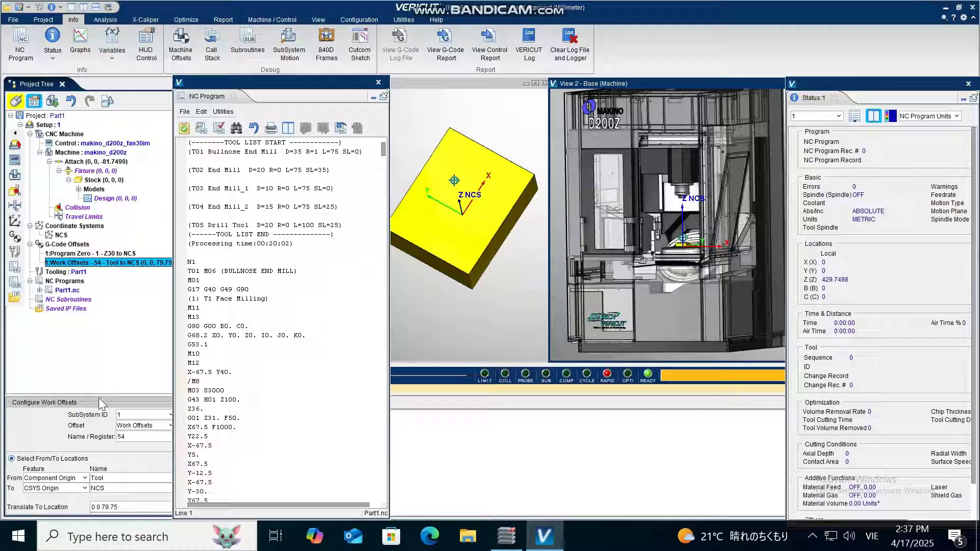
Review the From and To location settings and the translate-to location of work offset 54.
click(99, 399)
click(120, 429)
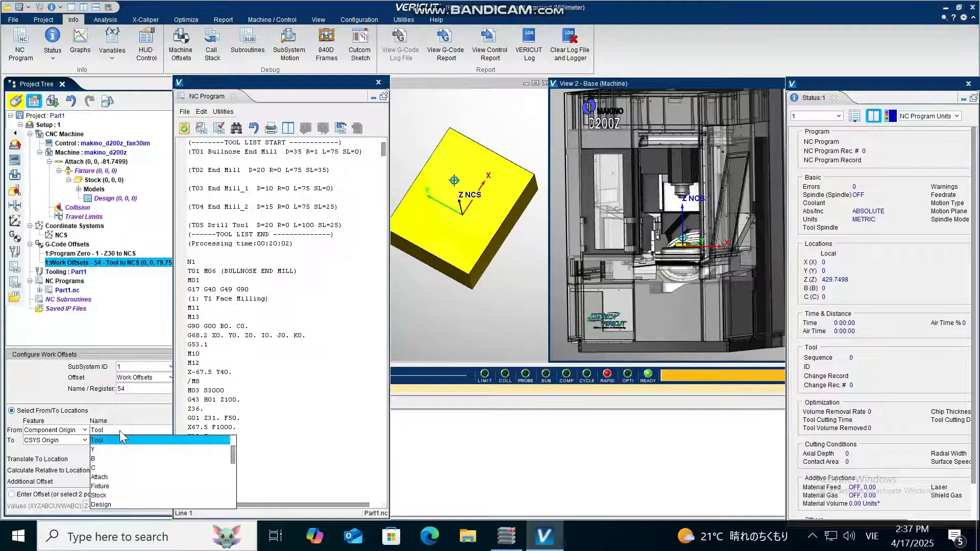
click(117, 440)
click(119, 450)
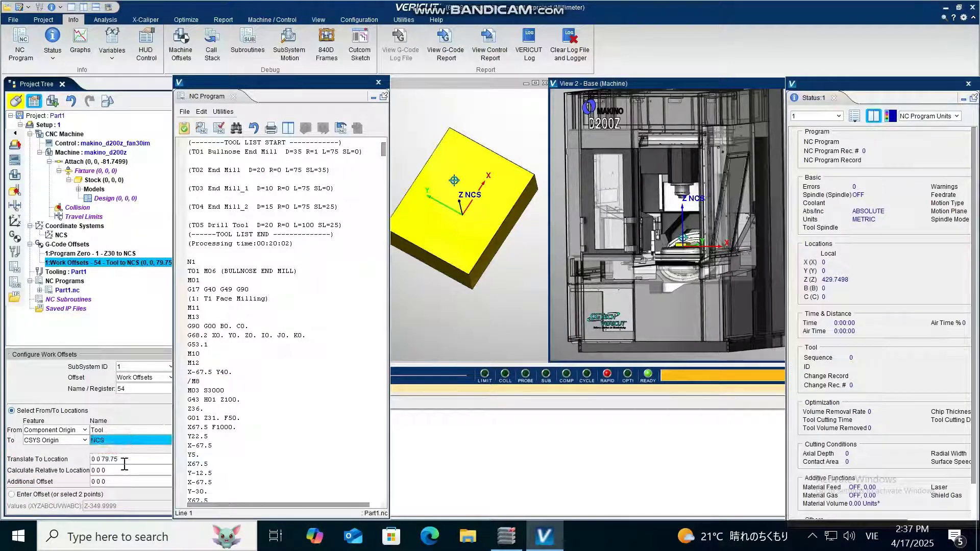
triple_click(110, 461)
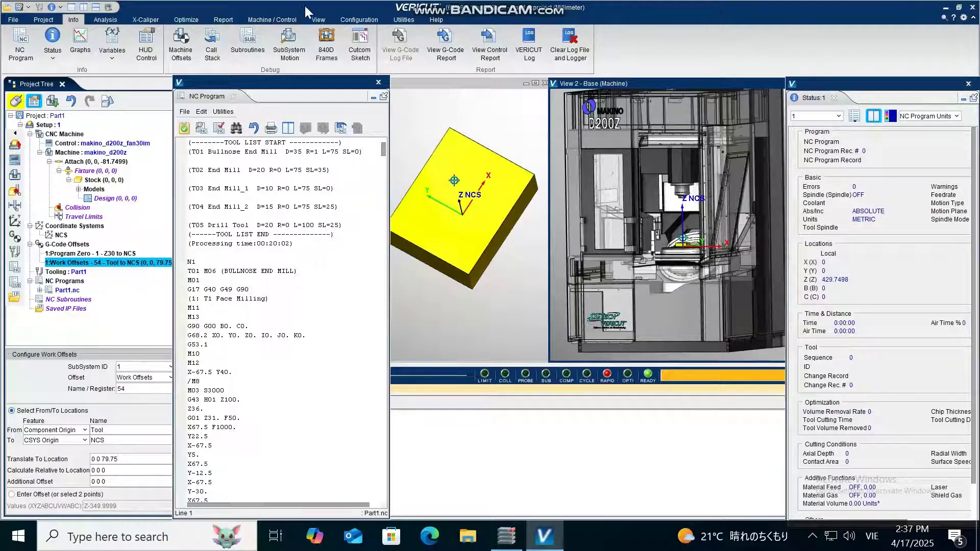
click(269, 19)
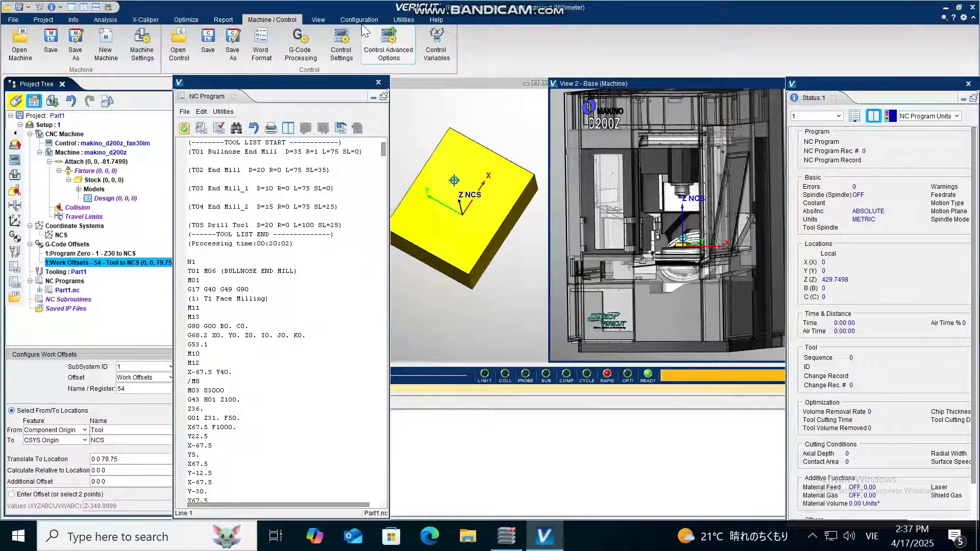
click(345, 21)
click(319, 20)
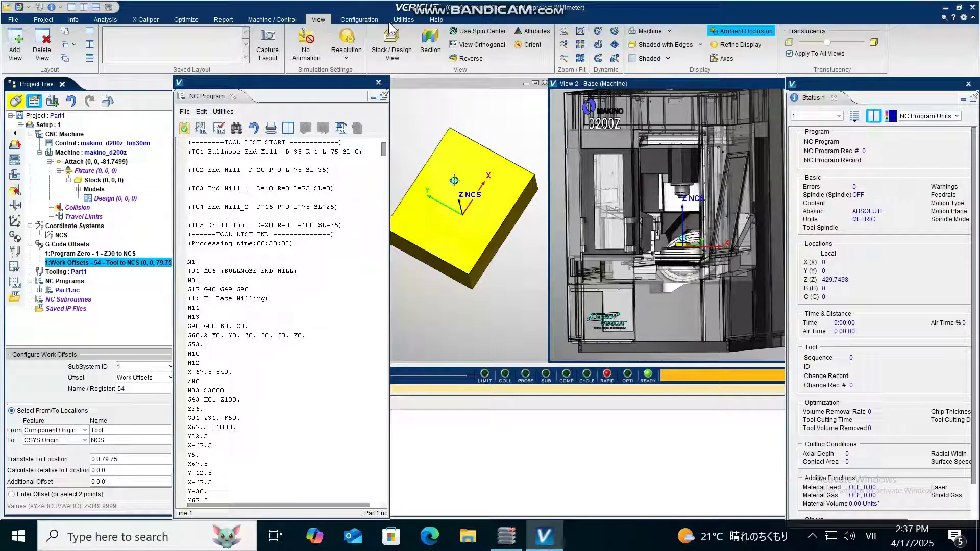
click(403, 20)
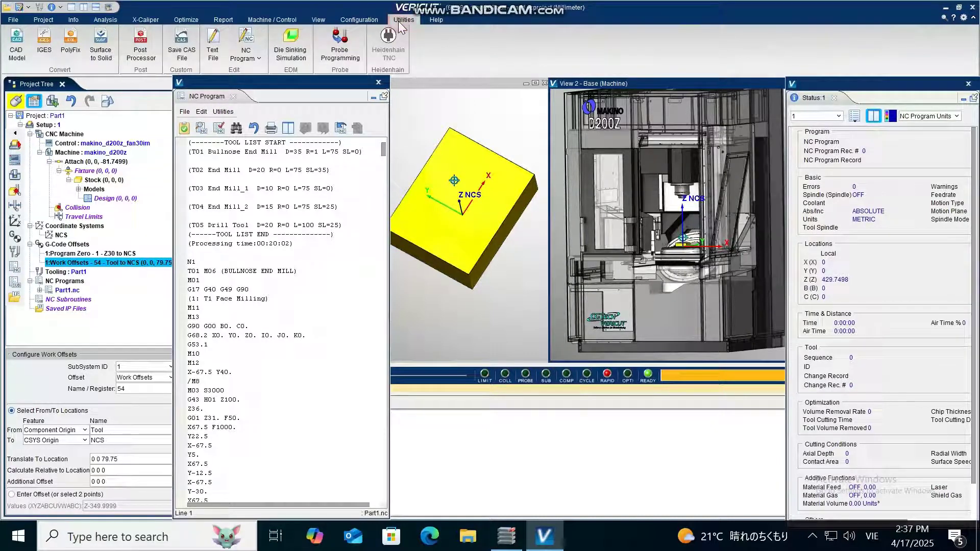
click(44, 21)
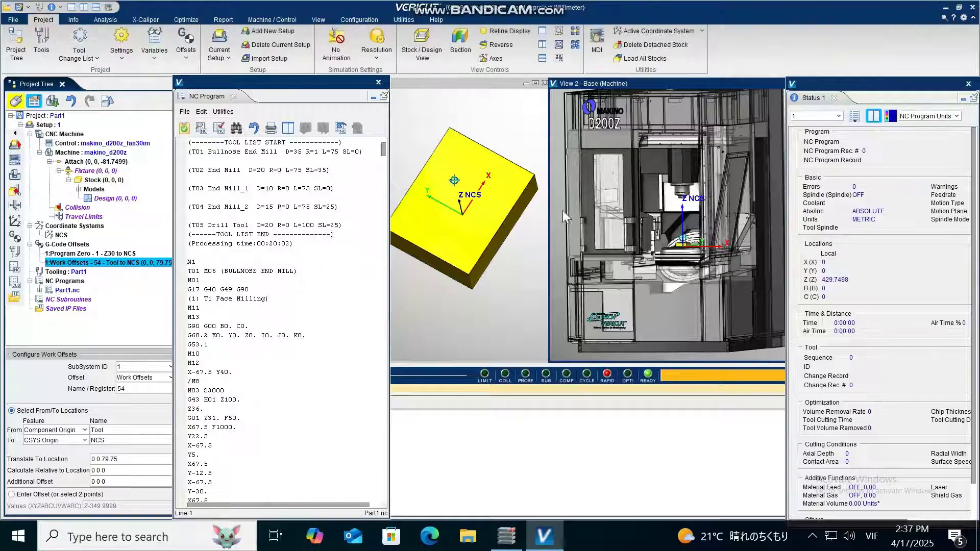
click(633, 477)
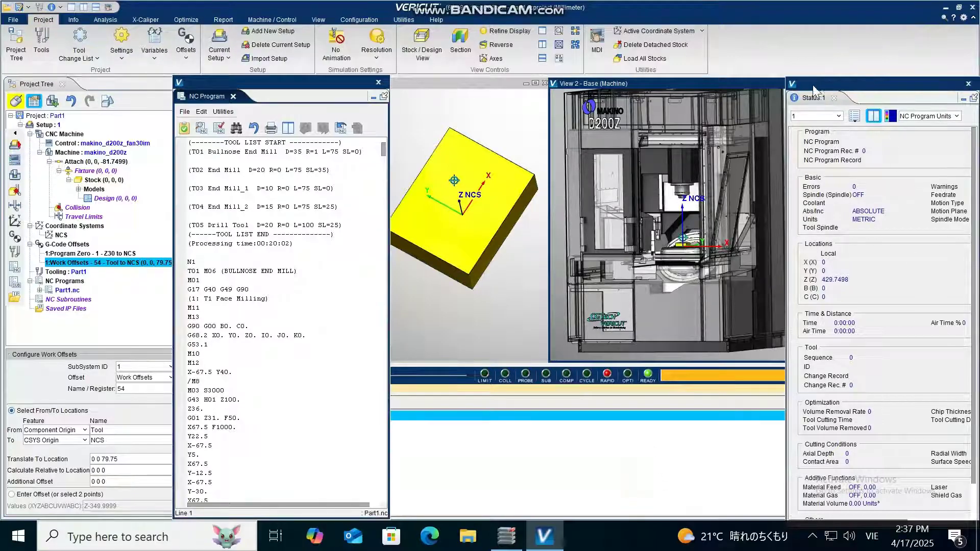
Move the Status window aside to reach the simulation controls, run the Part1.nc simulation, and put the window back beside the machine view.
drag(792, 82, 616, 414)
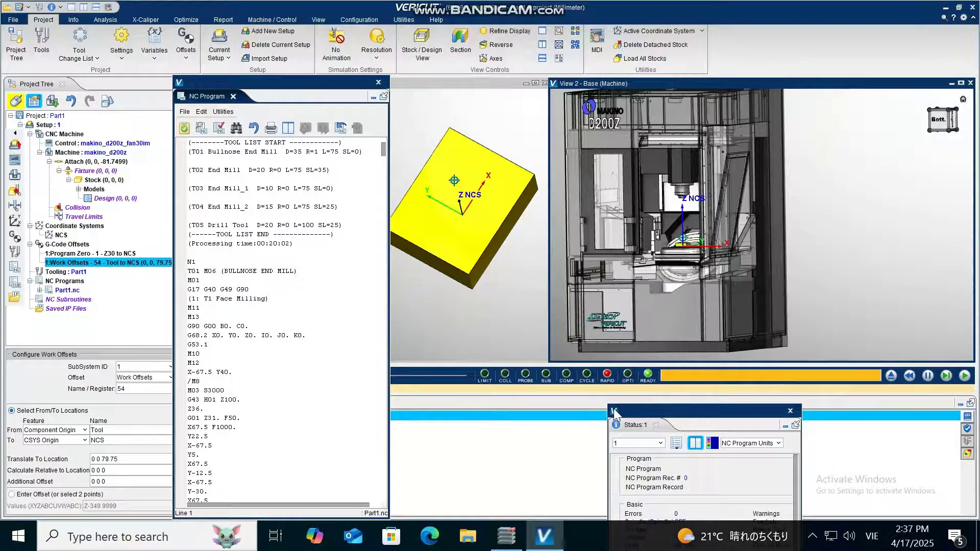
click(965, 376)
drag(674, 421, 860, 76)
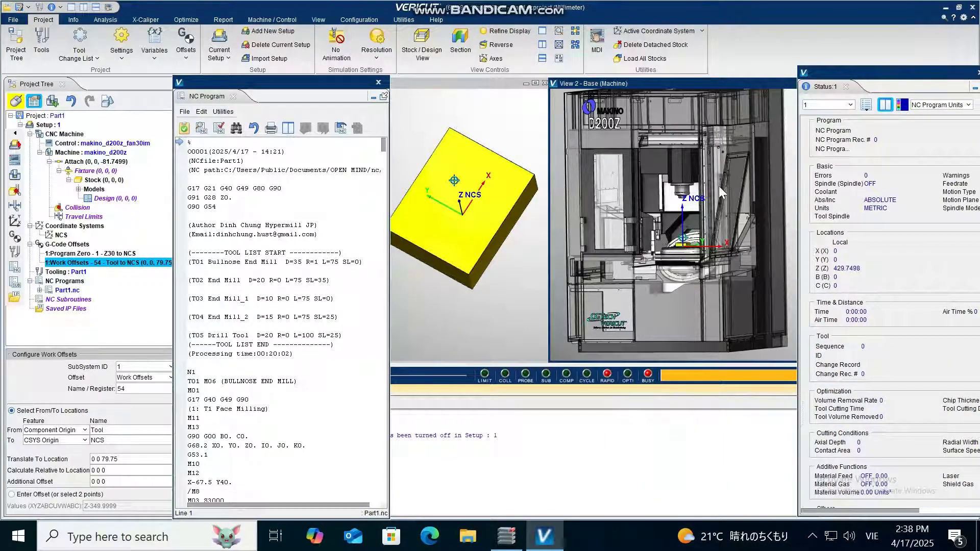
Examine the spindle, rotary table and stock up close in both views while the milling operations run.
scroll(672, 224, up, 1)
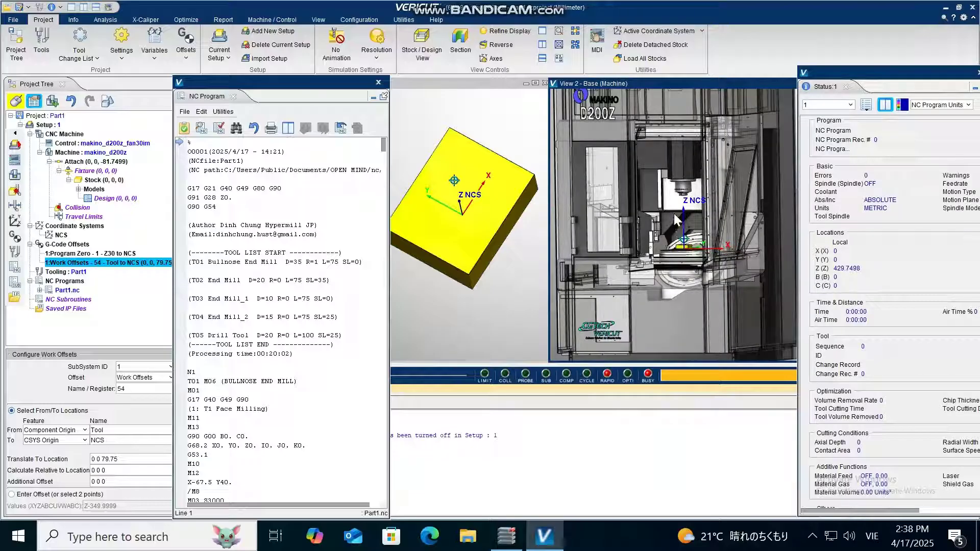
scroll(642, 198, up, 1)
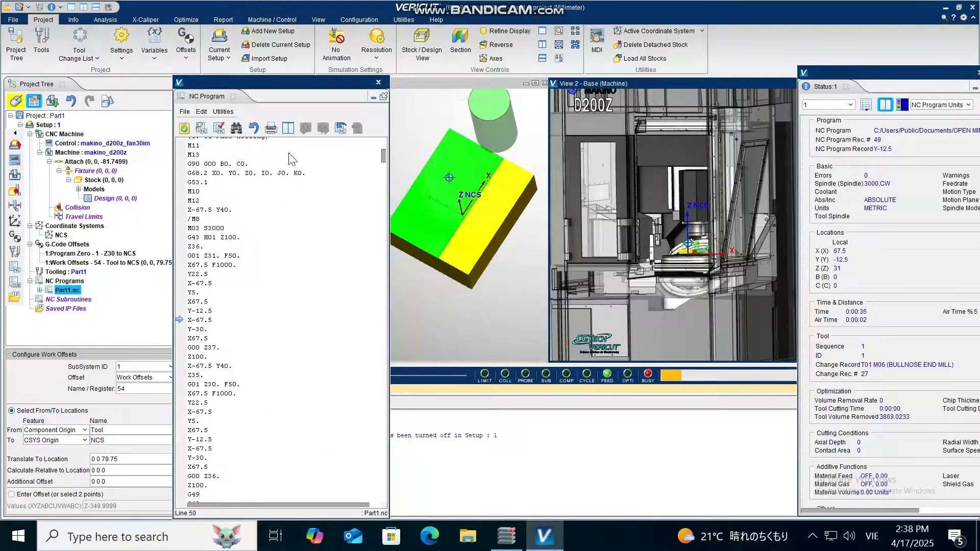
scroll(693, 255, up, 3)
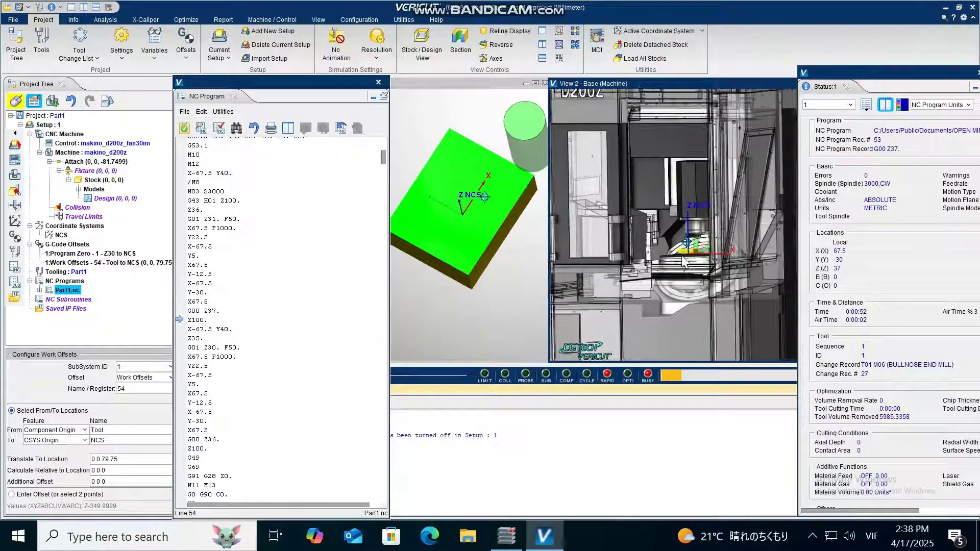
scroll(669, 242, up, 3)
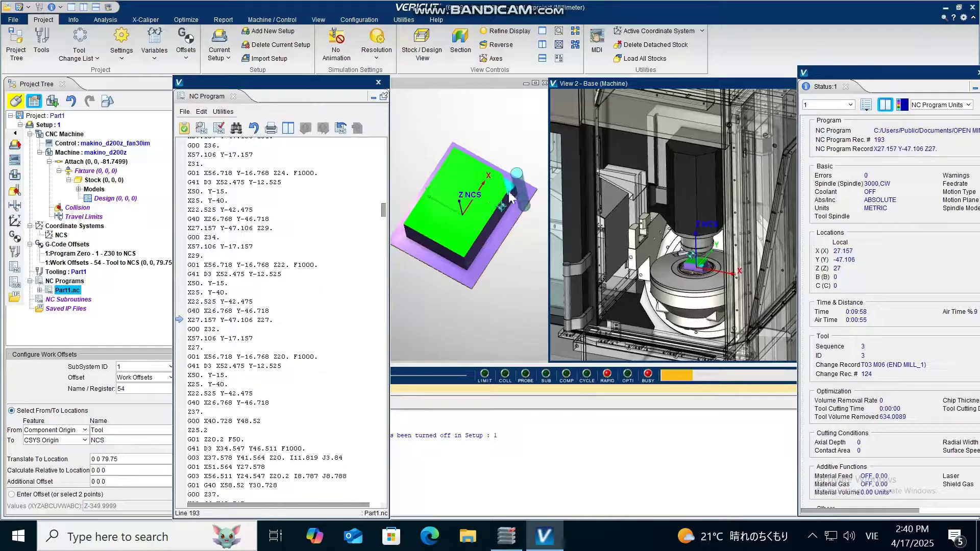
scroll(488, 201, up, 3)
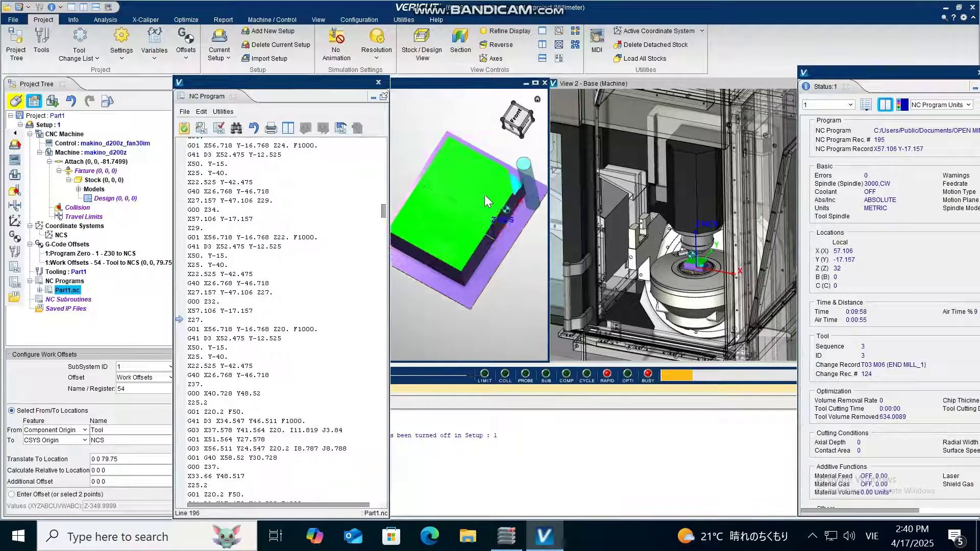
scroll(485, 196, up, 2)
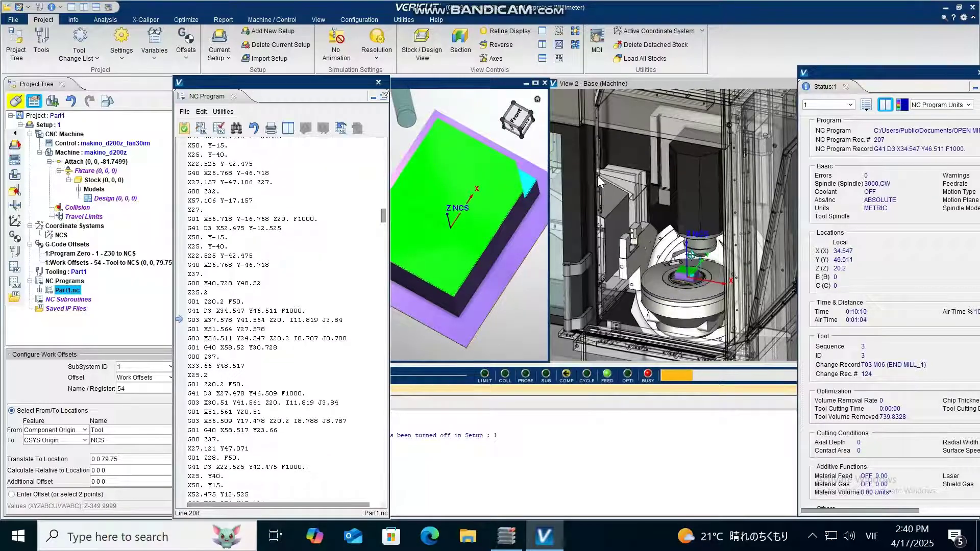
click(685, 262)
scroll(685, 262, up, 4)
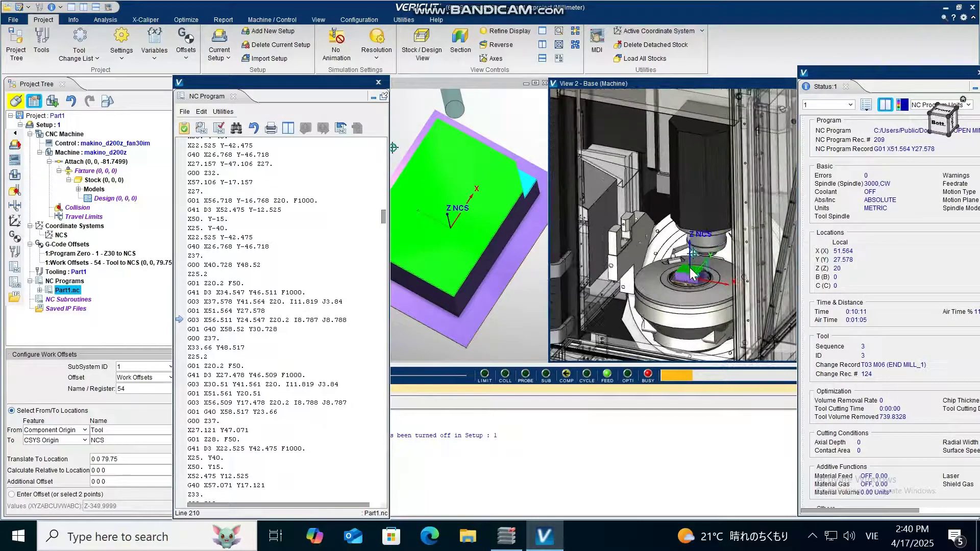
Examine the workpiece from several angles and distances while the corner contours and the pocket are machined, until the program ends.
click(462, 349)
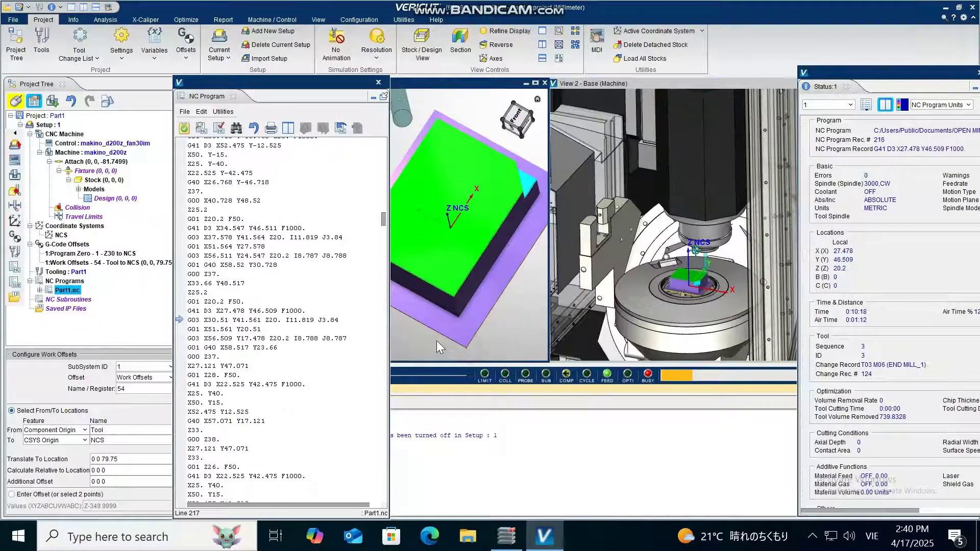
middle_drag(436, 335, 438, 262)
scroll(444, 250, down, 5)
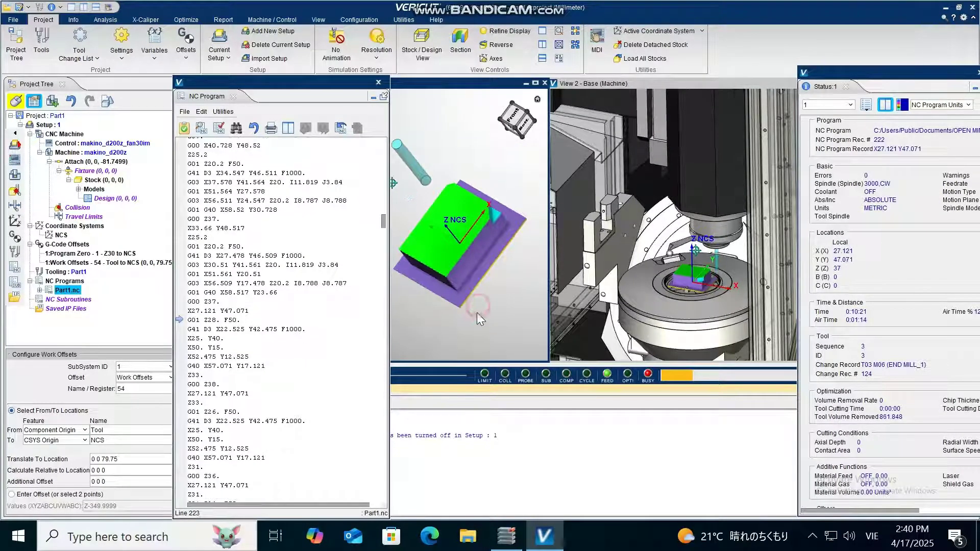
middle_drag(450, 302, 508, 214)
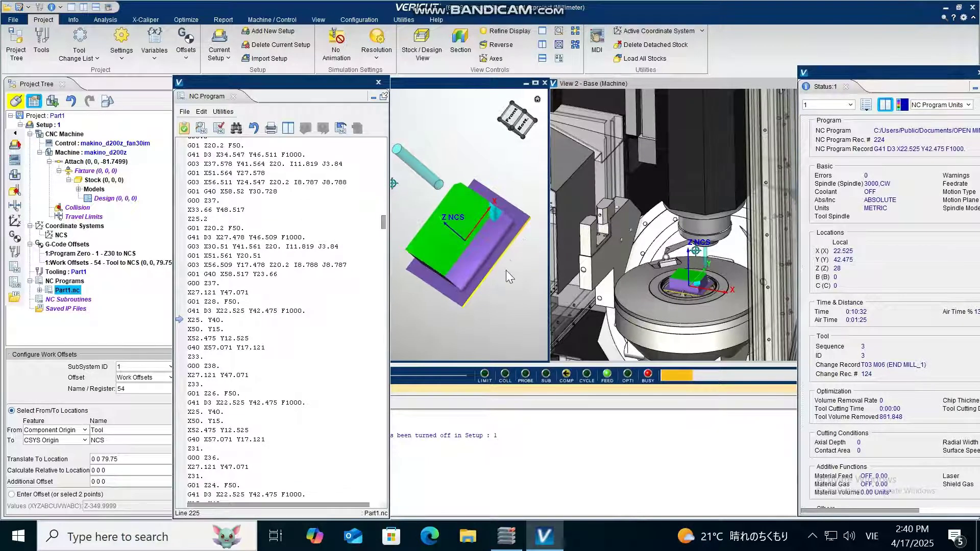
middle_drag(427, 283, 487, 229)
scroll(431, 239, down, 4)
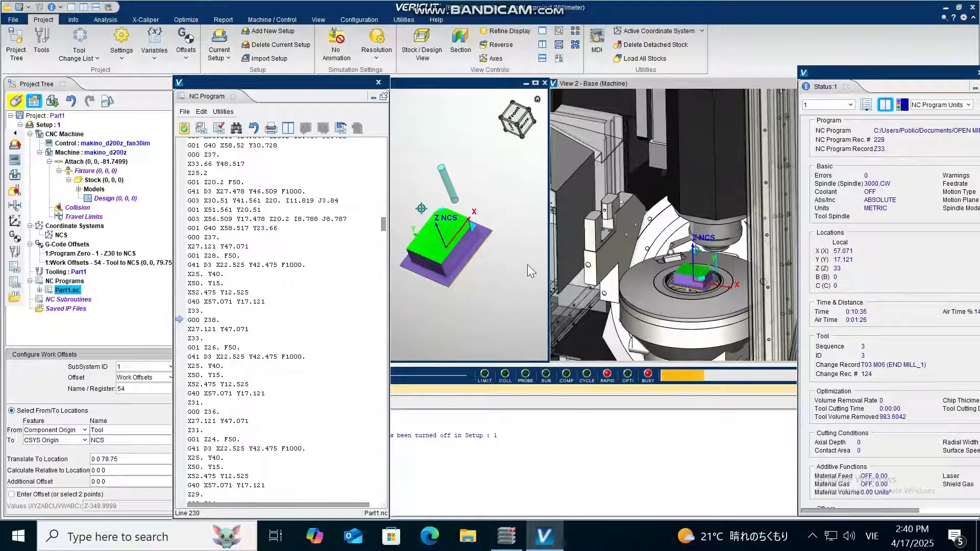
scroll(529, 264, down, 2)
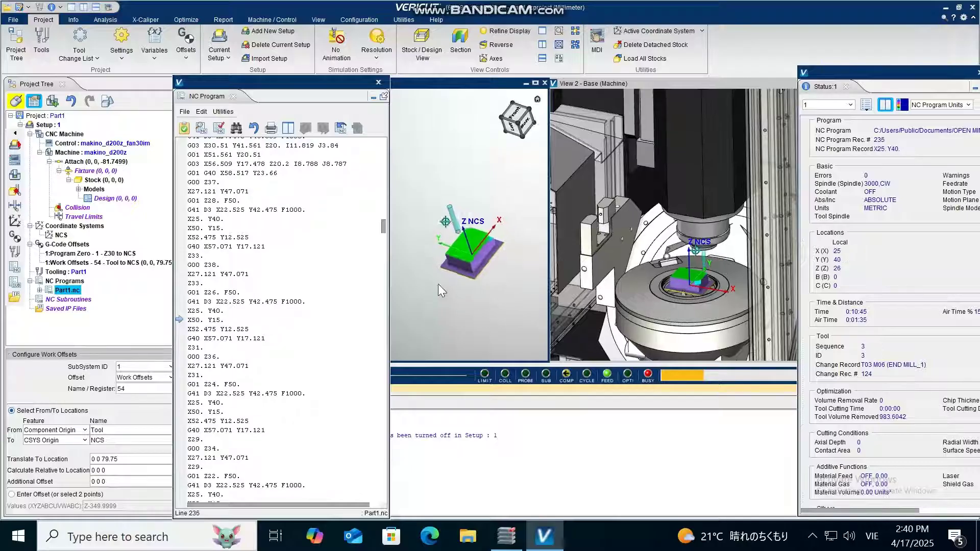
drag(428, 232, 470, 242)
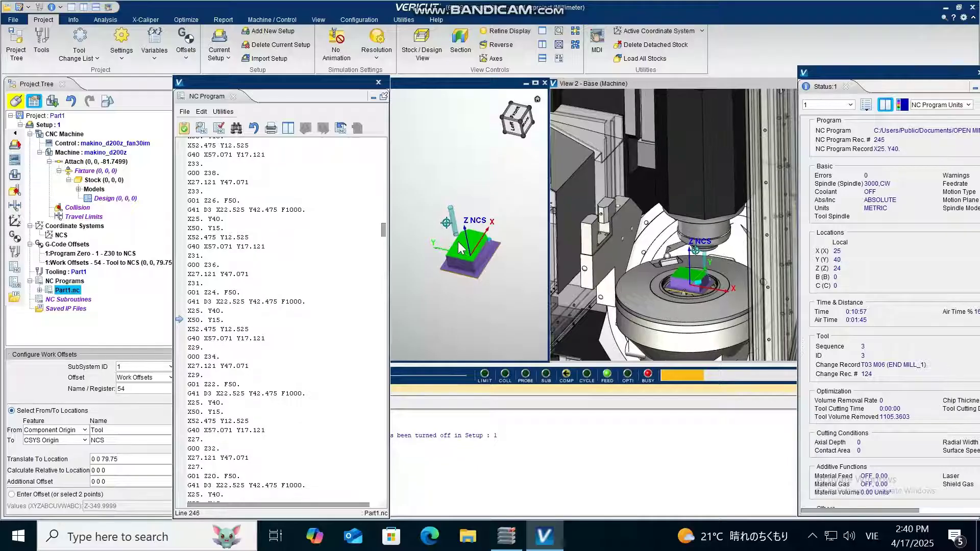
scroll(459, 240, up, 2)
scroll(462, 241, up, 3)
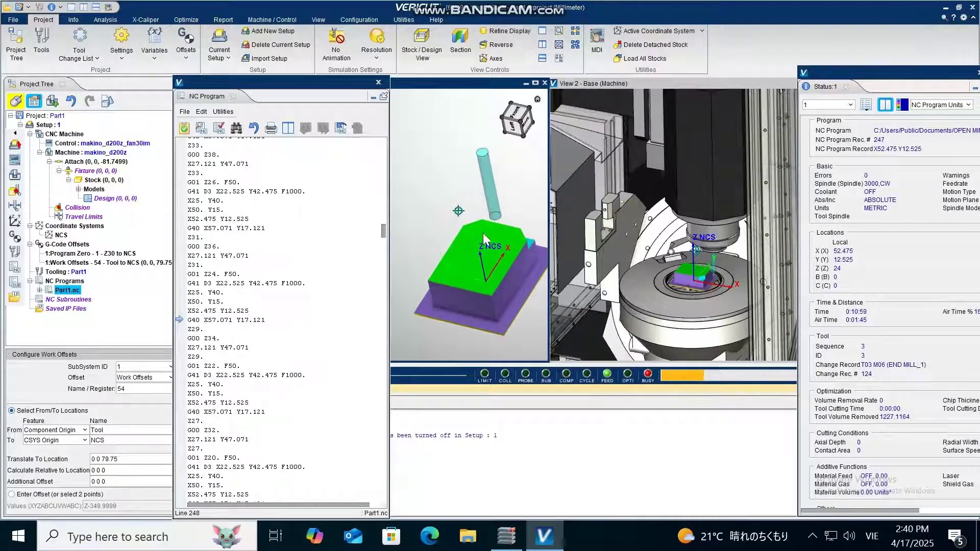
scroll(434, 259, down, 2)
scroll(504, 273, up, 2)
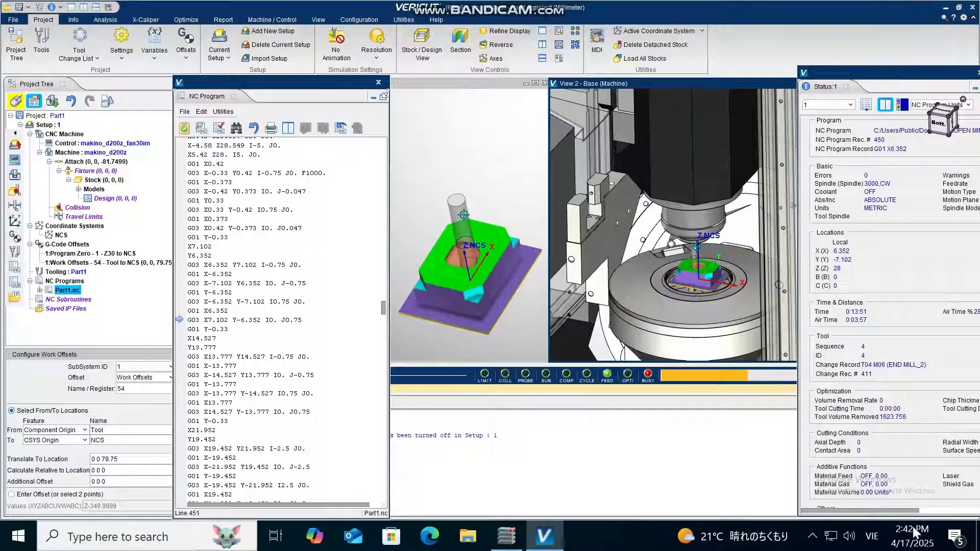
scroll(414, 266, up, 3)
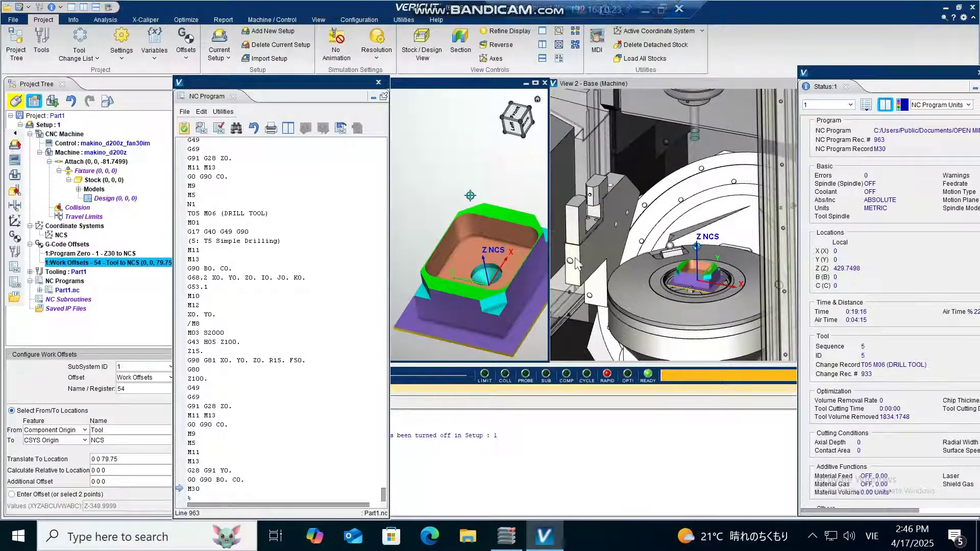
Switch to hyperMILL and open the internal machine simulation for the Part1 job list.
click(513, 545)
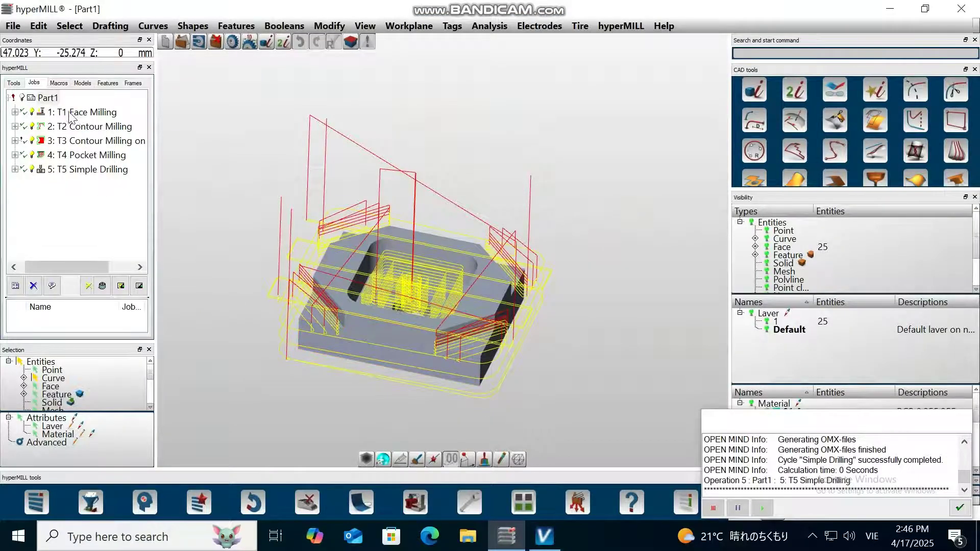
right_click(53, 100)
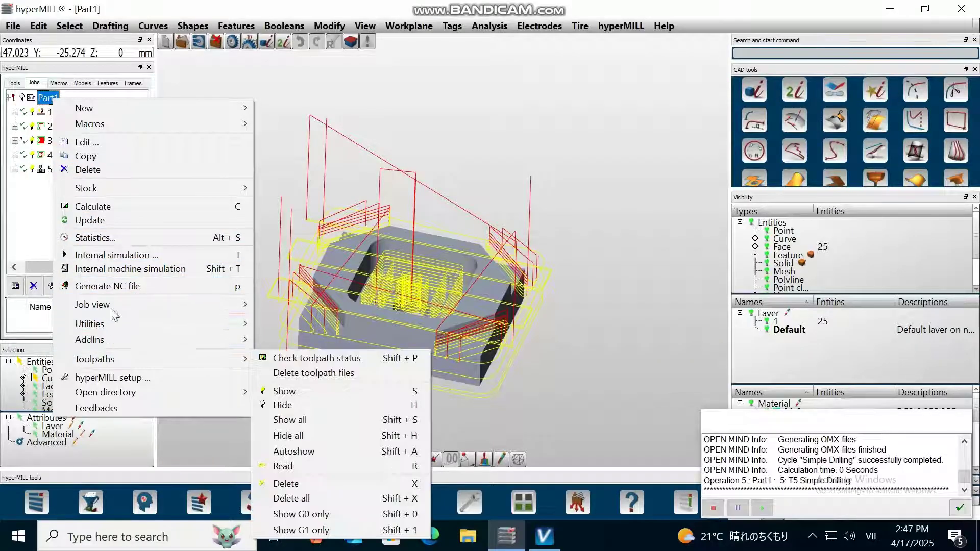
click(109, 270)
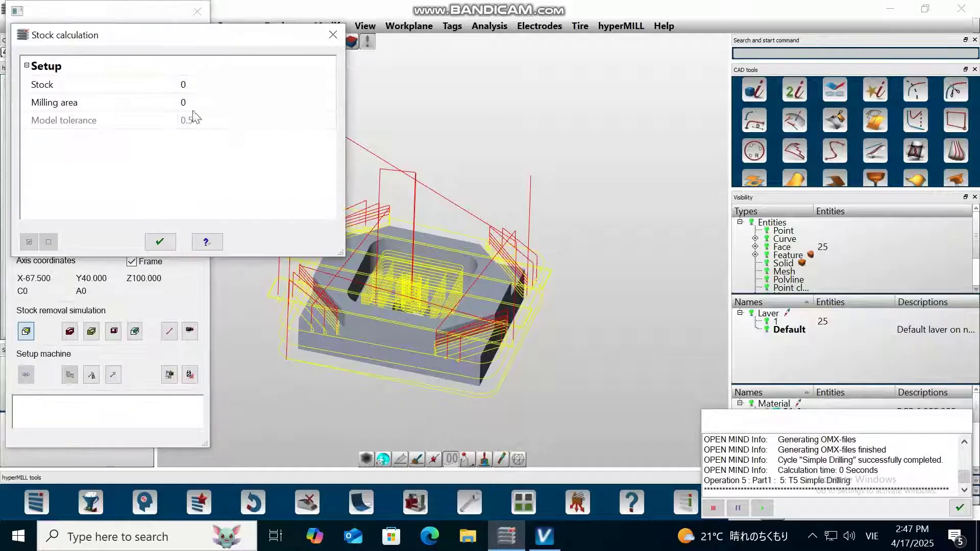
Set the simulation stock to Stock Part1, choose the milling area, and confirm the stock calculation.
click(212, 86)
click(212, 87)
click(208, 106)
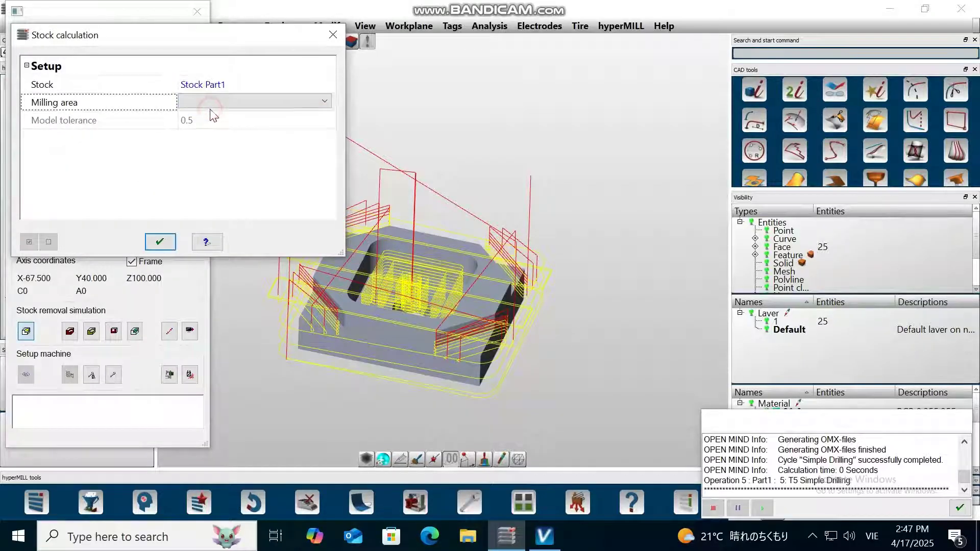
click(201, 103)
click(202, 125)
click(165, 246)
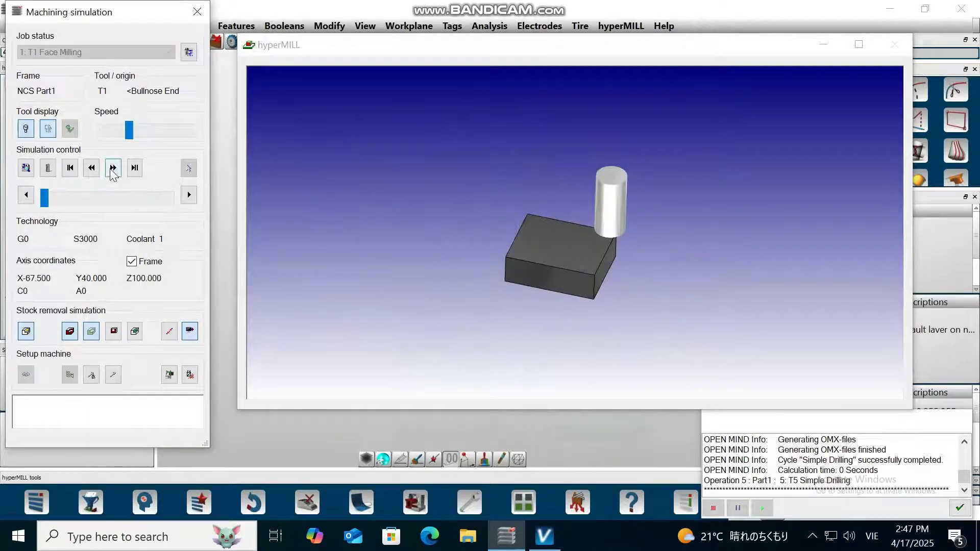
Play the stock removal simulation for T1 Face Milling and part of T2 Contour Milling, stop it, and close the simulation.
click(112, 169)
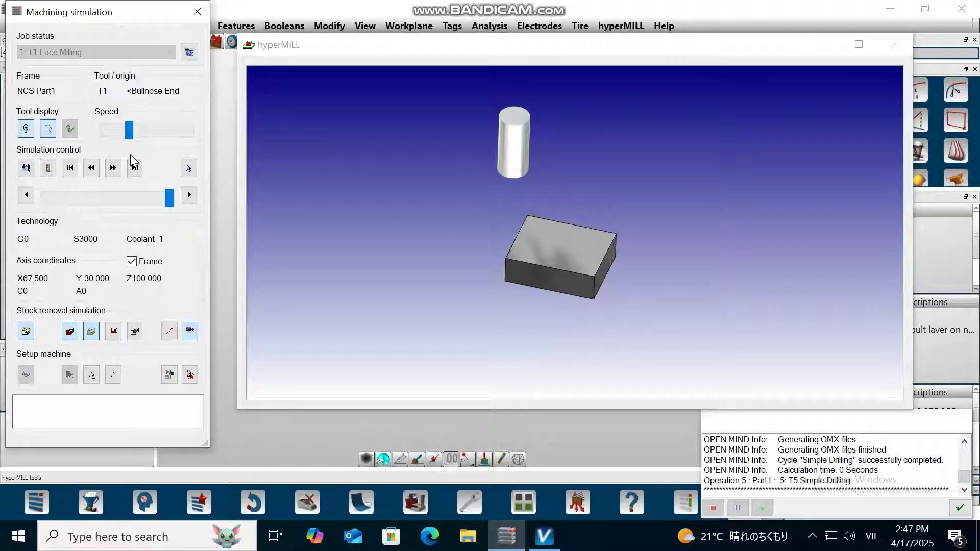
click(114, 169)
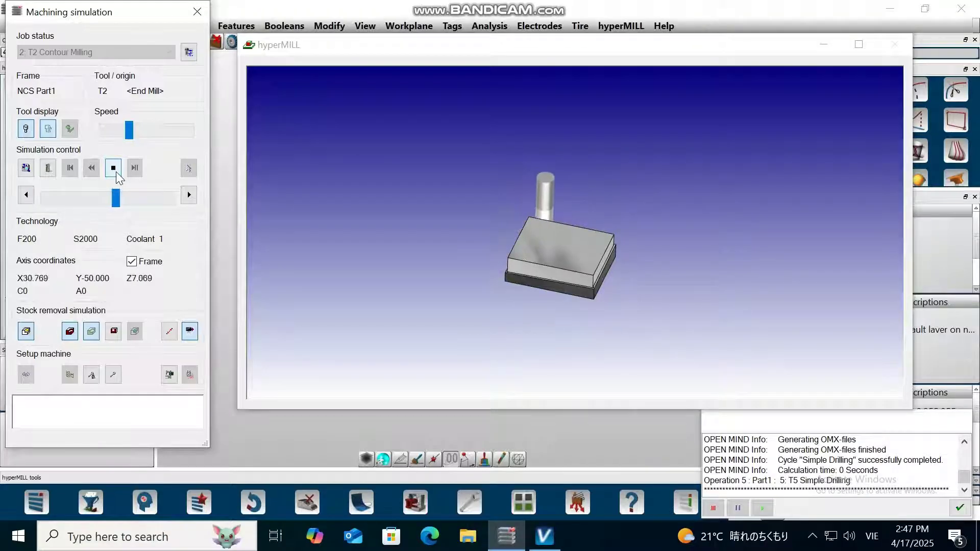
click(116, 172)
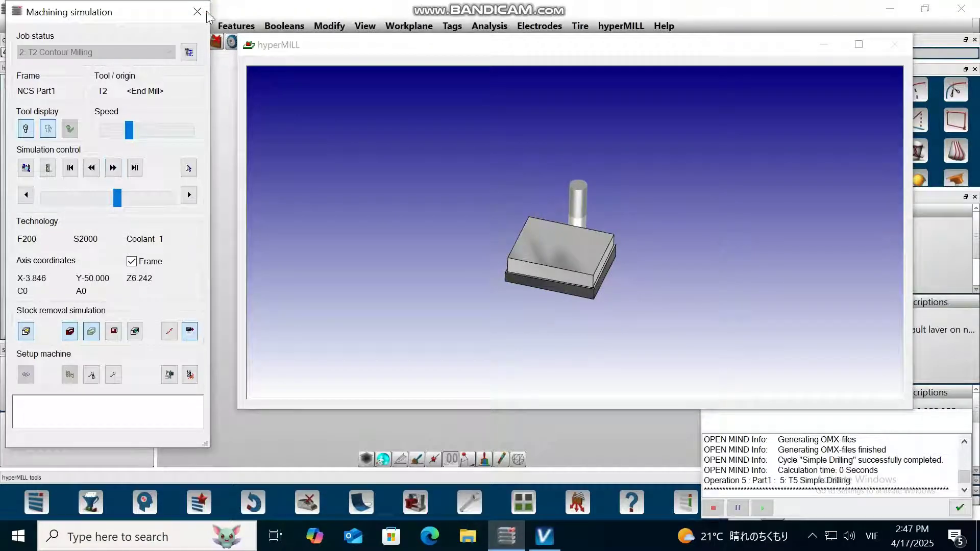
click(198, 11)
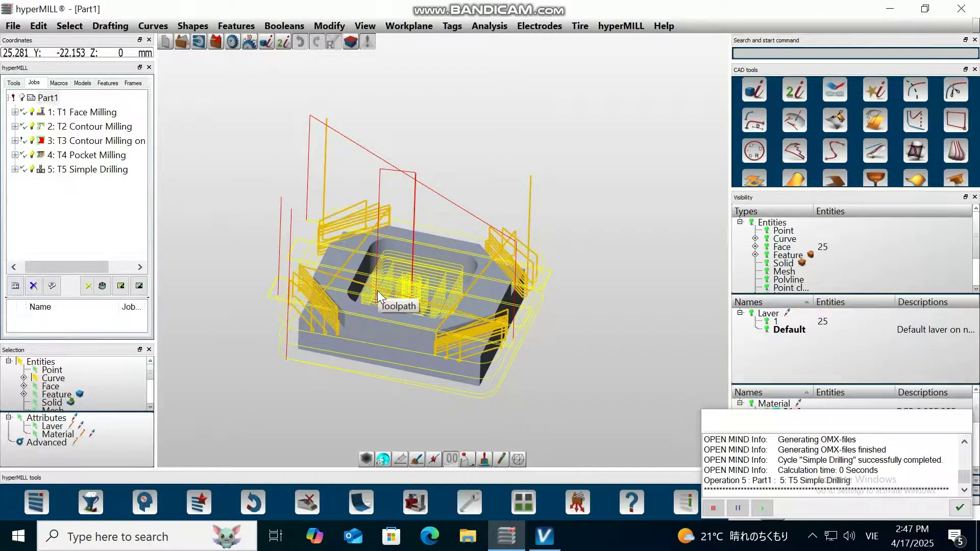
Switch to Vericut and review the G-Code Offsets, work offset 54 from Tool to NCS, and the machined workpiece.
click(544, 536)
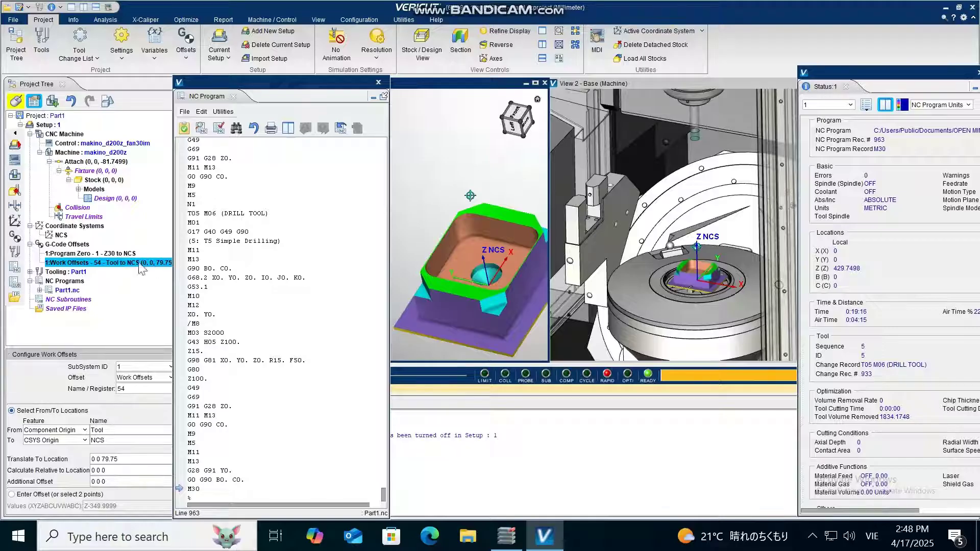
click(67, 245)
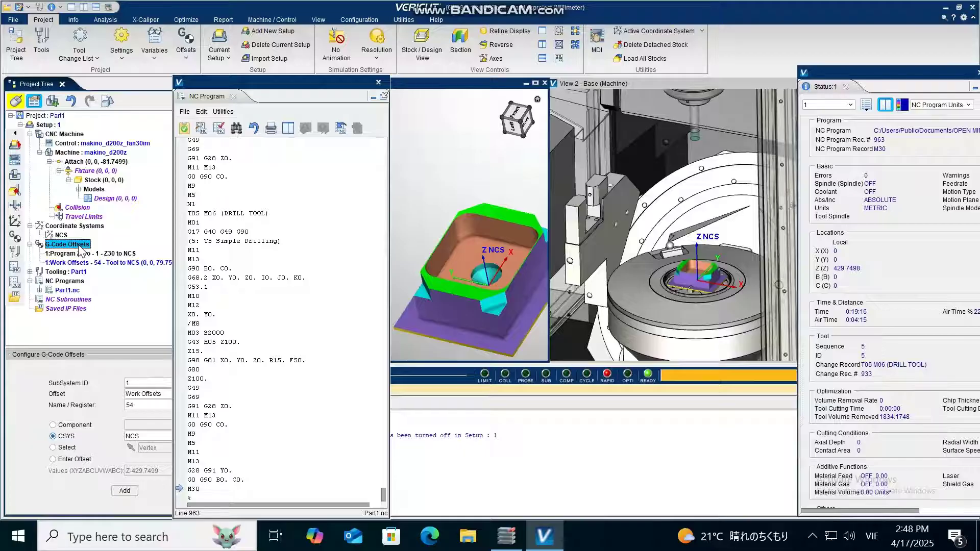
right_click(80, 249)
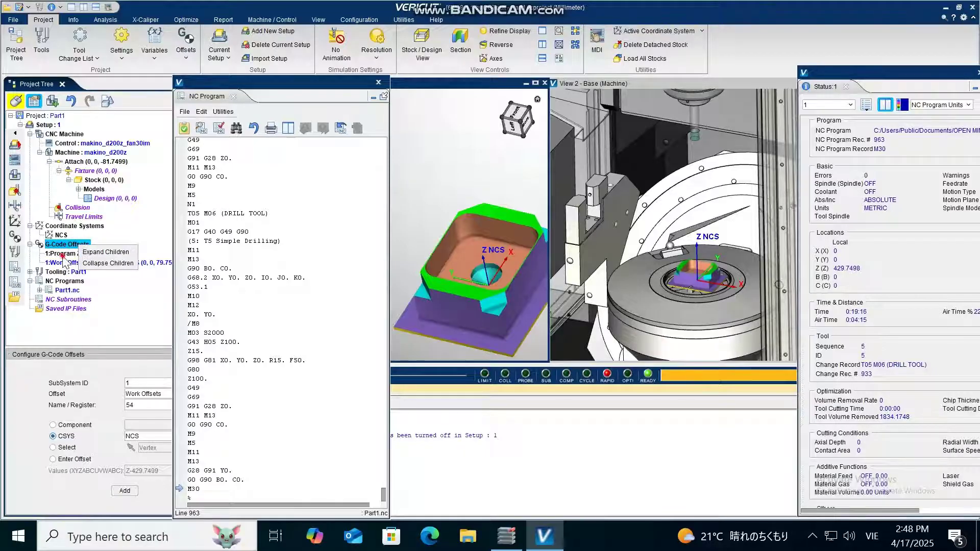
click(64, 263)
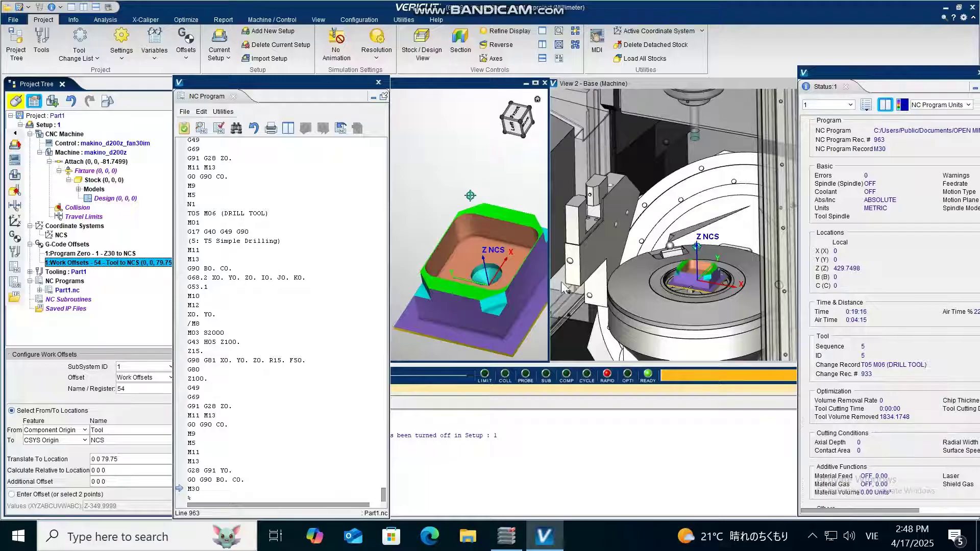
scroll(465, 274, up, 2)
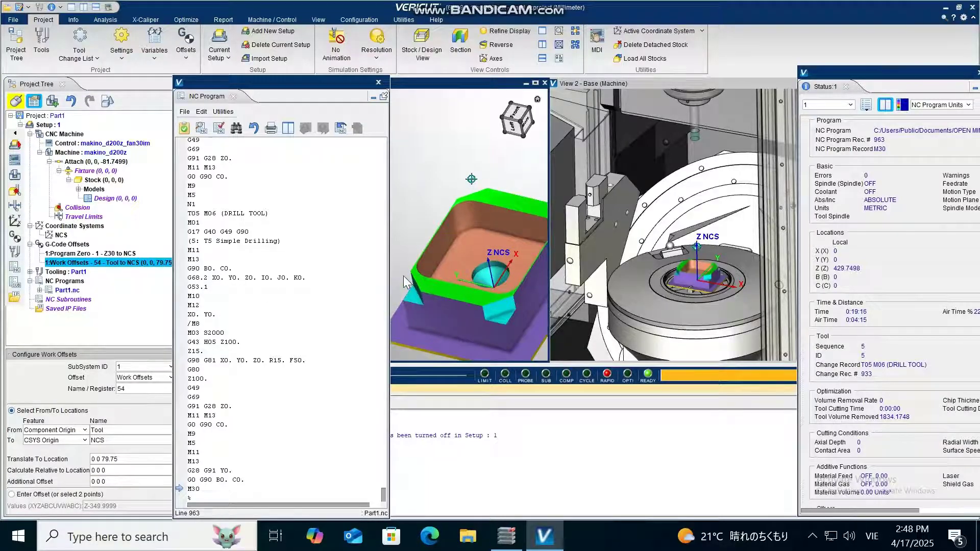
middle_drag(405, 276, 421, 293)
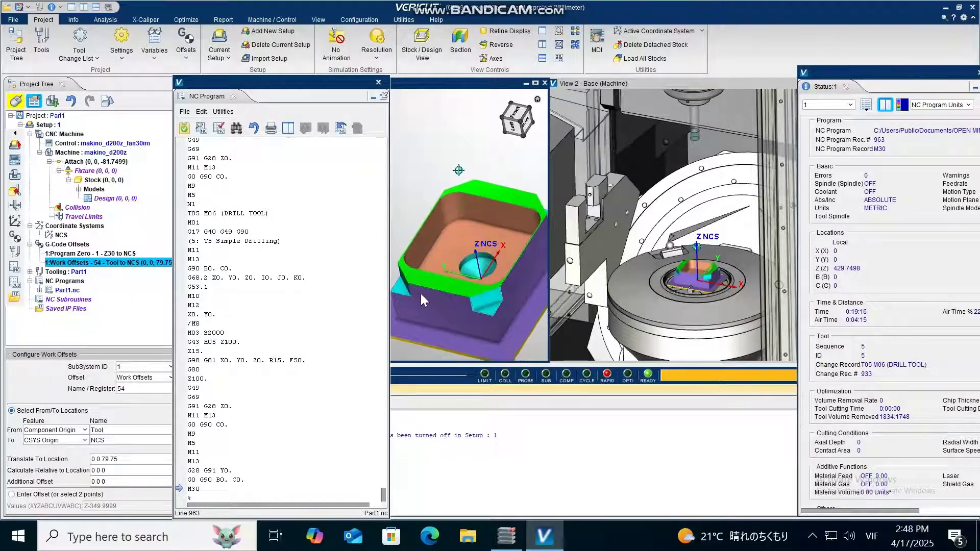
Exit Vericut, ignoring all changes to the Part1 project.
click(559, 11)
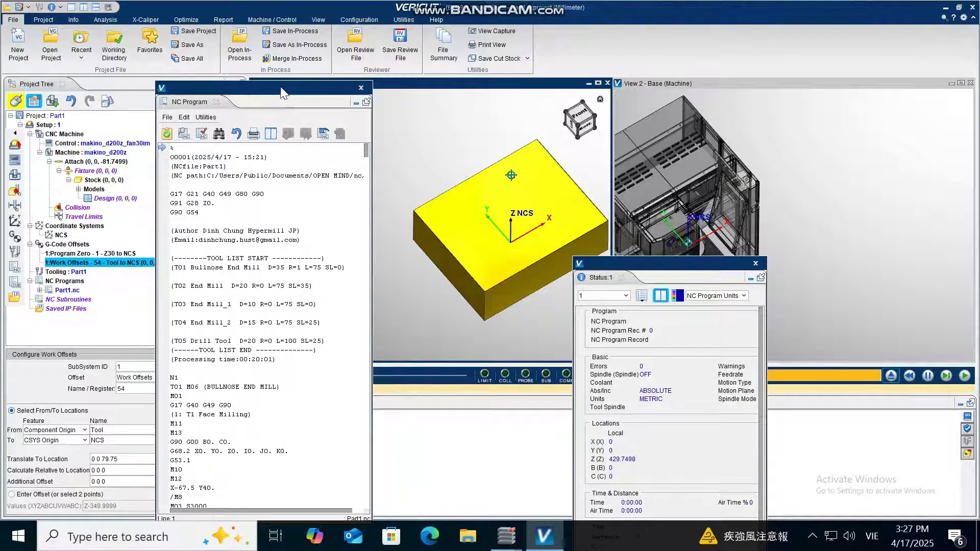
mouse_move(557, 23)
click(970, 7)
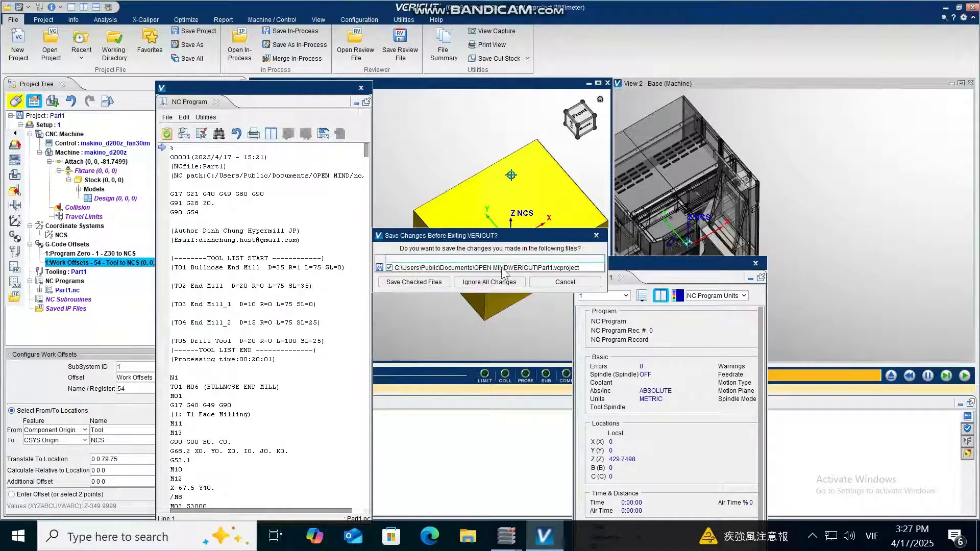
click(485, 281)
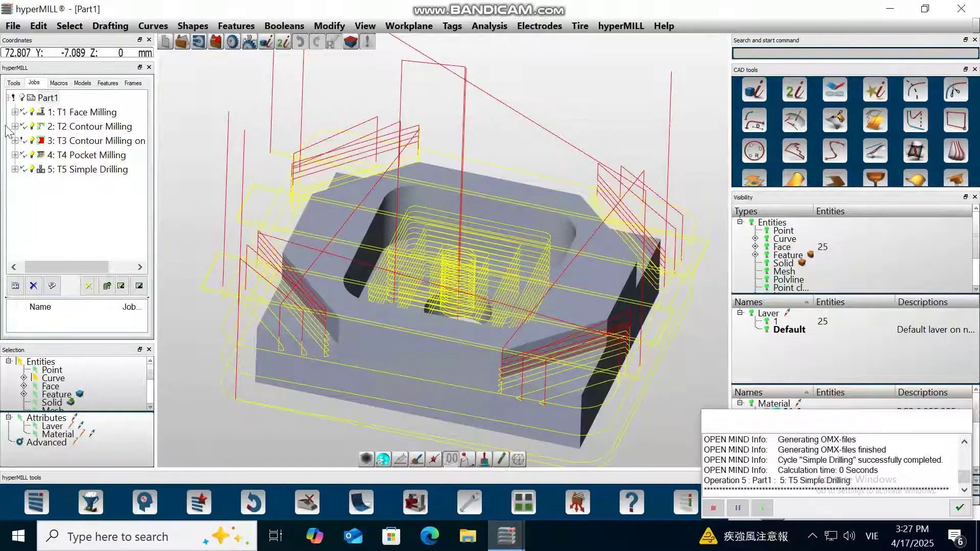
Set path compensation to Center path in the T2 Contour Milling job and recalculate its toolpath.
click(76, 145)
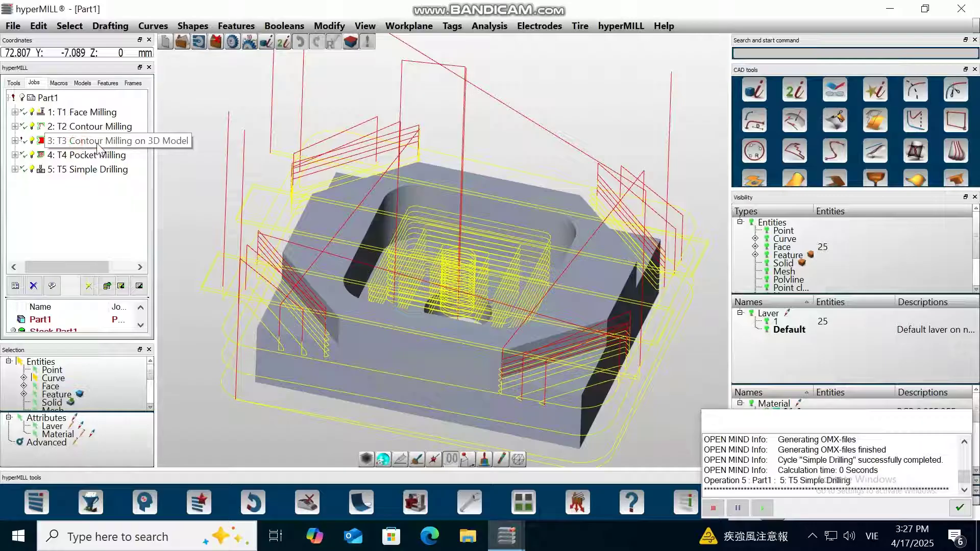
double_click(87, 127)
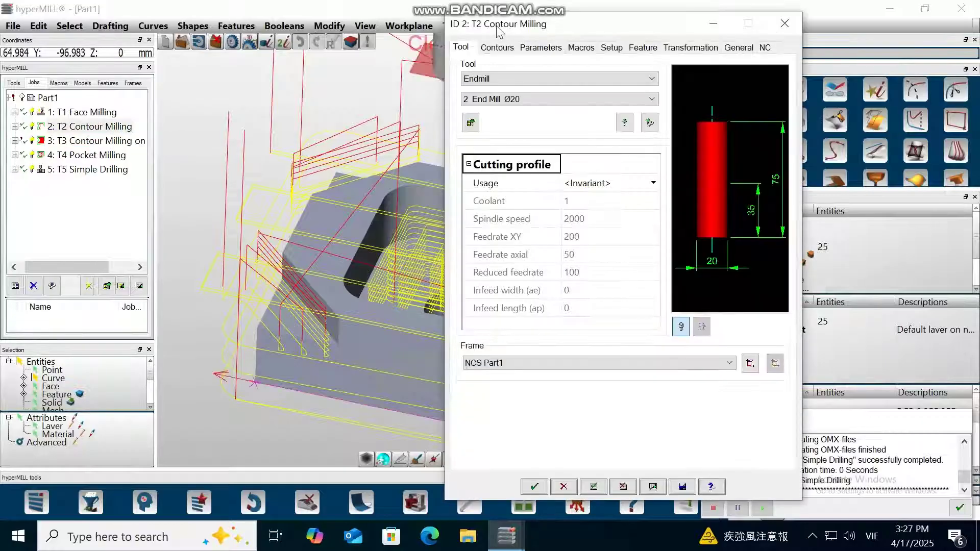
click(497, 47)
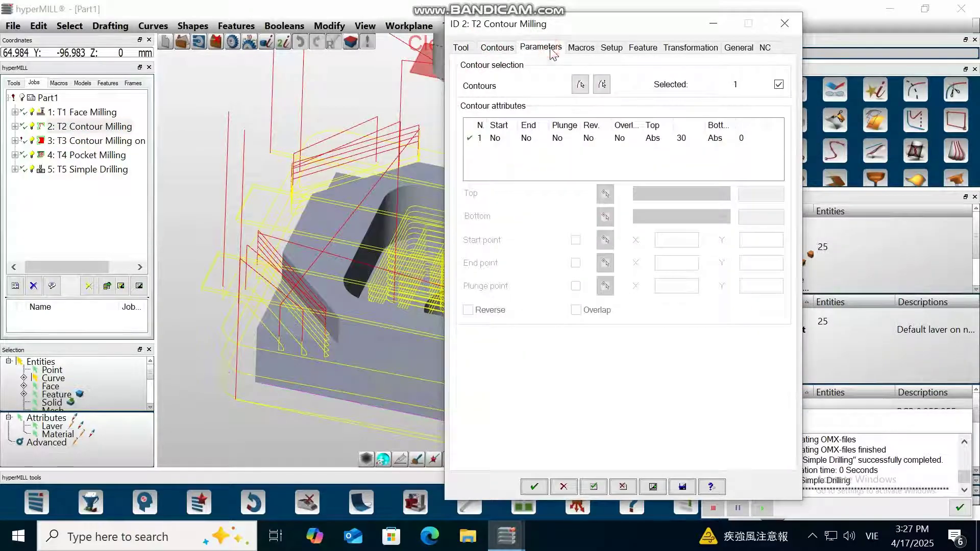
click(550, 49)
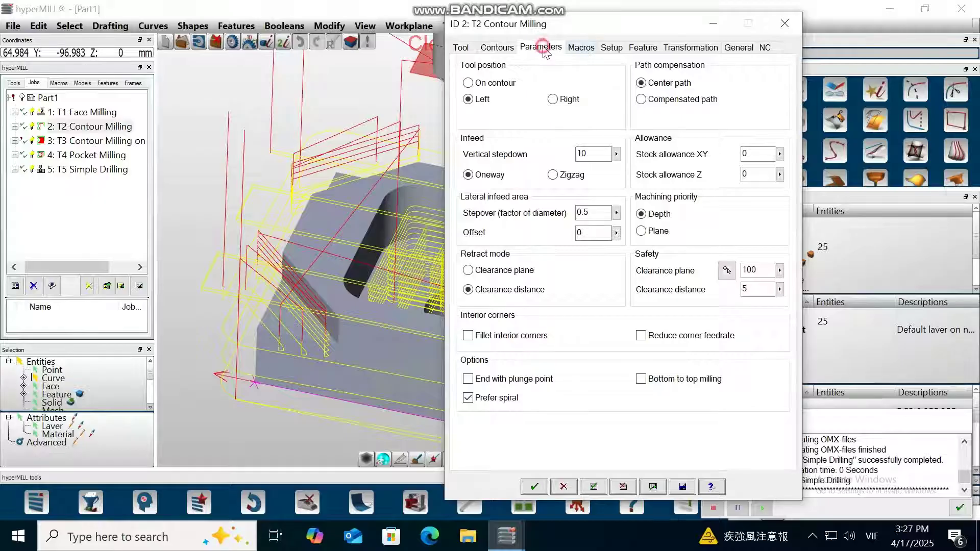
click(652, 102)
click(646, 84)
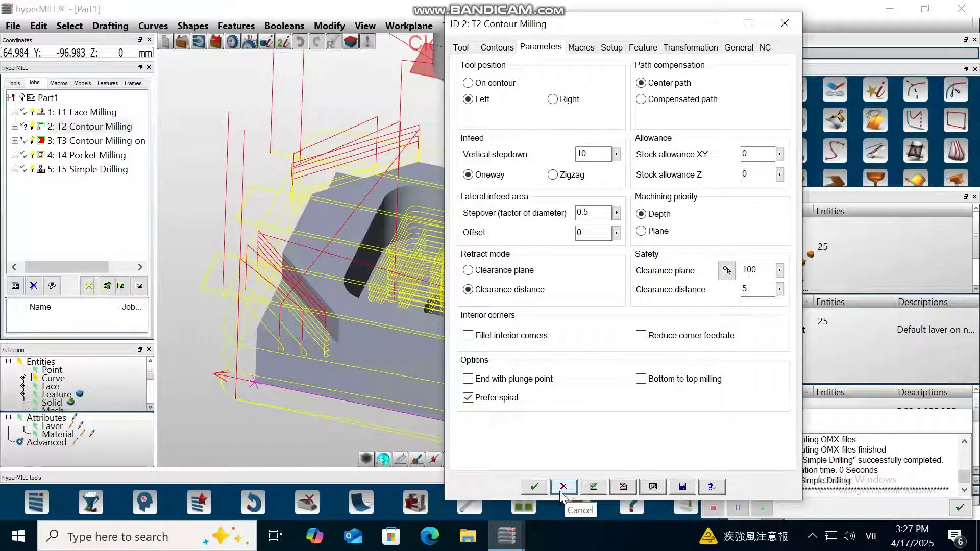
click(654, 490)
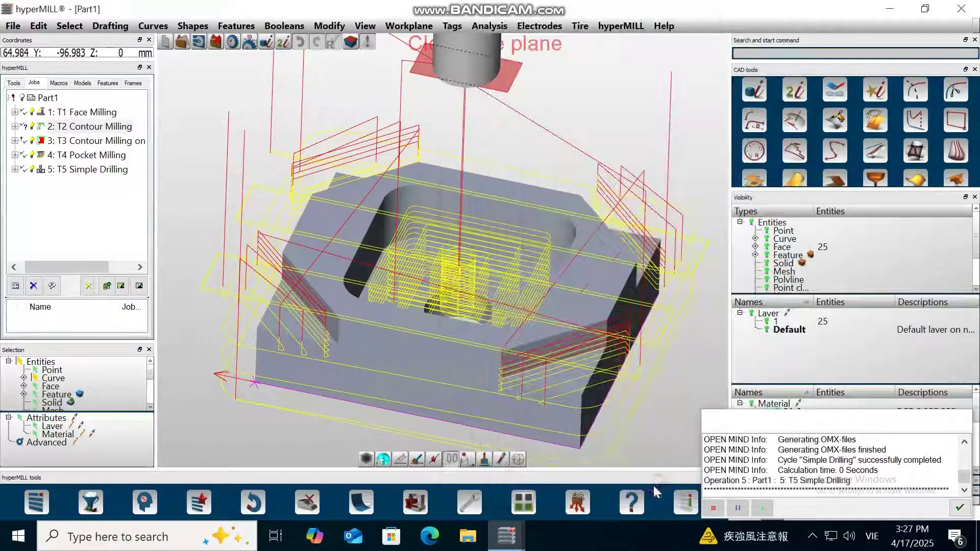
click(528, 356)
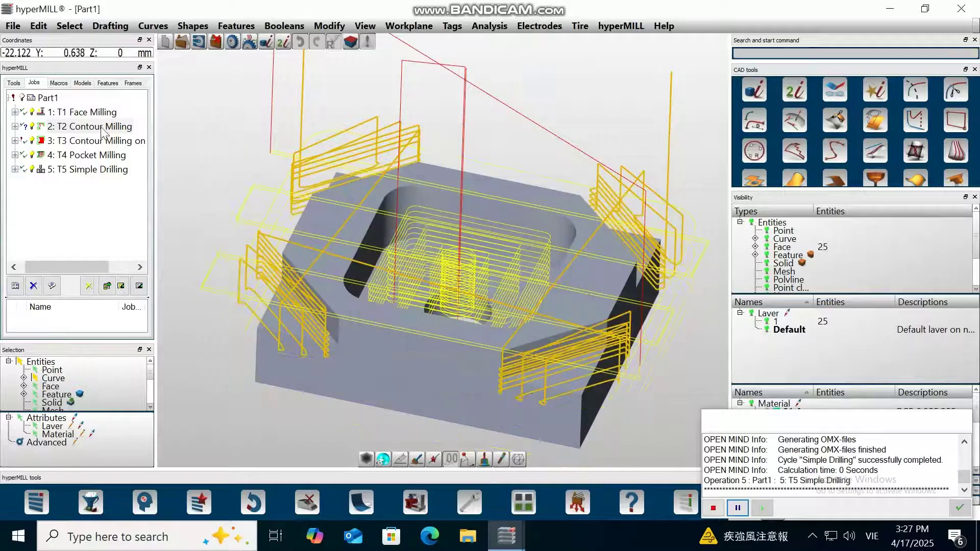
Recalculate the entire Part1 job list, ignoring all job definition warnings.
right_click(45, 100)
right_click(46, 101)
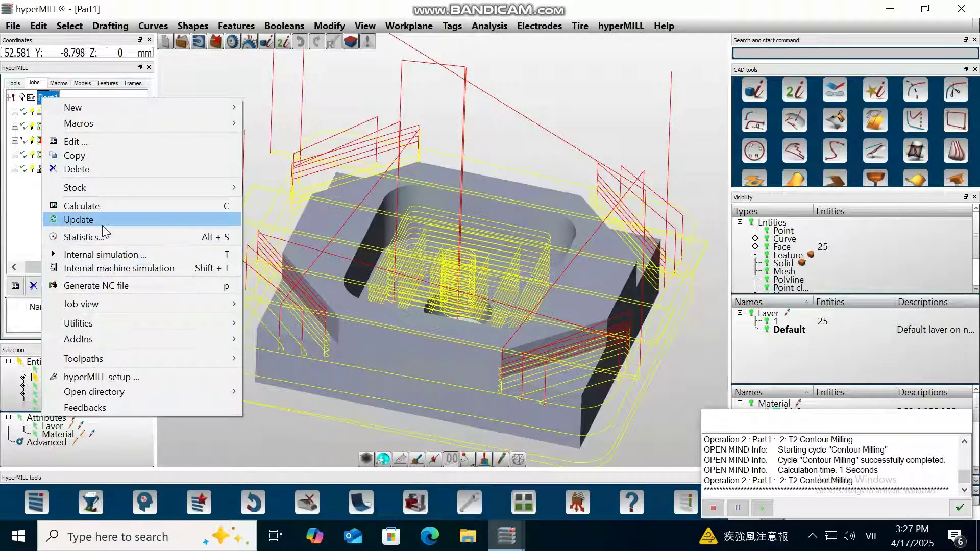
click(88, 204)
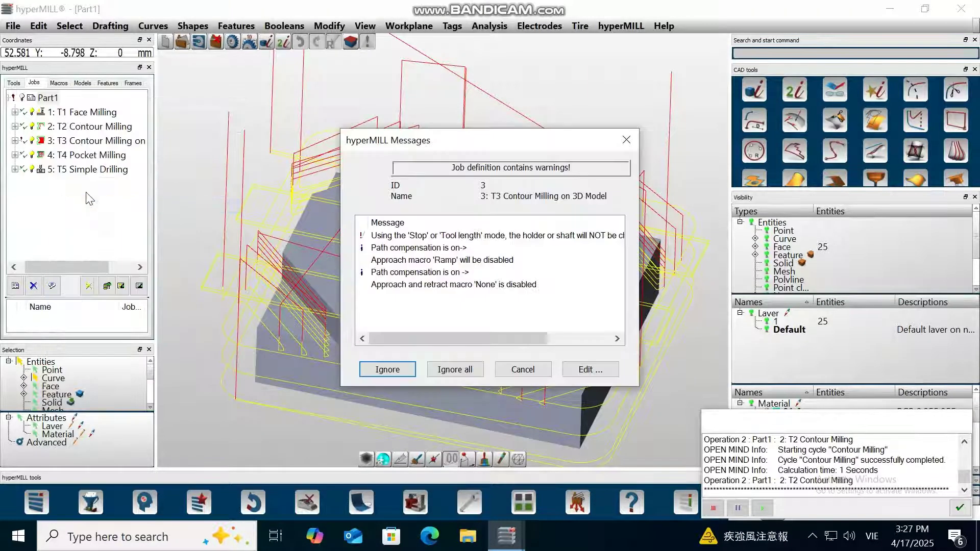
click(479, 370)
click(591, 379)
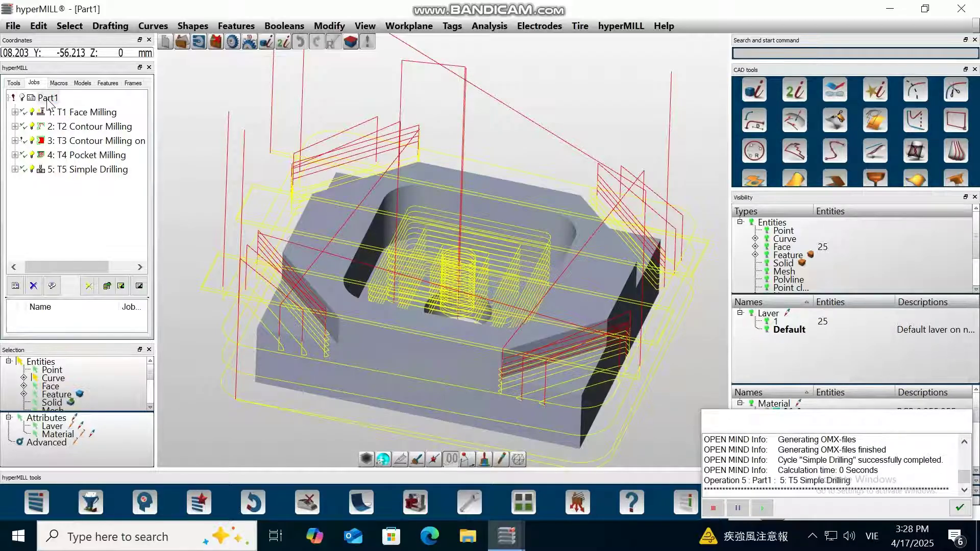
Inspect the recalculated toolpaths around the pocket and corners, and update the Part1 job list.
scroll(484, 197, up, 4)
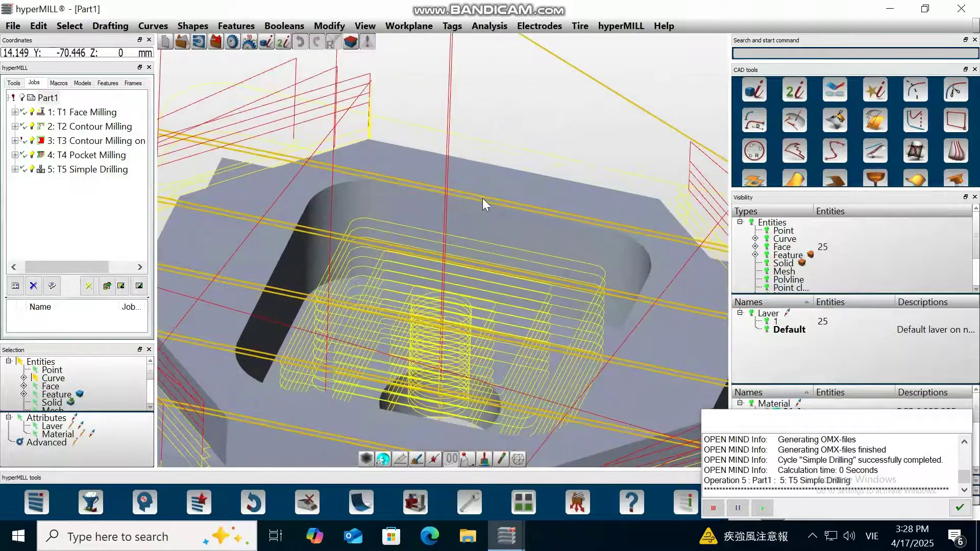
scroll(439, 210, down, 4)
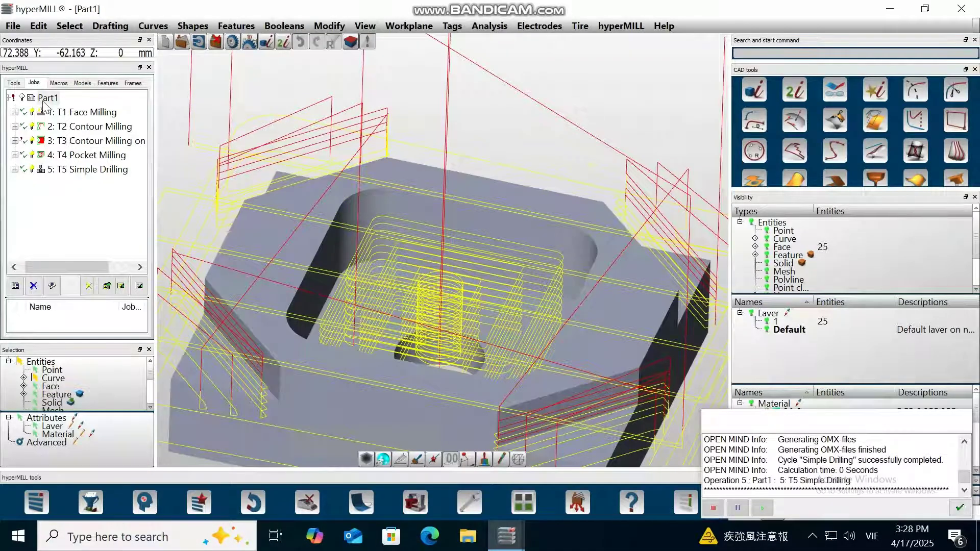
scroll(513, 216, down, 4)
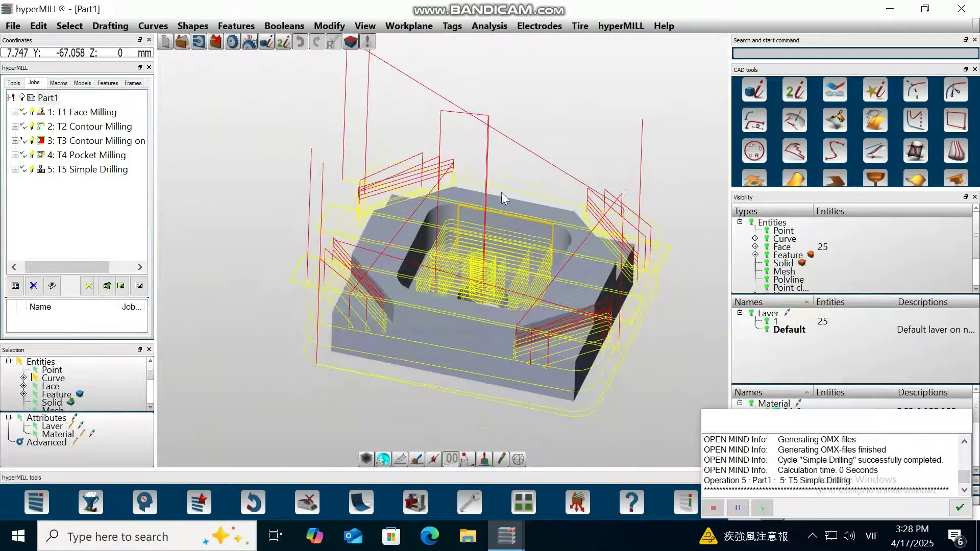
right_click(51, 97)
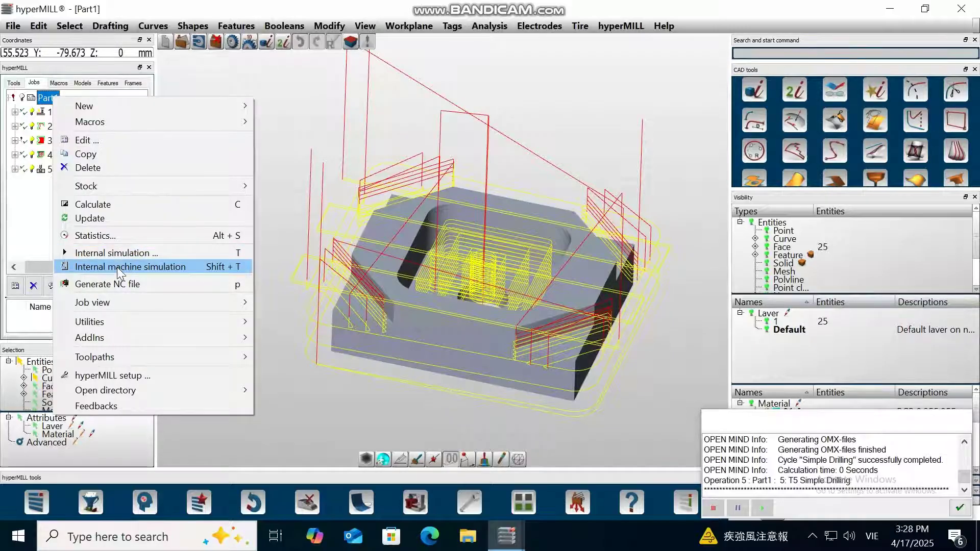
mouse_move(93, 307)
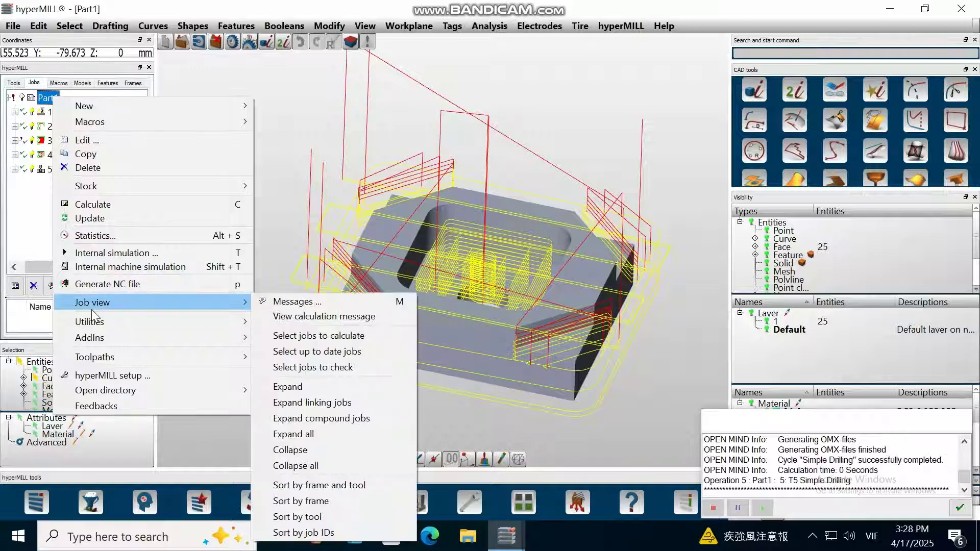
mouse_move(98, 323)
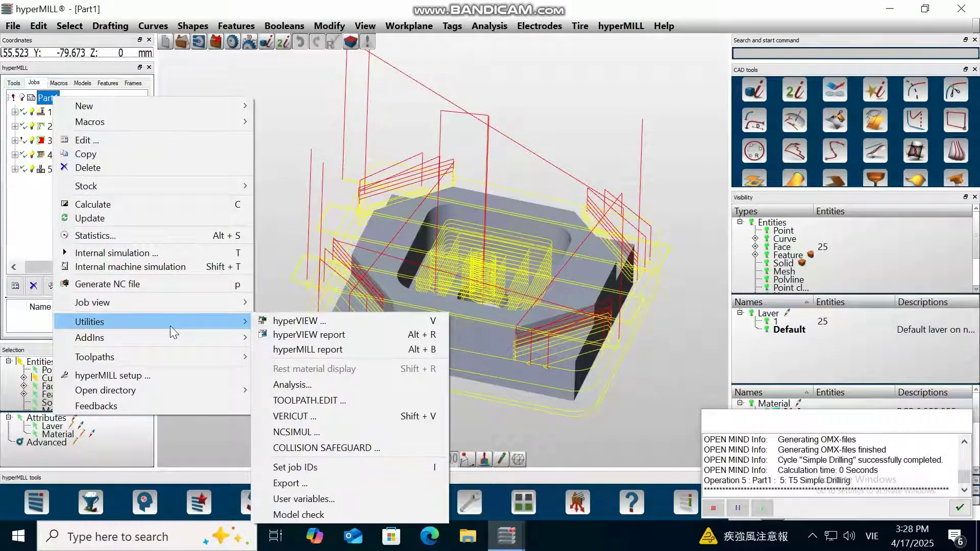
click(85, 218)
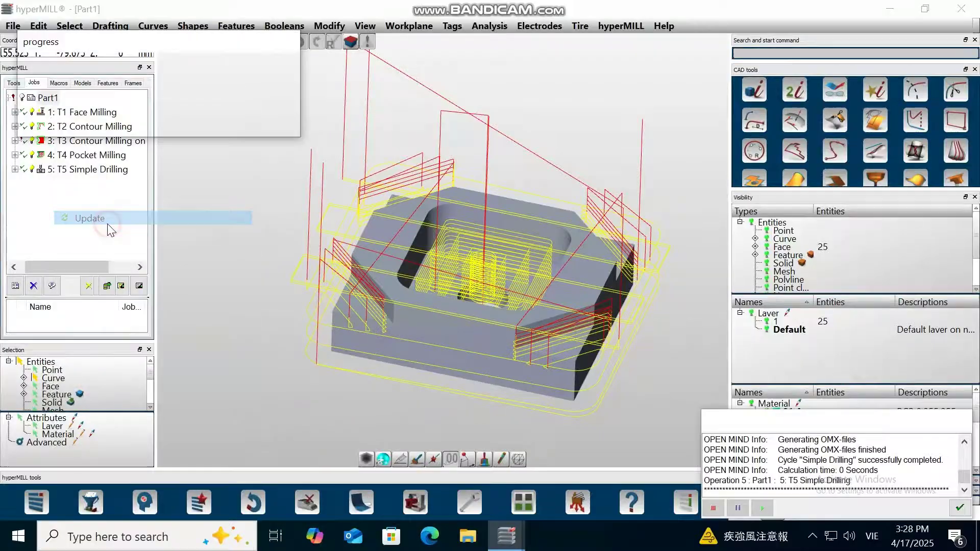
Run VERICUT from its interface for the Part1 job list, overwriting all existing NC files and the existing project.
right_click(51, 98)
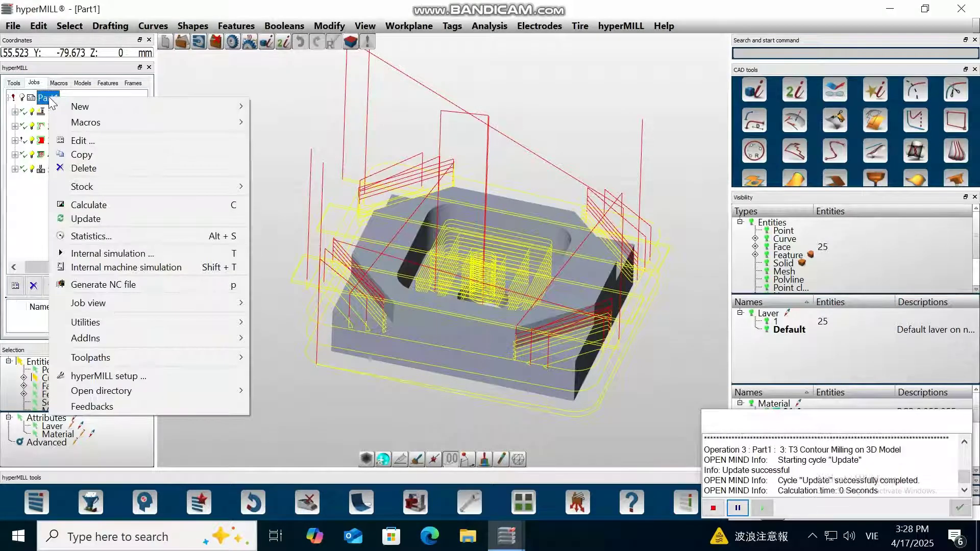
mouse_move(207, 321)
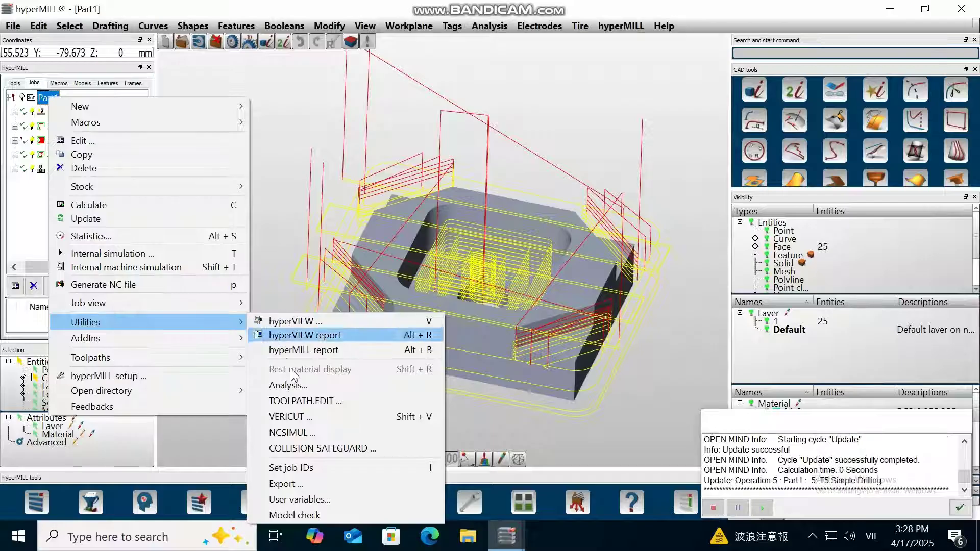
click(299, 416)
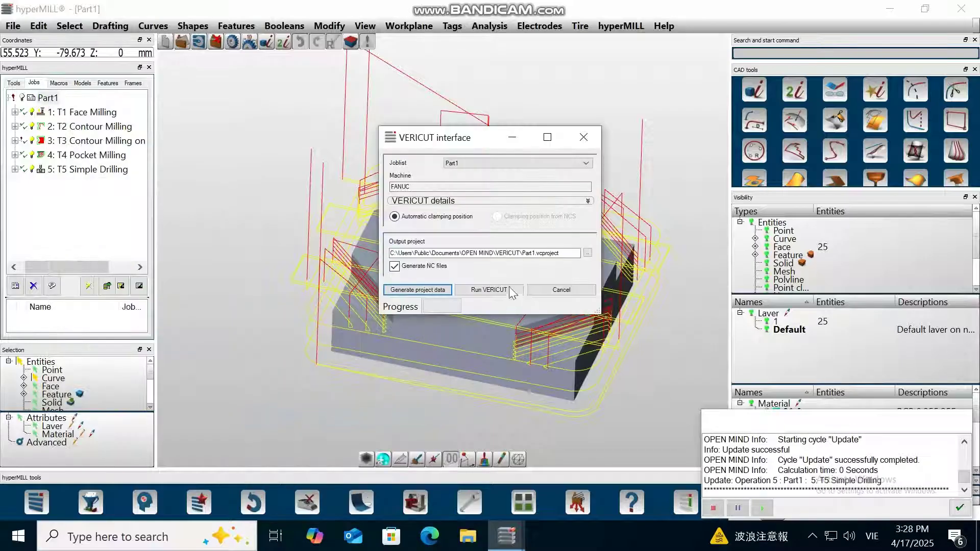
click(489, 289)
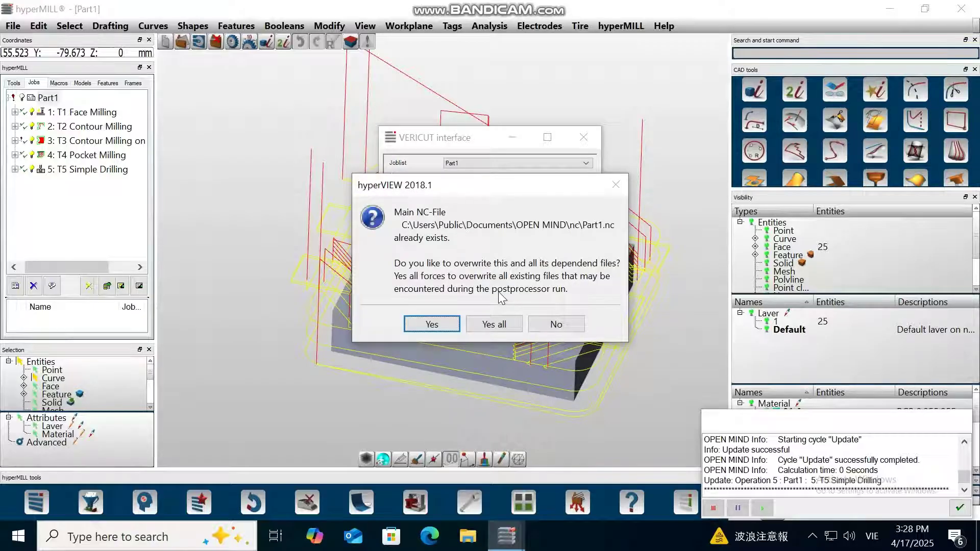
click(493, 324)
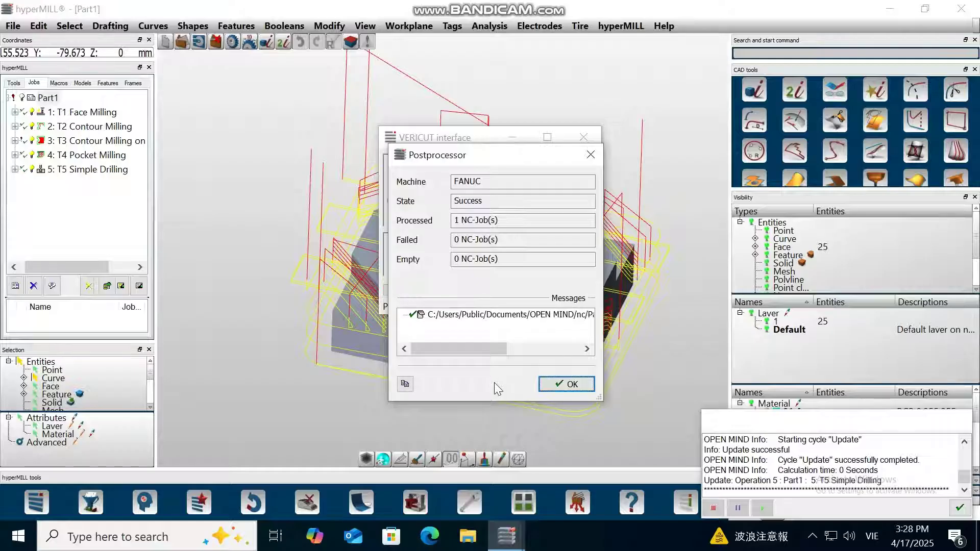
click(566, 384)
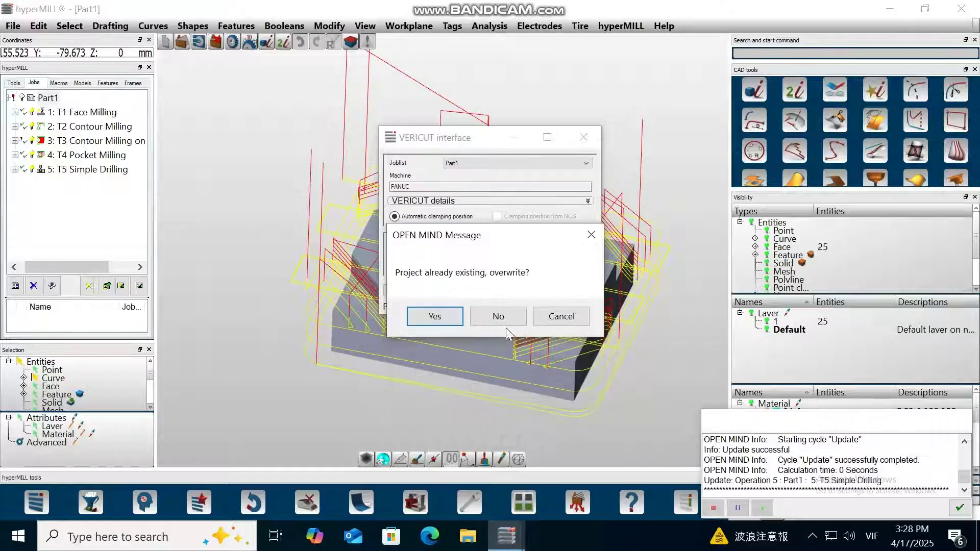
click(452, 314)
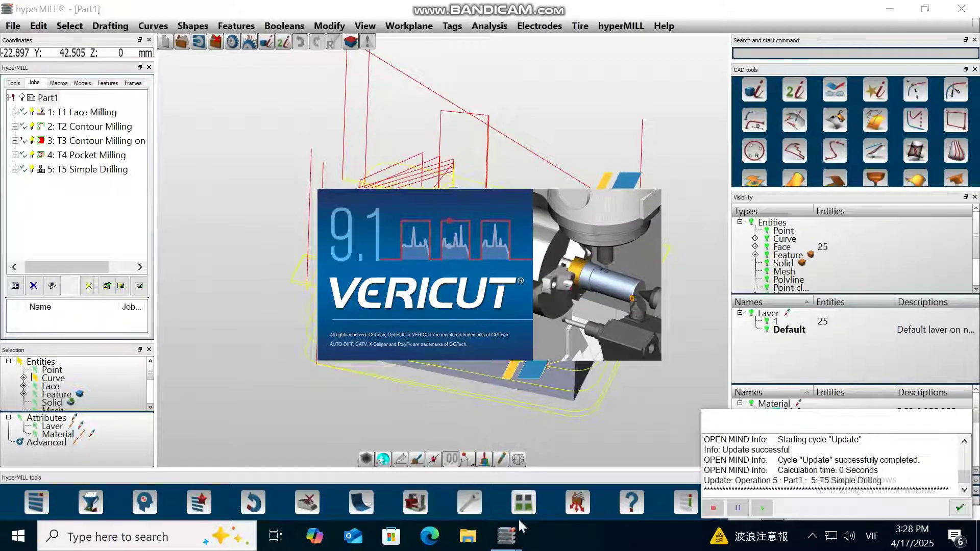
Close the Part2 document, saving its changes, and minimize hyperMILL to work in VERICUT.
mouse_move(516, 543)
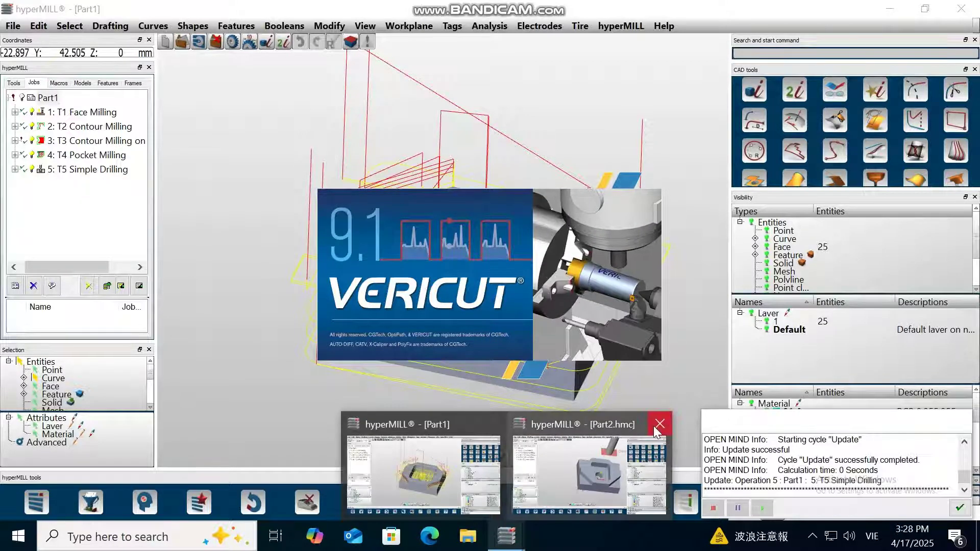
click(543, 464)
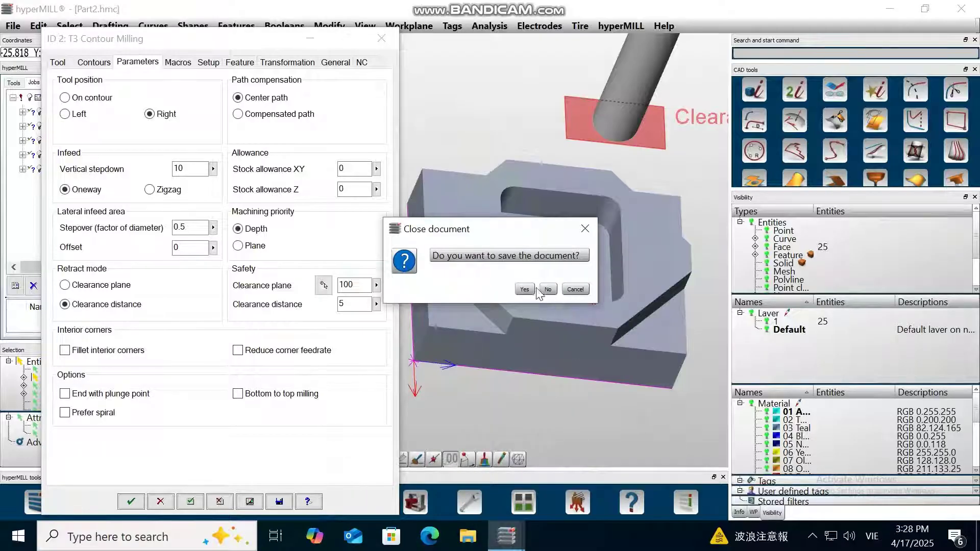
click(526, 289)
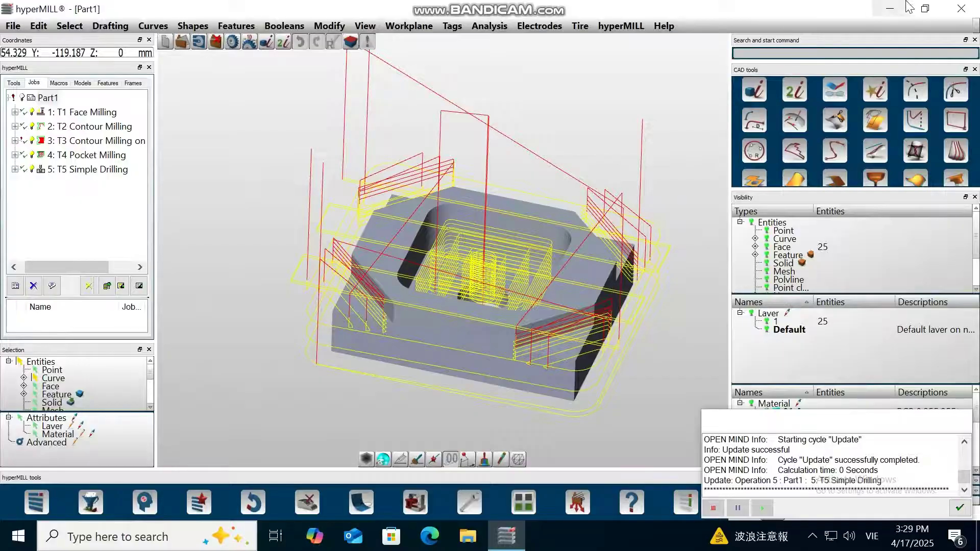
click(890, 9)
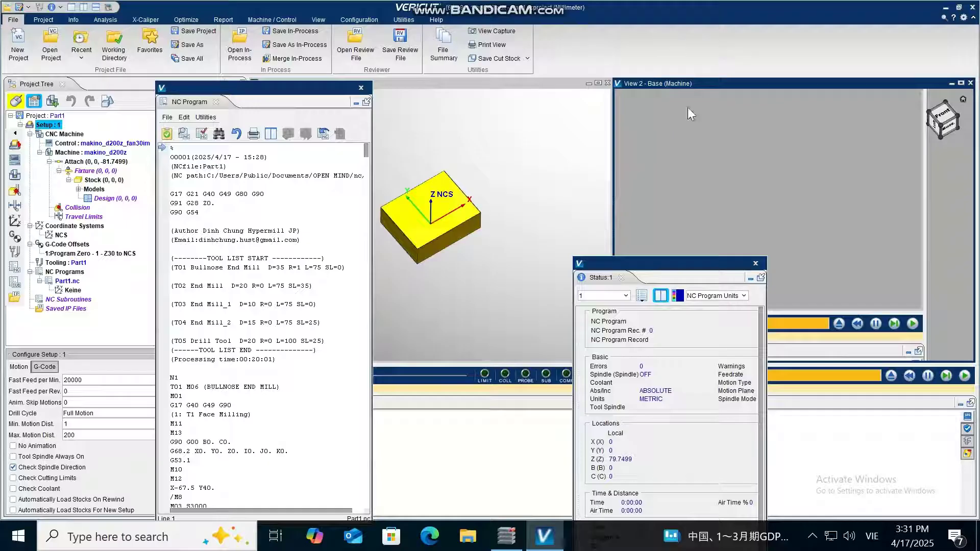
Enlarge the stock in the workpiece view and move the Status and NC Program windows clear of it.
mouse_move(617, 277)
mouse_down()
mouse_move(528, 209)
mouse_move(306, 199)
mouse_move(247, 240)
mouse_up()
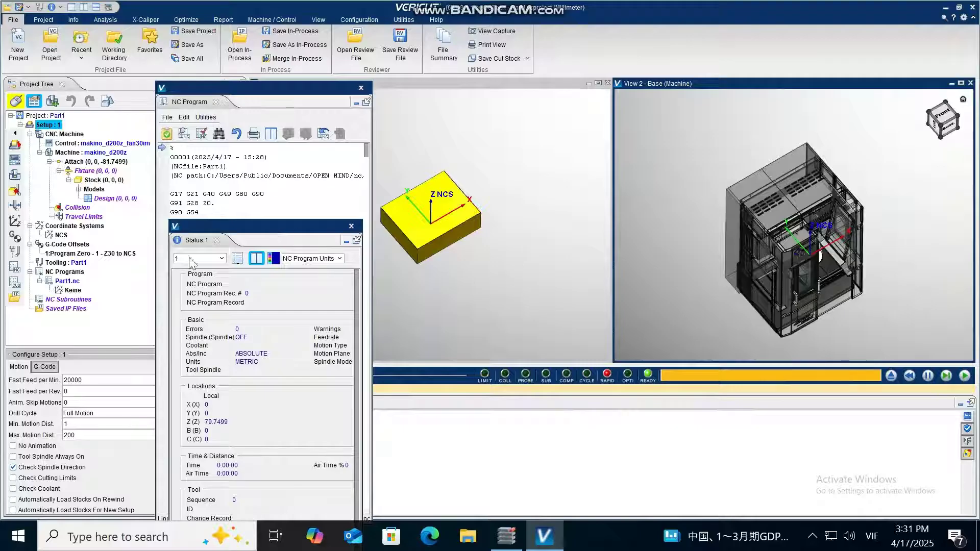
click(408, 218)
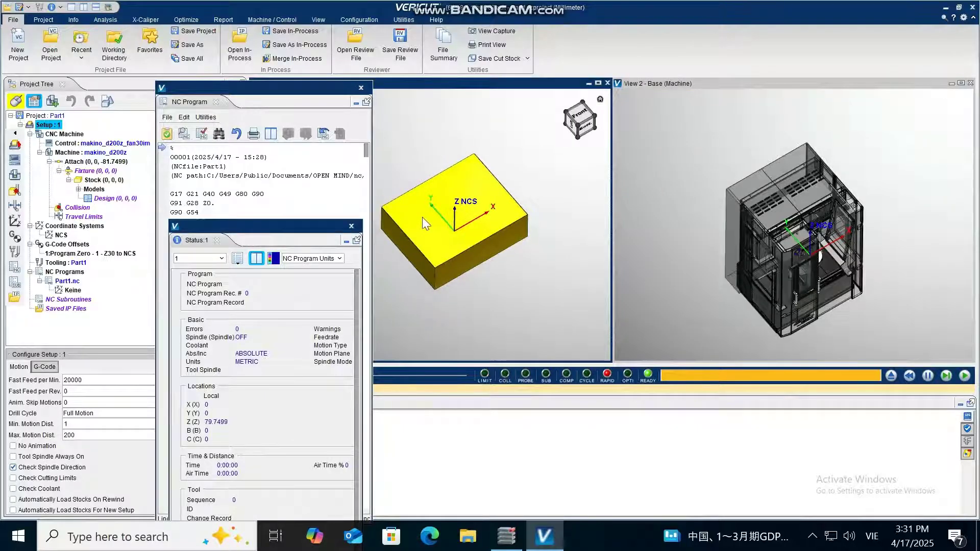
scroll(372, 233, up, 2)
scroll(369, 227, down, 1)
scroll(375, 226, down, 1)
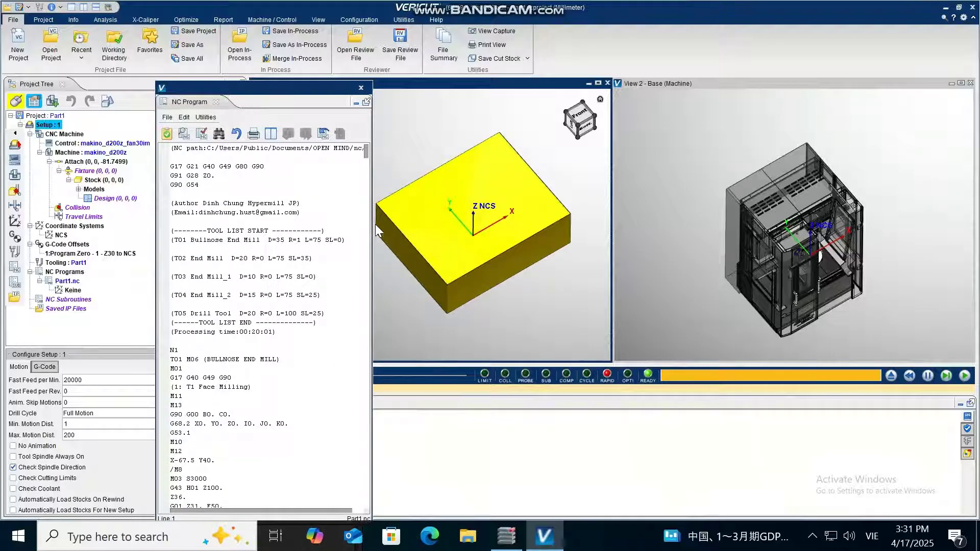
scroll(376, 226, down, 3)
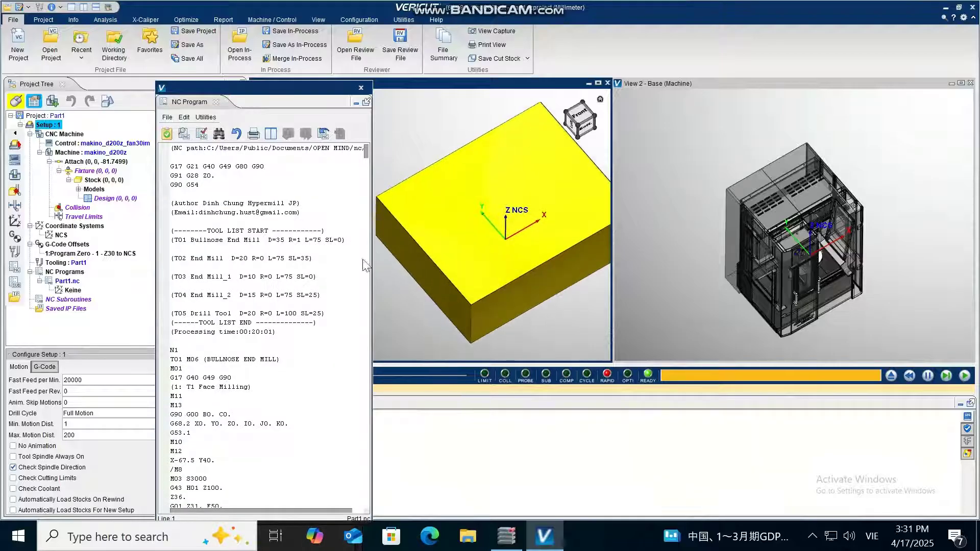
click(244, 87)
drag(244, 87, 204, 103)
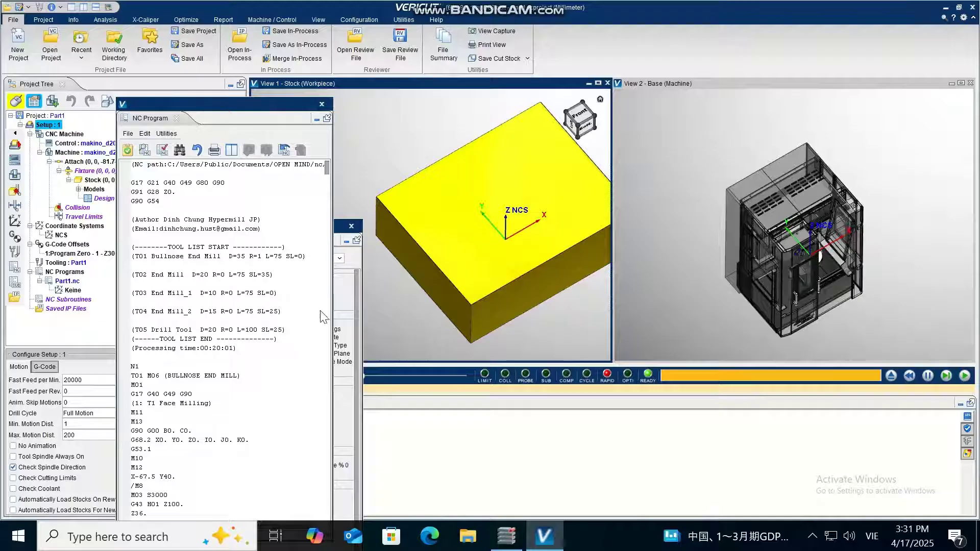
click(342, 330)
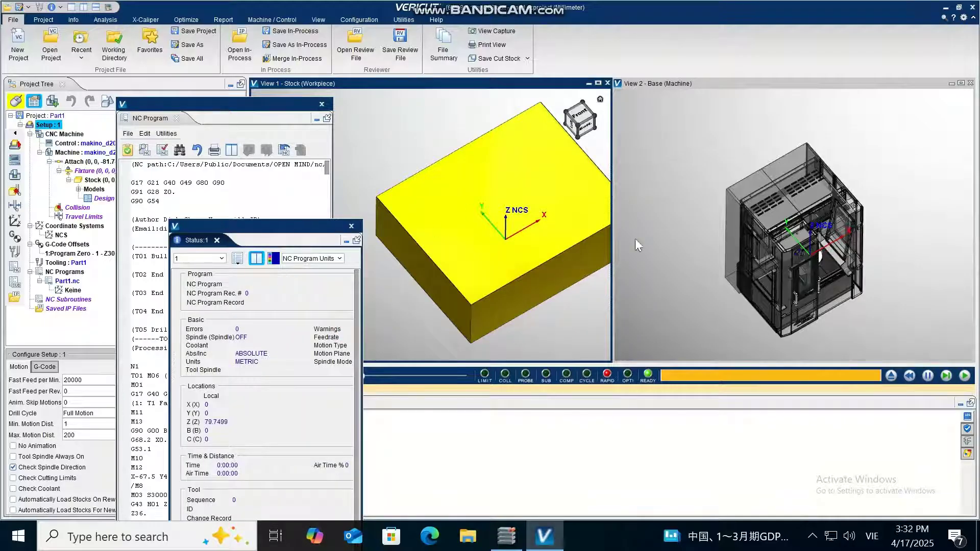
Orient the machine view to examine the spindle, rotary table and mounted stock inside the Makino D200Z.
scroll(825, 262, up, 5)
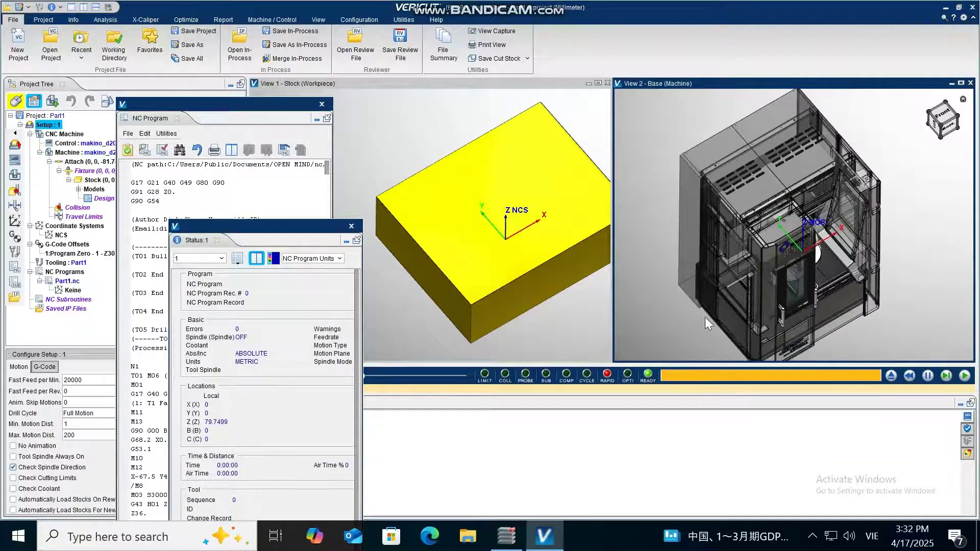
scroll(660, 330, up, 2)
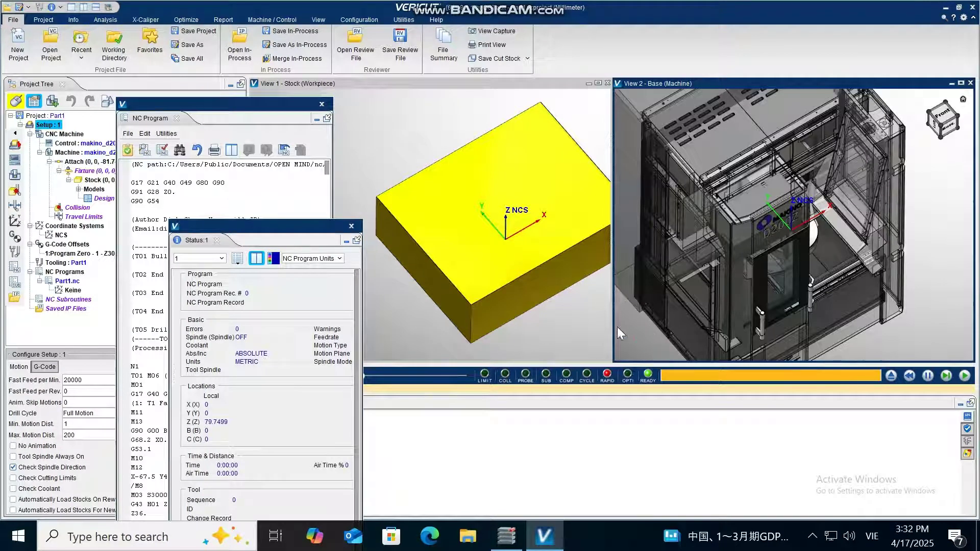
middle_drag(614, 323, 734, 254)
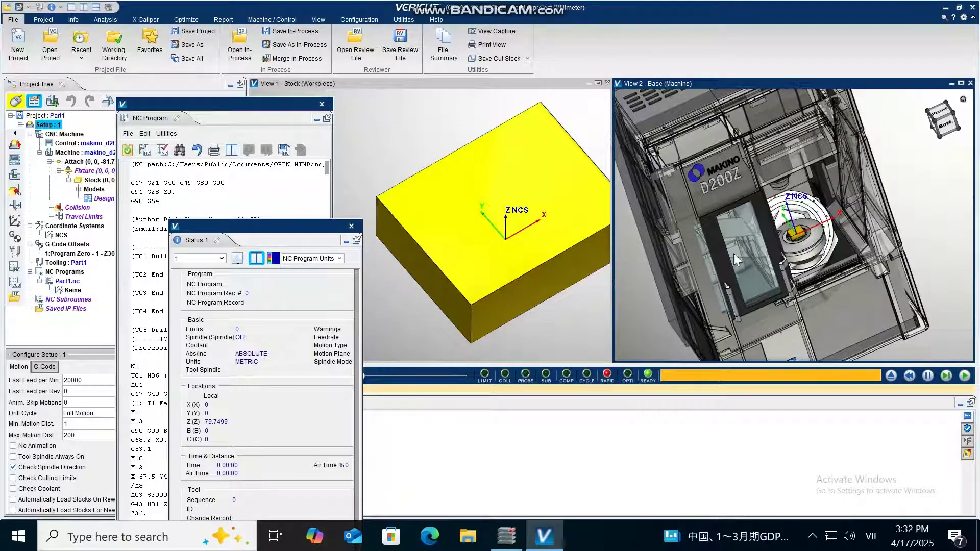
middle_drag(632, 164, 941, 299)
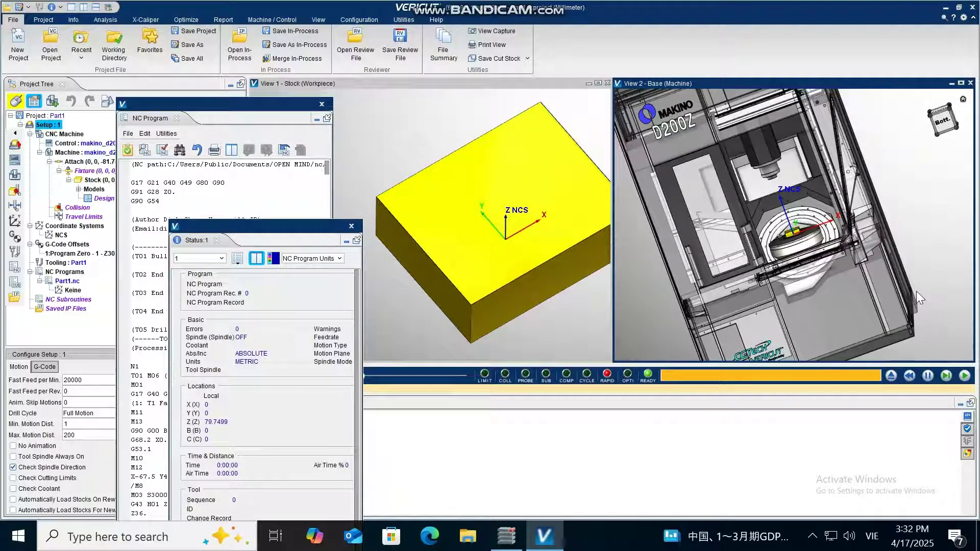
Open the Program Zero offset's settings and move the NC Program and Status windows away from the project tree.
click(66, 246)
click(67, 253)
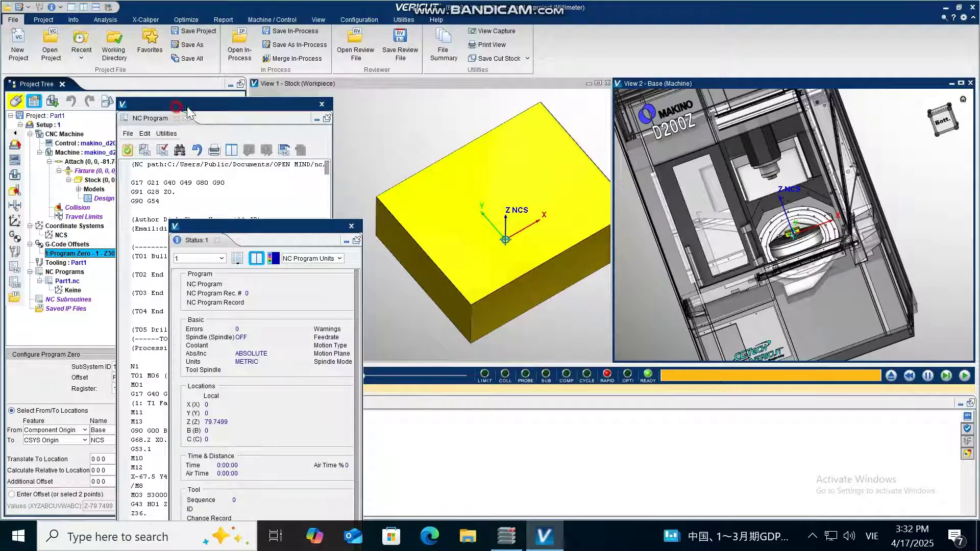
drag(182, 107, 736, 467)
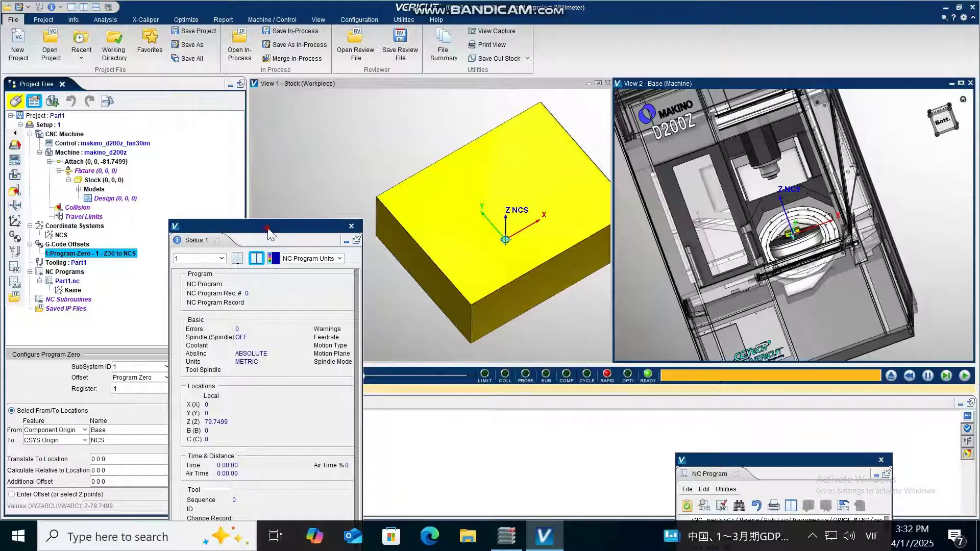
drag(269, 229, 548, 459)
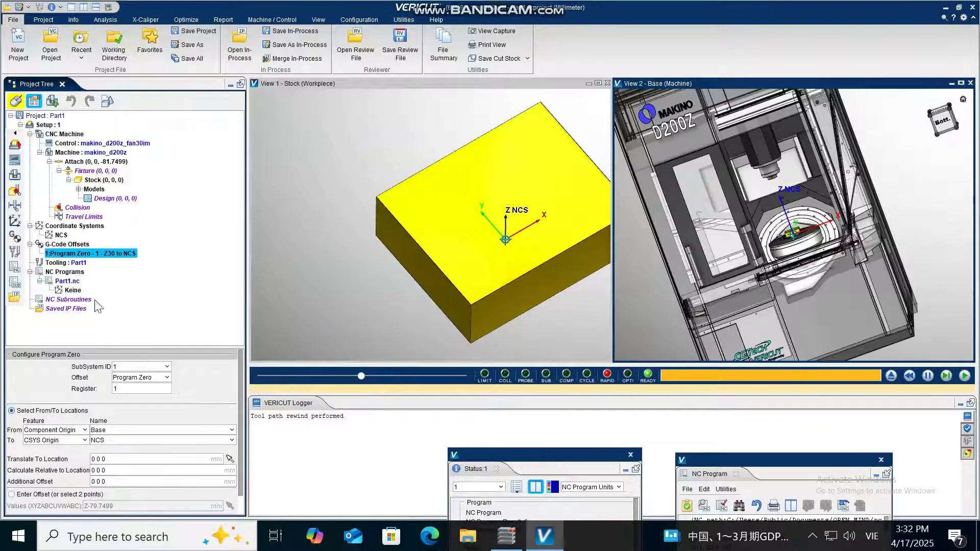
Add a new G-code offset of type Work Offsets with register 54, referenced to the NCS coordinate system.
scroll(132, 432, down, 3)
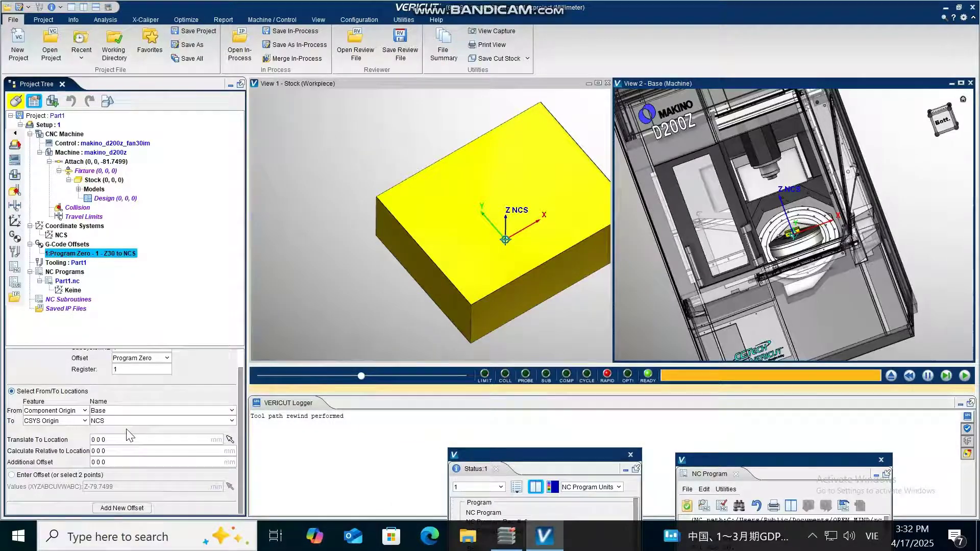
click(134, 507)
click(155, 394)
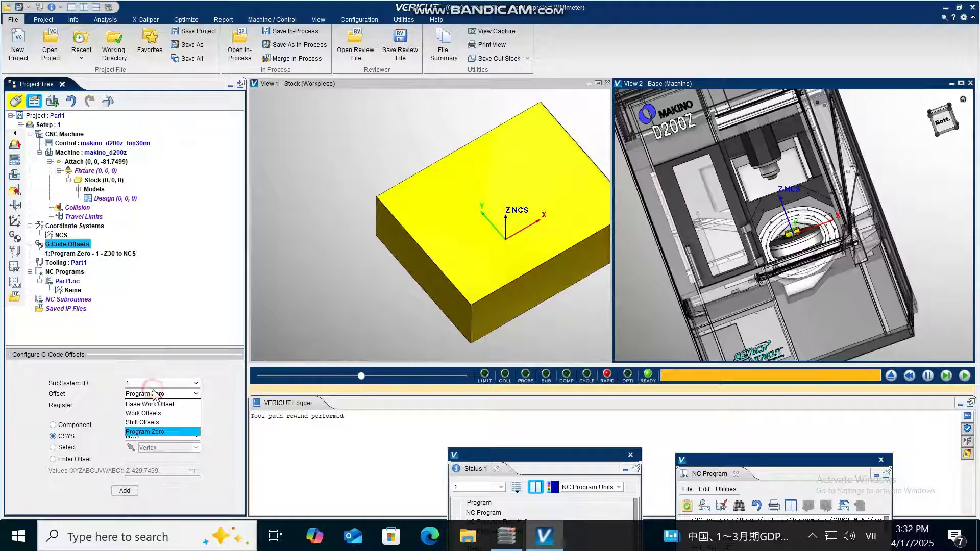
click(154, 418)
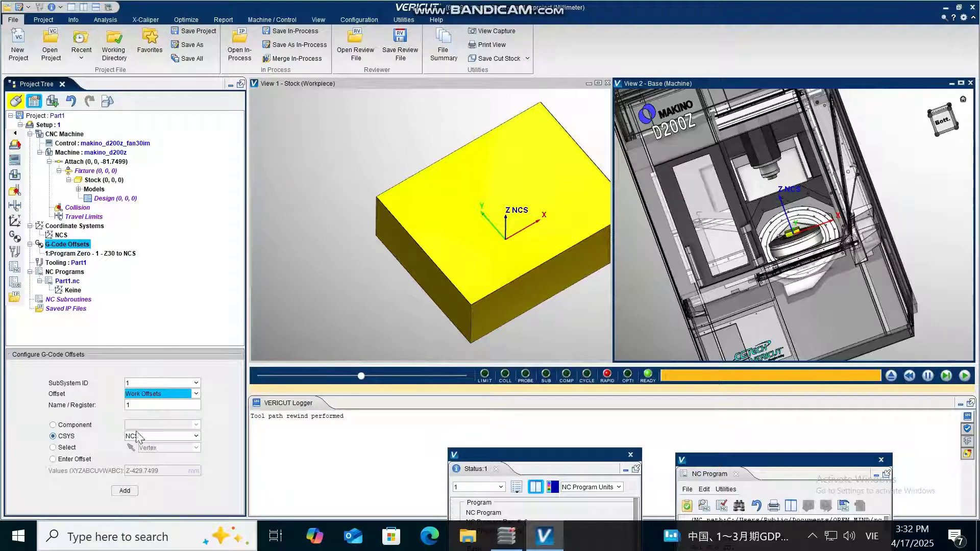
double_click(150, 404)
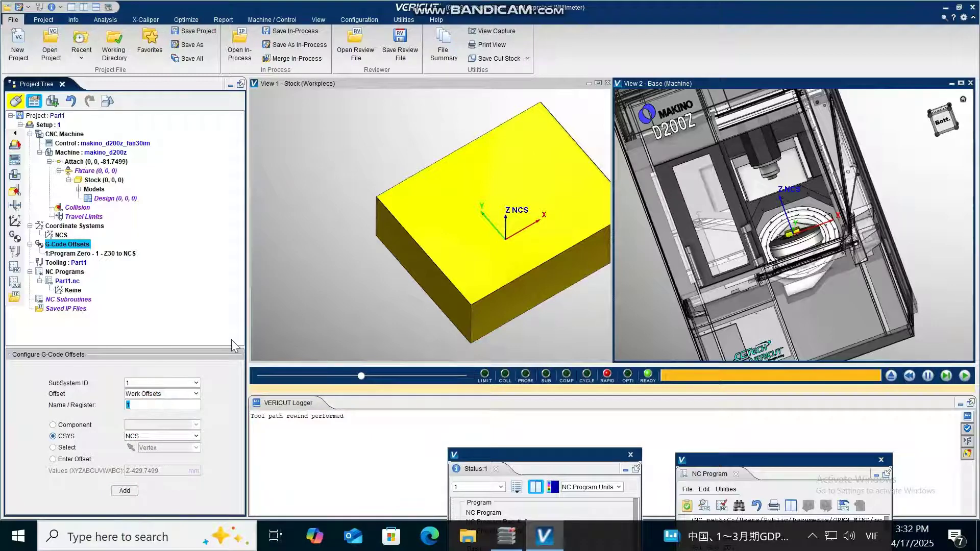
text(54)
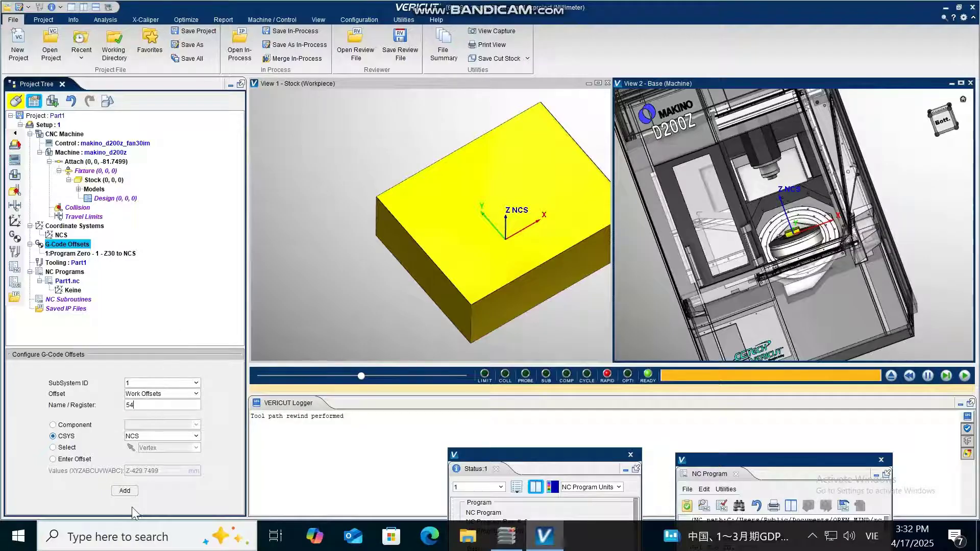
click(125, 491)
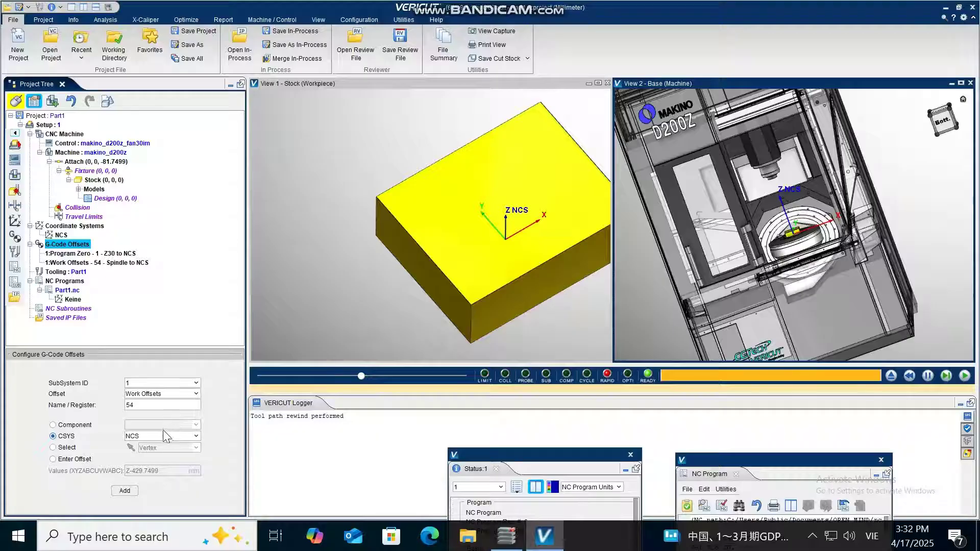
Set work offset 54 to start from the Tool component origin and translate to location 0 0 79.75.
click(69, 262)
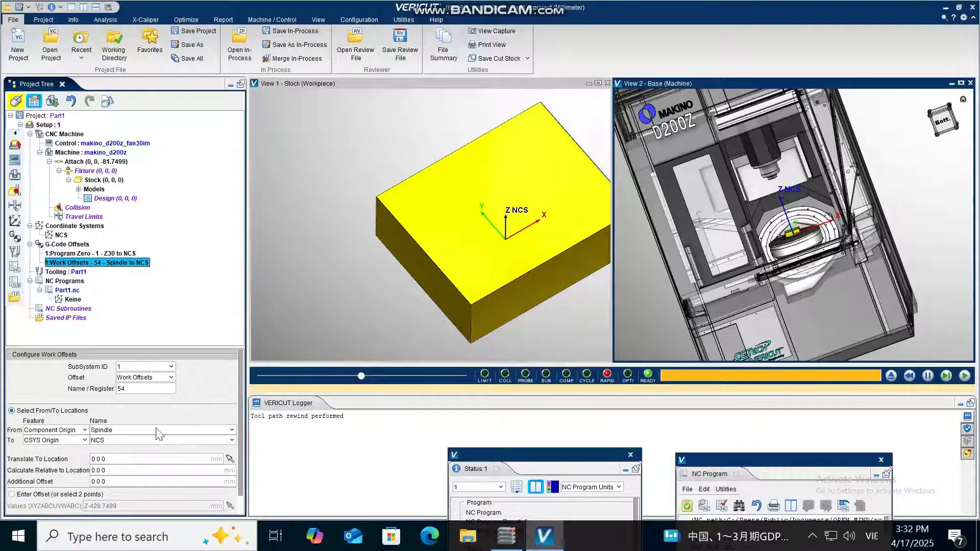
click(119, 431)
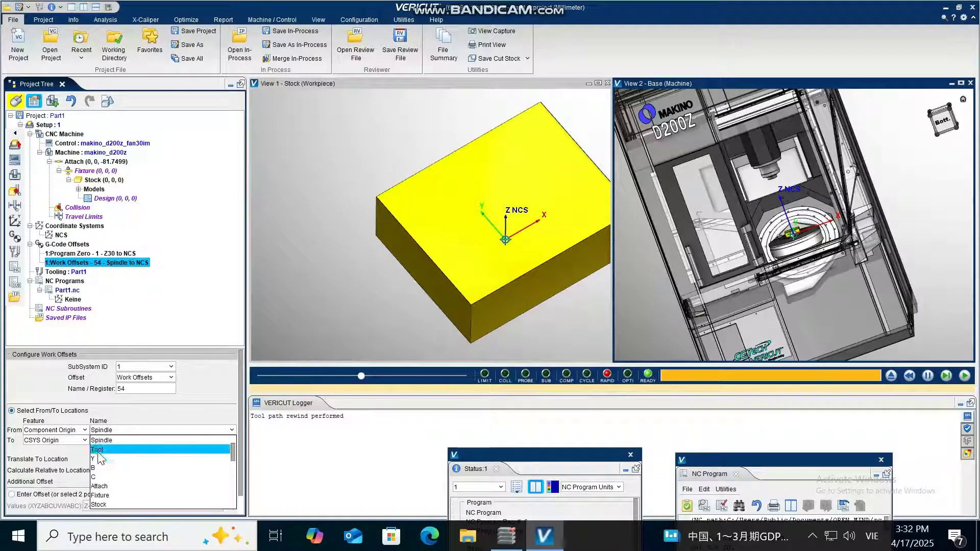
click(104, 448)
click(122, 460)
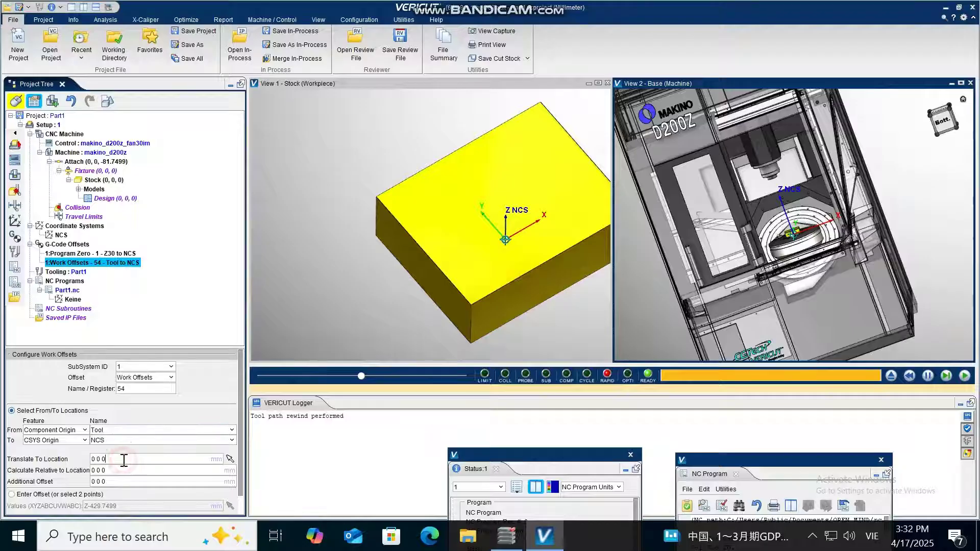
key(BackSpace)
text(75)
key(Tab)
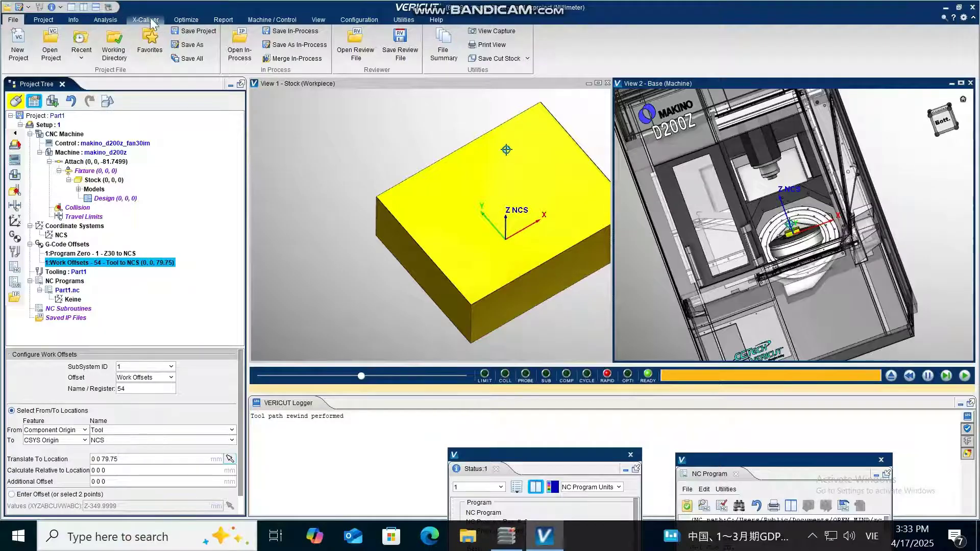
Review the machine offsets table for subsystem 1, and close it.
click(102, 21)
click(77, 20)
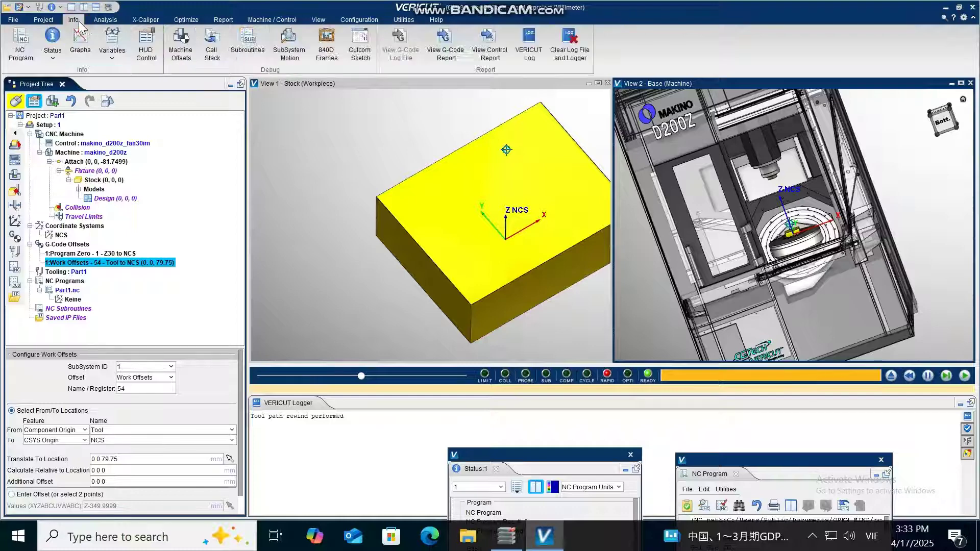
click(174, 51)
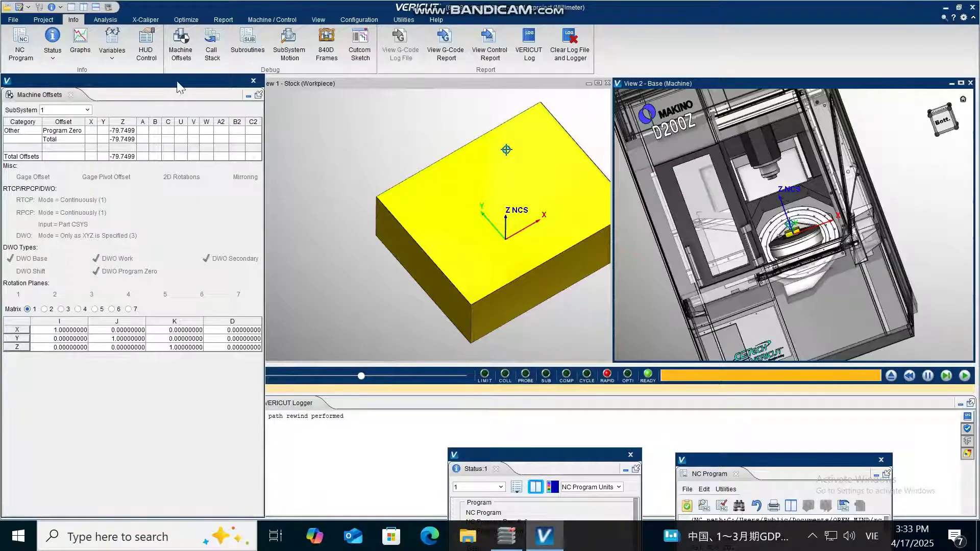
click(253, 81)
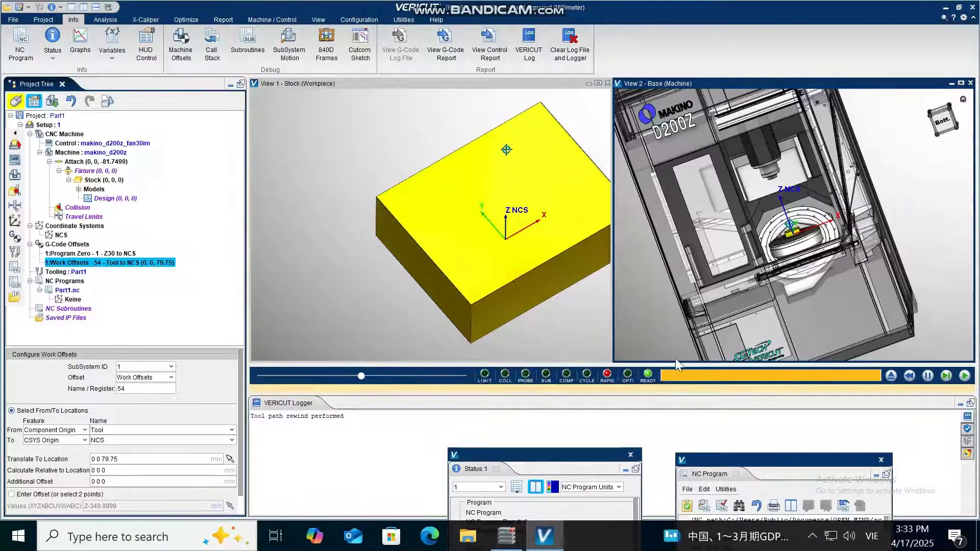
Move the Status and NC Program windows back beside the workpiece view for monitoring the simulation.
drag(581, 462, 313, 108)
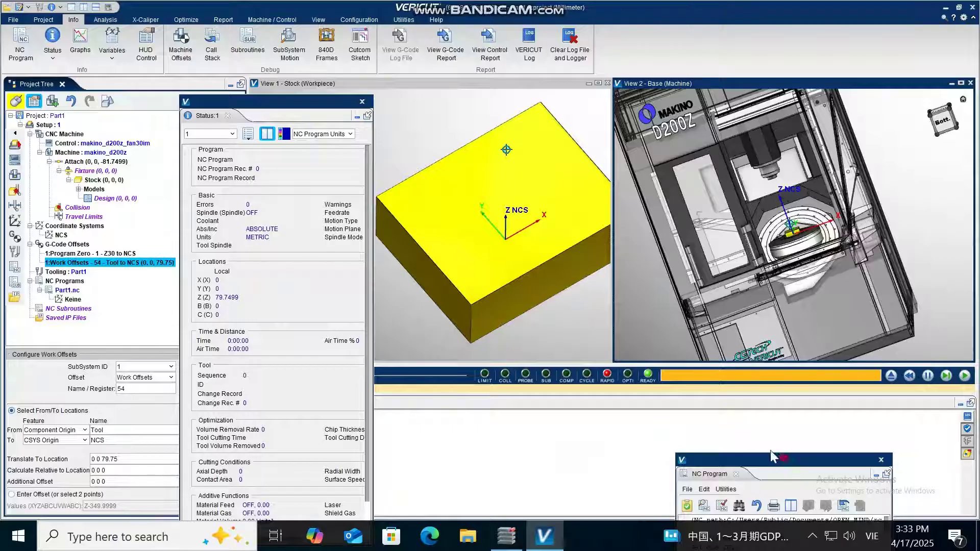
drag(770, 457, 270, 207)
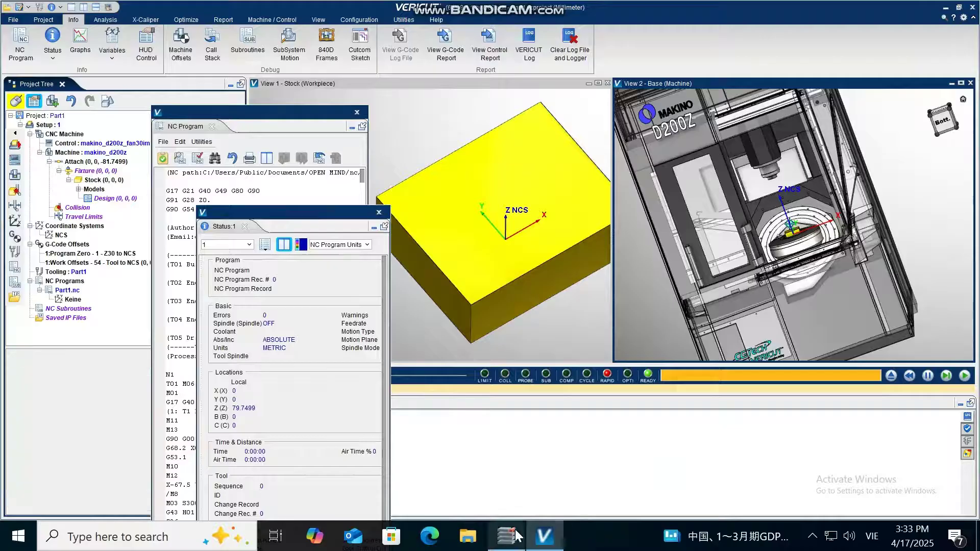
mouse_move(517, 535)
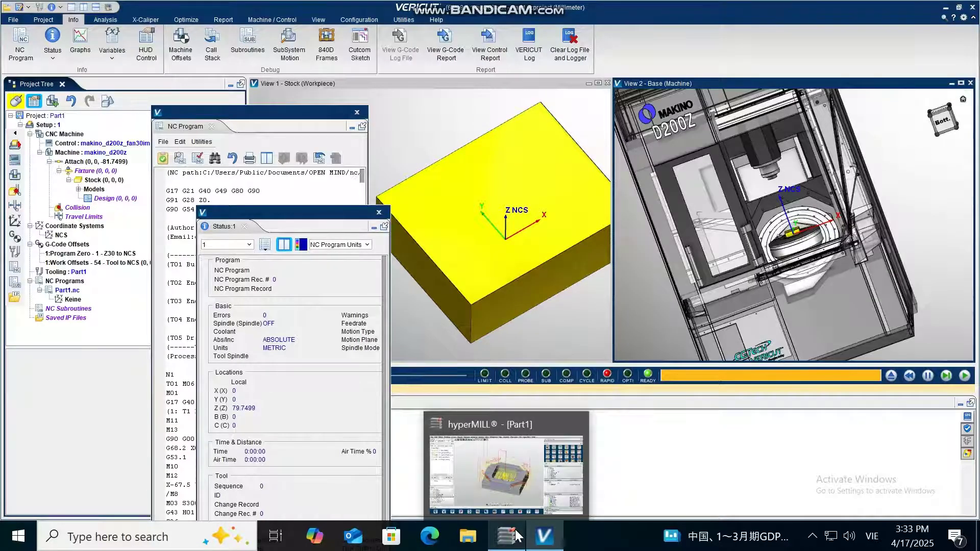
Run the Part1.nc simulation and watch the machining up close in the machine view.
click(963, 377)
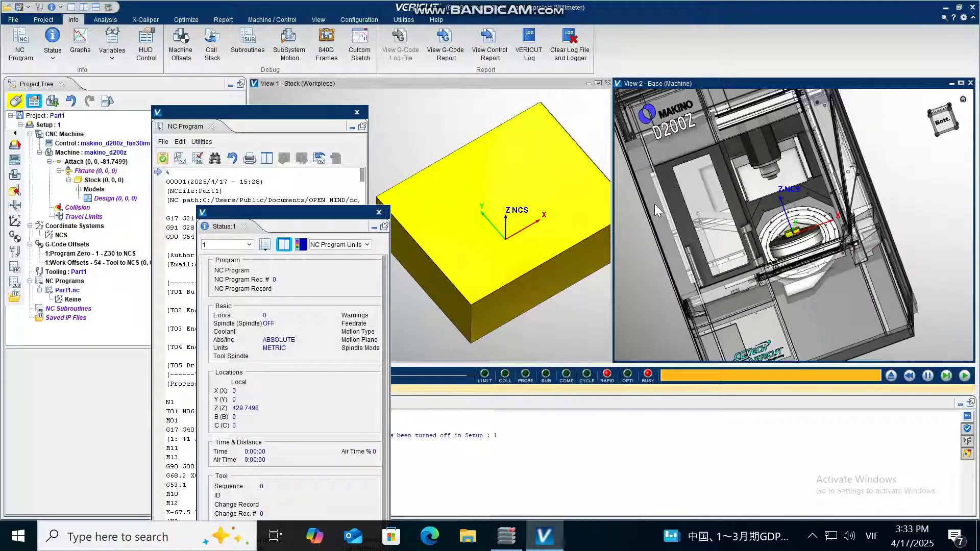
scroll(798, 223, up, 2)
scroll(797, 223, up, 3)
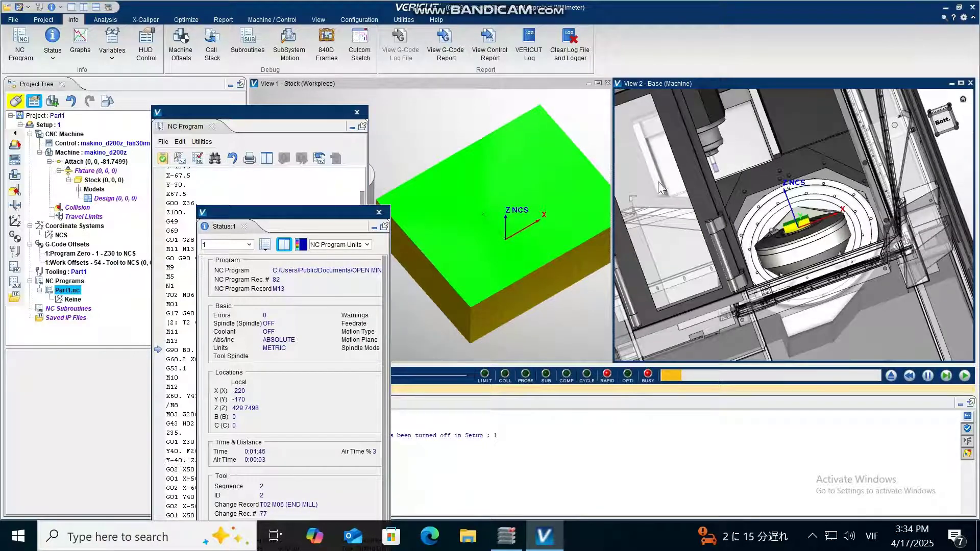
Dock the Status window beside the machine view and expand it to show the simulation's current state.
scroll(503, 171, down, 2)
scroll(474, 202, down, 2)
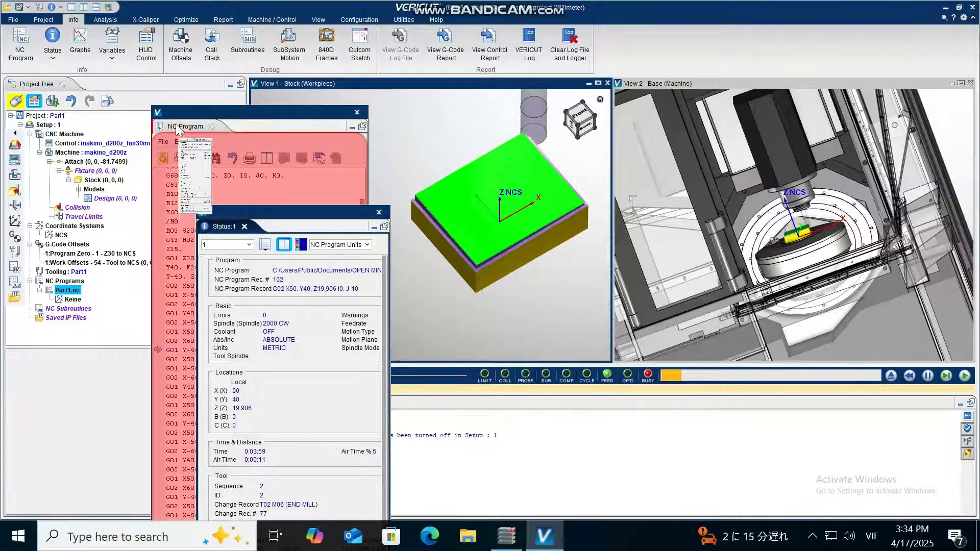
drag(177, 130, 974, 190)
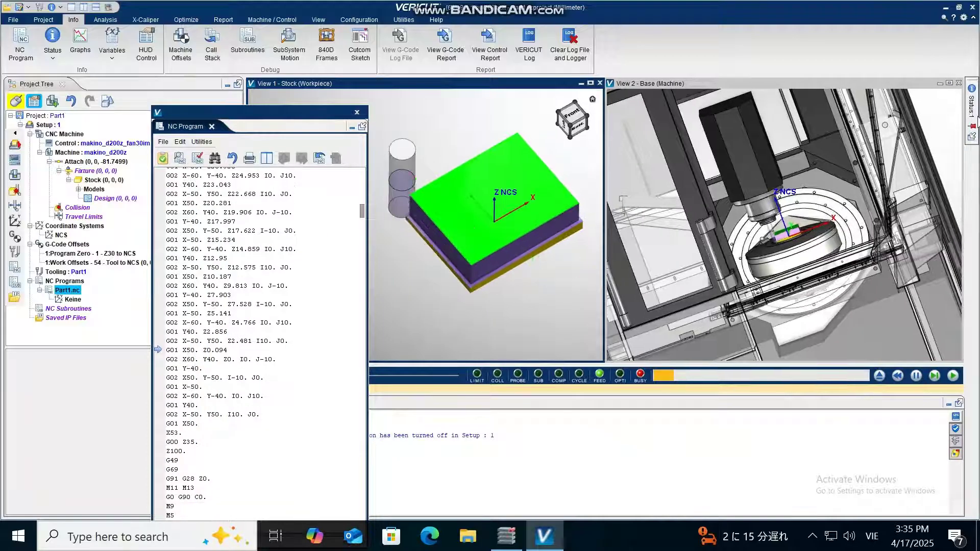
click(977, 114)
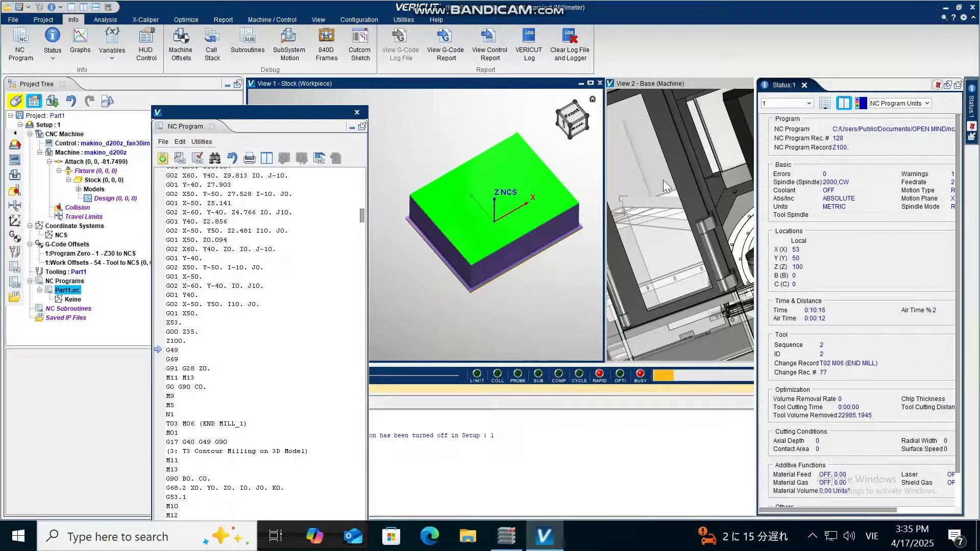
Dock the NC Program window between the Project Tree and the workpiece view, and widen both panels.
drag(240, 112, 282, 182)
drag(303, 239, 234, 140)
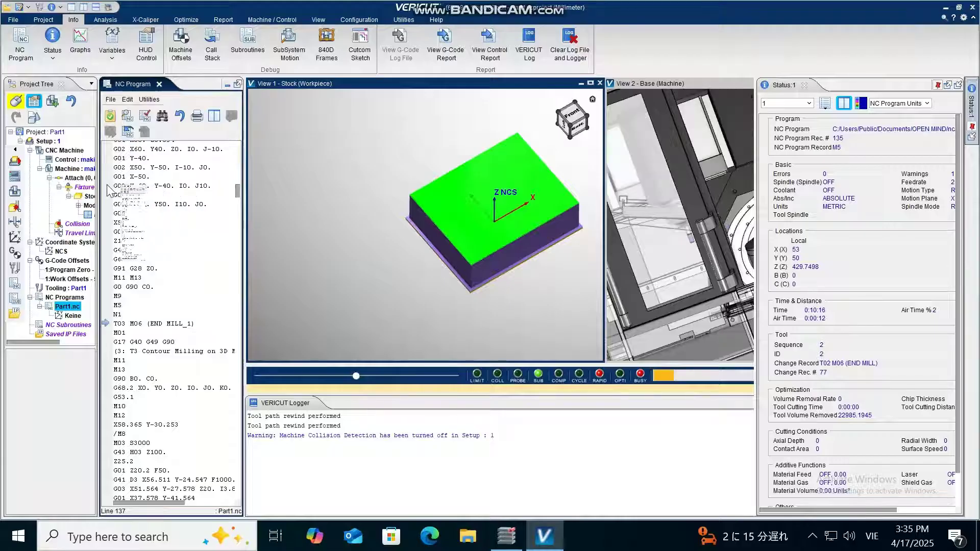
drag(97, 189, 147, 190)
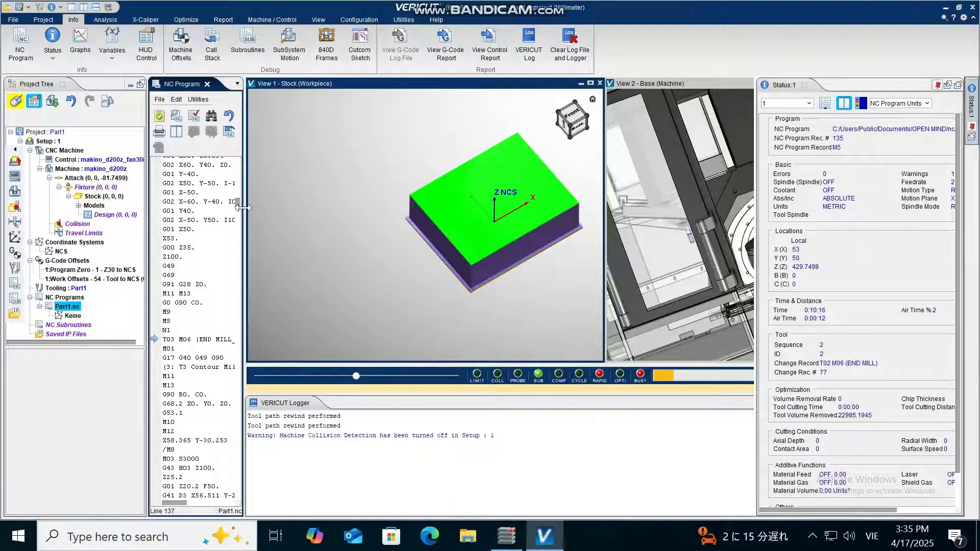
drag(243, 207, 298, 207)
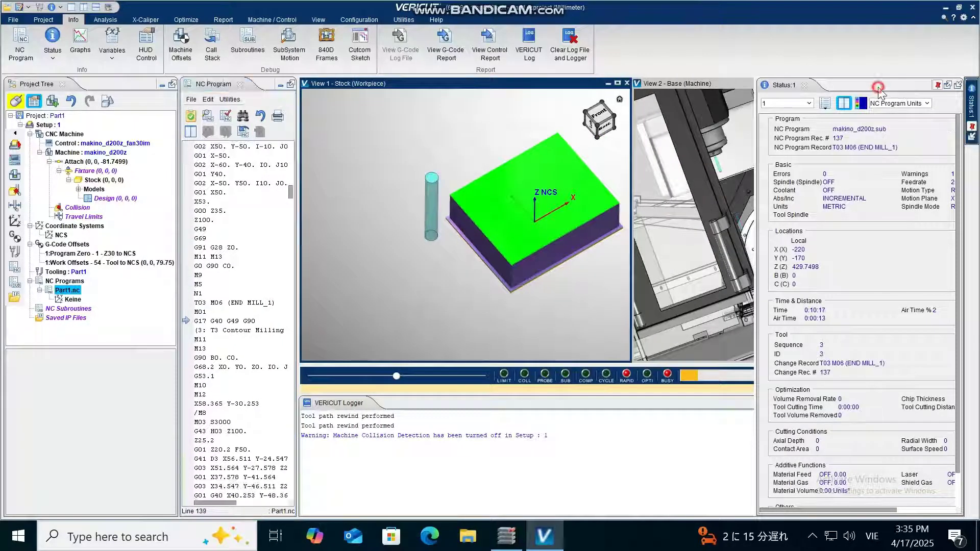
Dock the Status panel between the NC Program and the workpiece view, and narrow the panels to leave room for both views.
drag(870, 151, 293, 136)
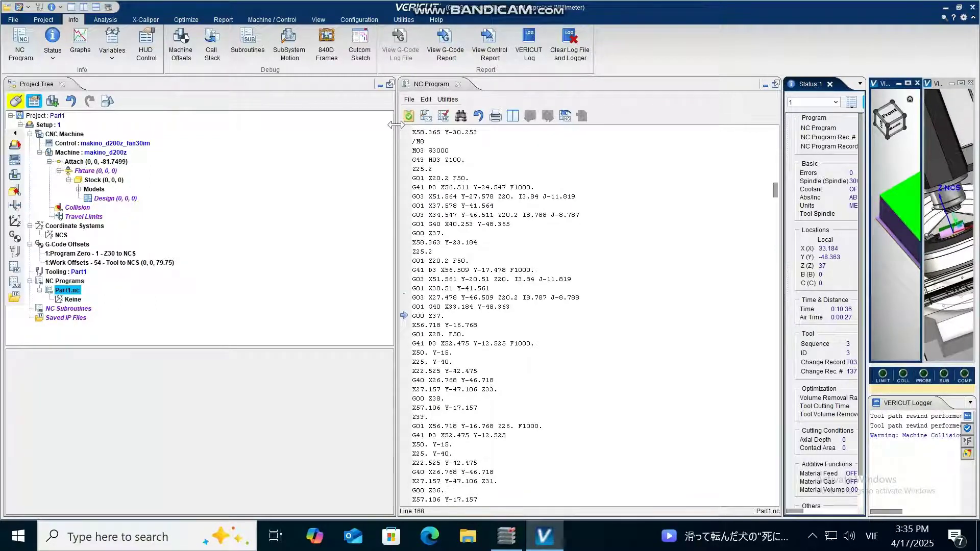
drag(396, 125, 139, 186)
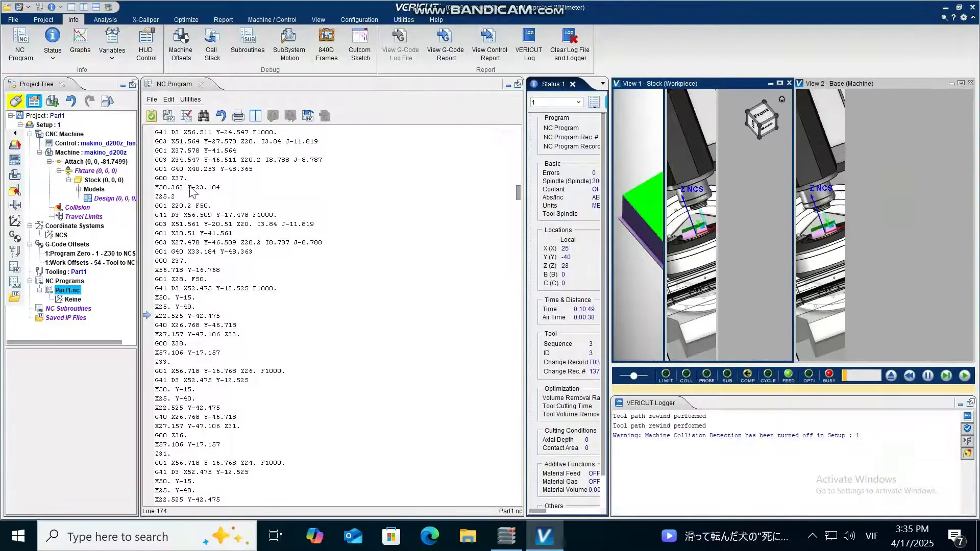
drag(518, 187, 318, 153)
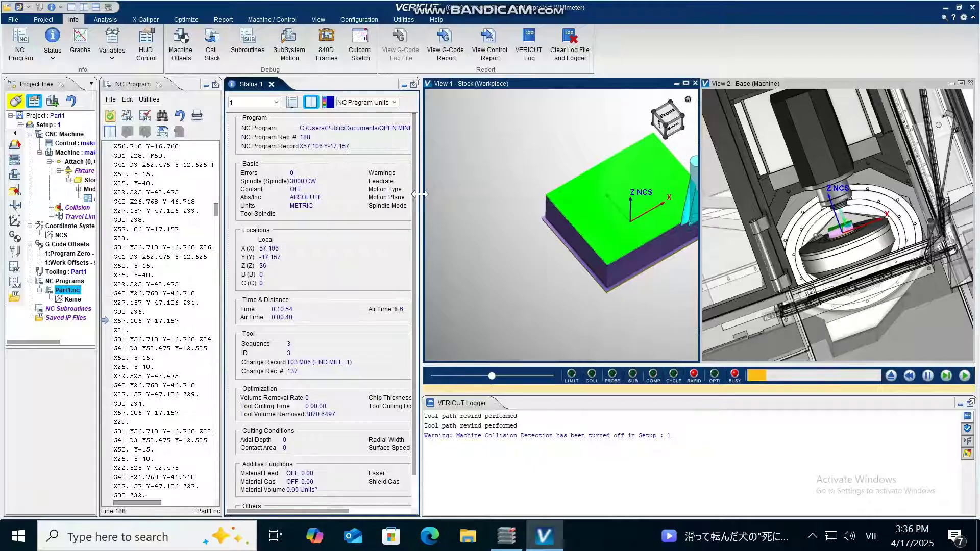
drag(421, 194, 378, 193)
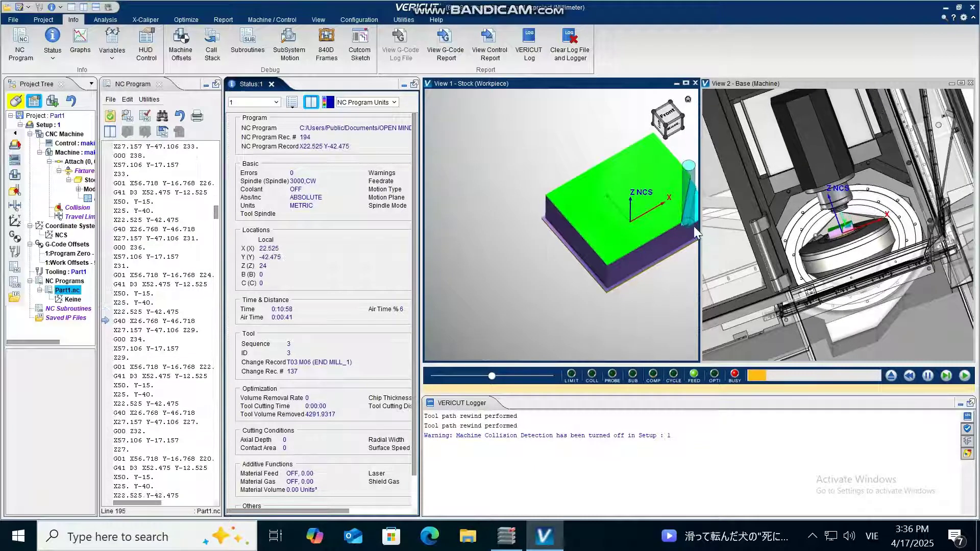
Examine the corner cuts made by the T03 end mill in the workpiece view while the simulation runs.
scroll(693, 225, down, 1)
scroll(463, 200, up, 3)
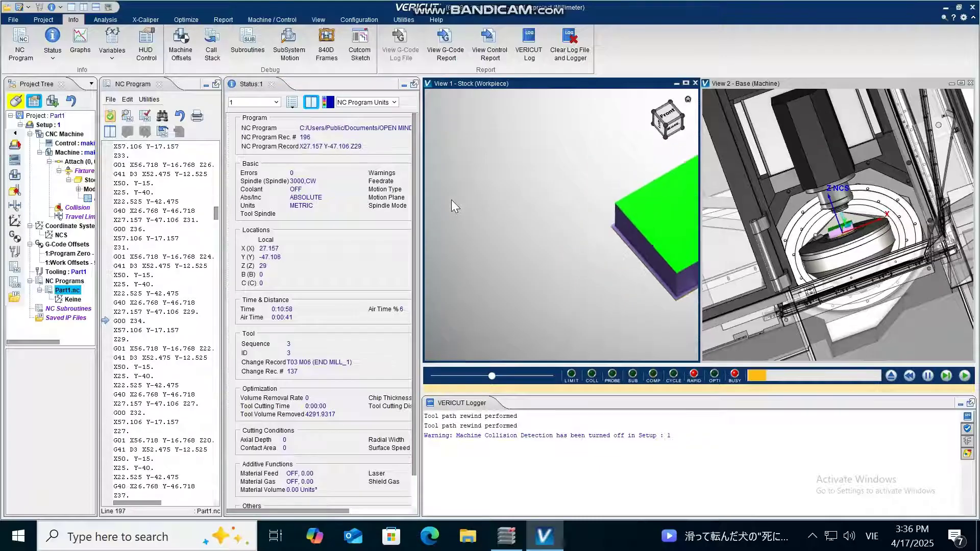
scroll(454, 203, down, 5)
scroll(673, 206, up, 4)
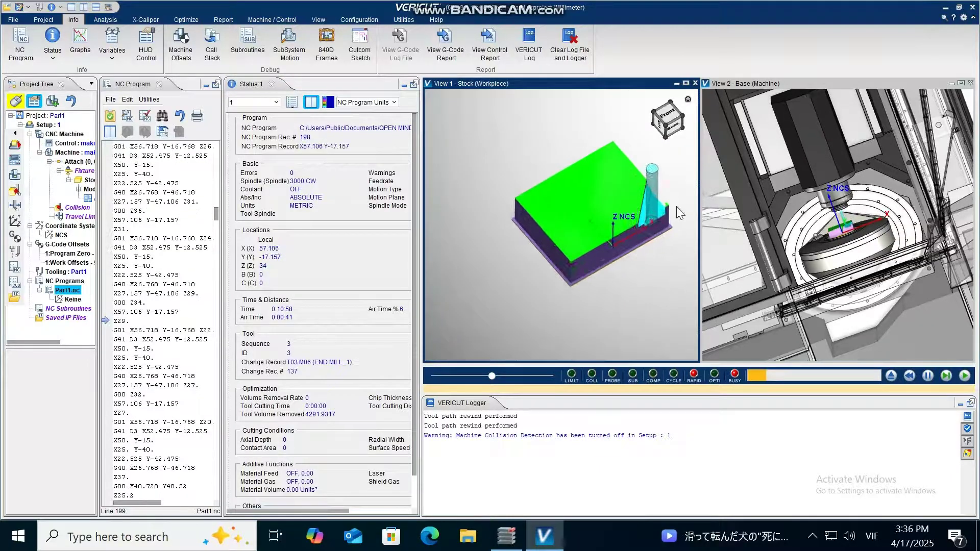
scroll(673, 221, up, 2)
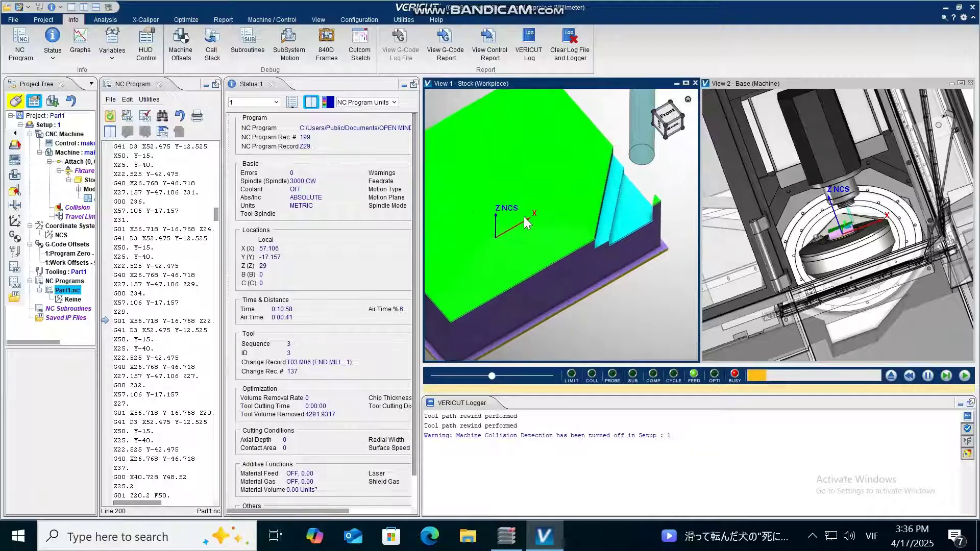
scroll(535, 216, down, 5)
scroll(491, 208, down, 3)
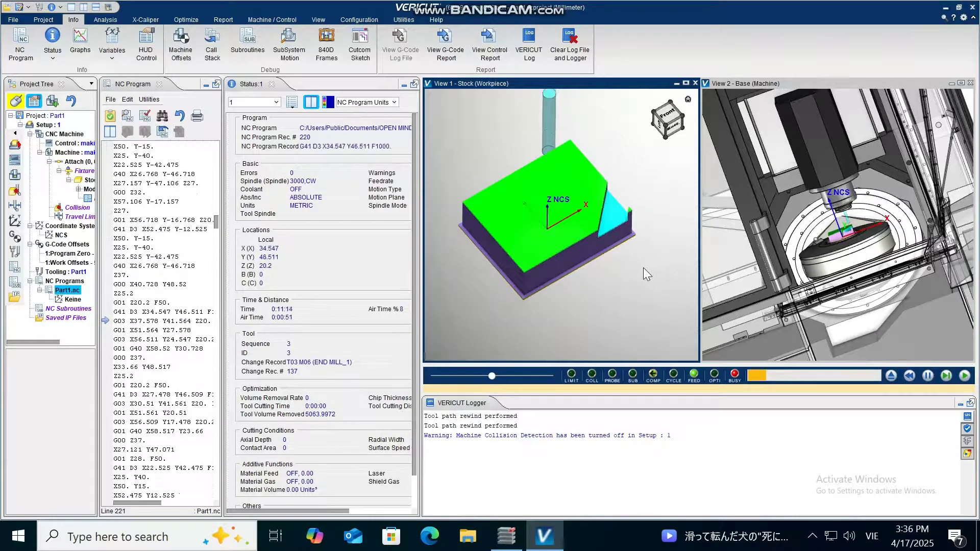
Stop the simulation, close VERICUT, and switch to hyperMILL with the Part1 job list.
click(965, 376)
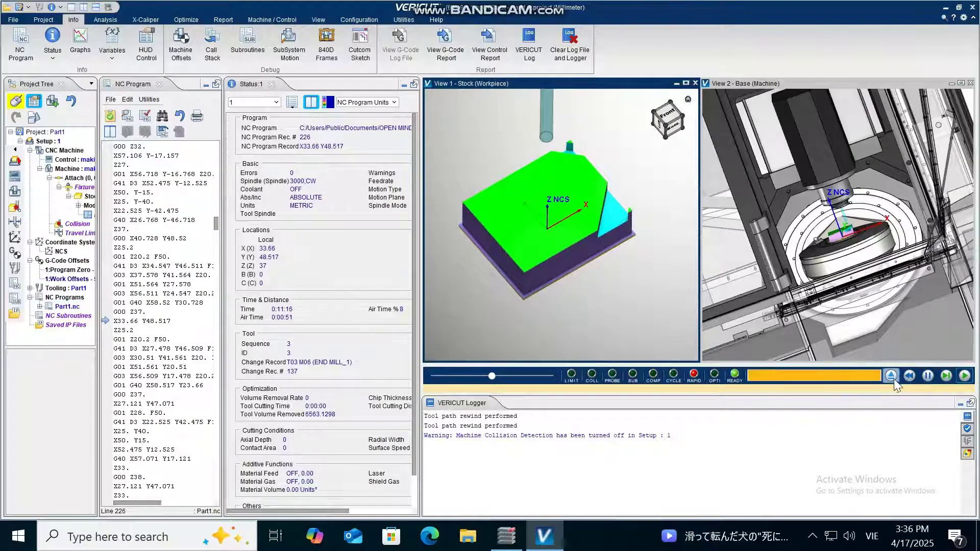
click(970, 10)
click(498, 284)
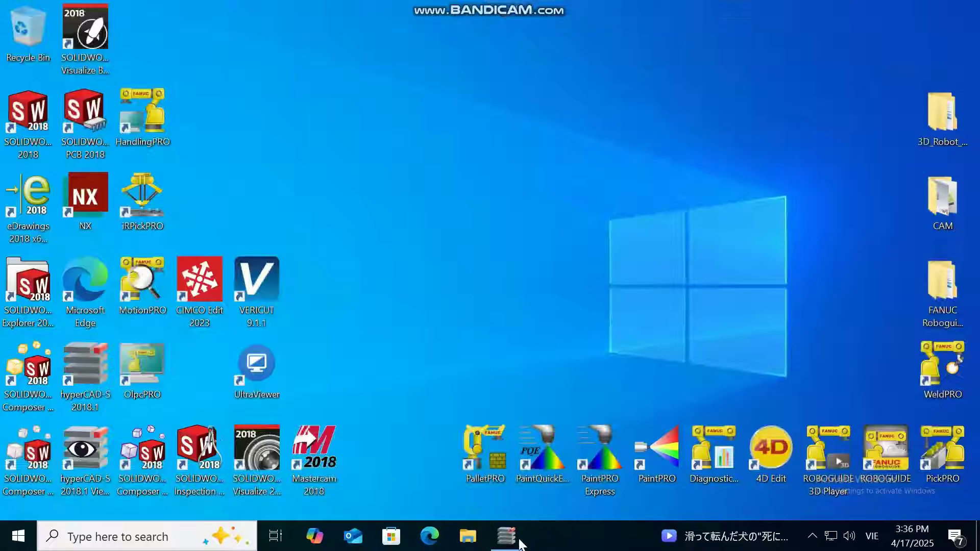
click(520, 541)
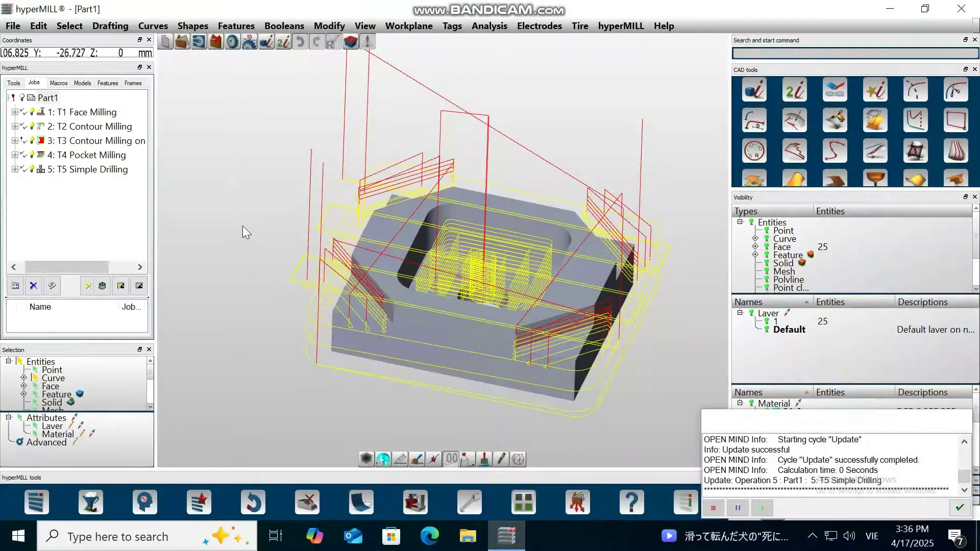
Review the contours and strategy settings of the T3 Contour Milling on 3D Model job, and close it without changes.
scroll(332, 321, down, 1)
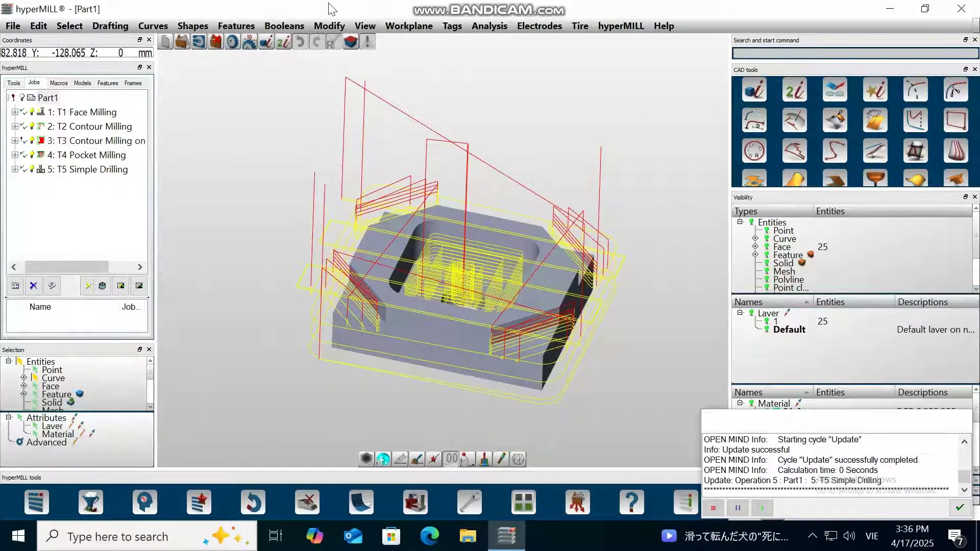
mouse_move(361, 7)
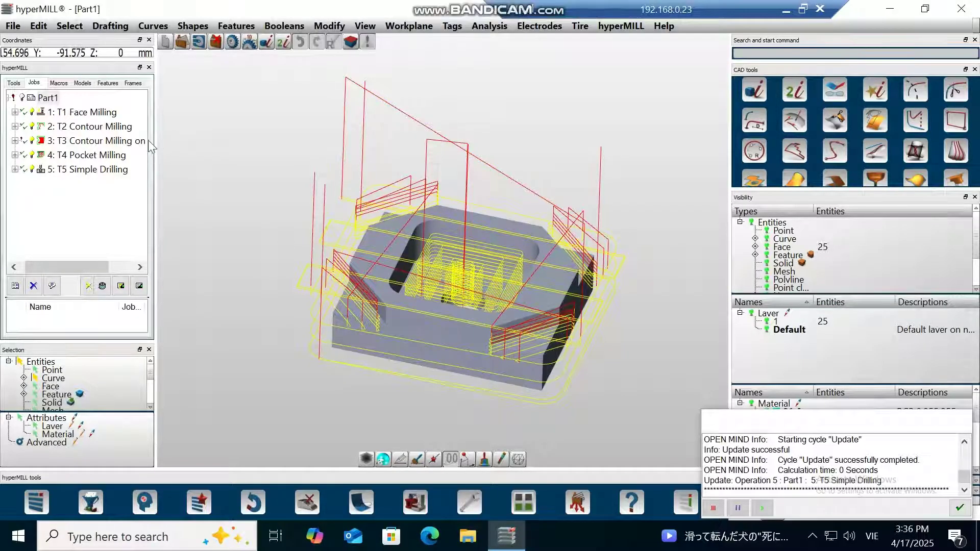
double_click(104, 141)
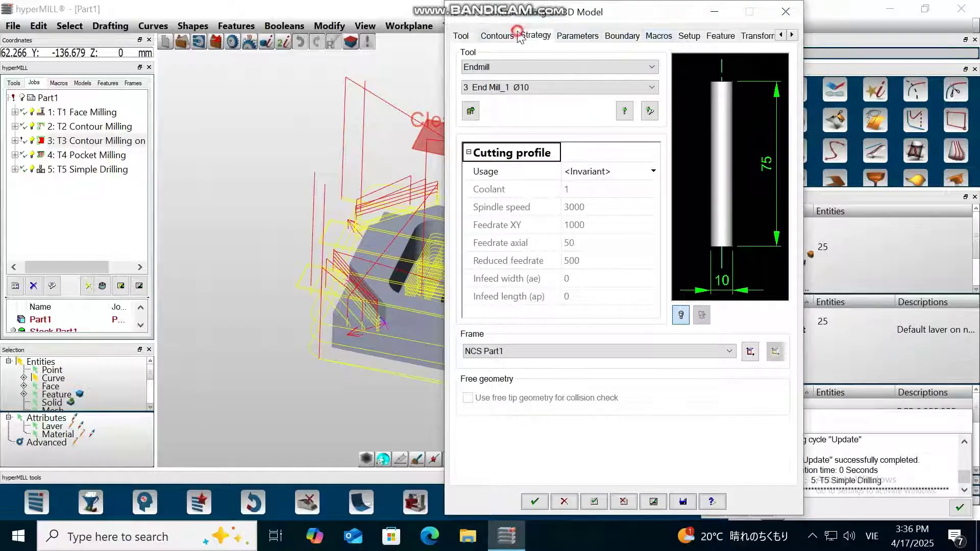
click(531, 36)
click(498, 35)
click(577, 35)
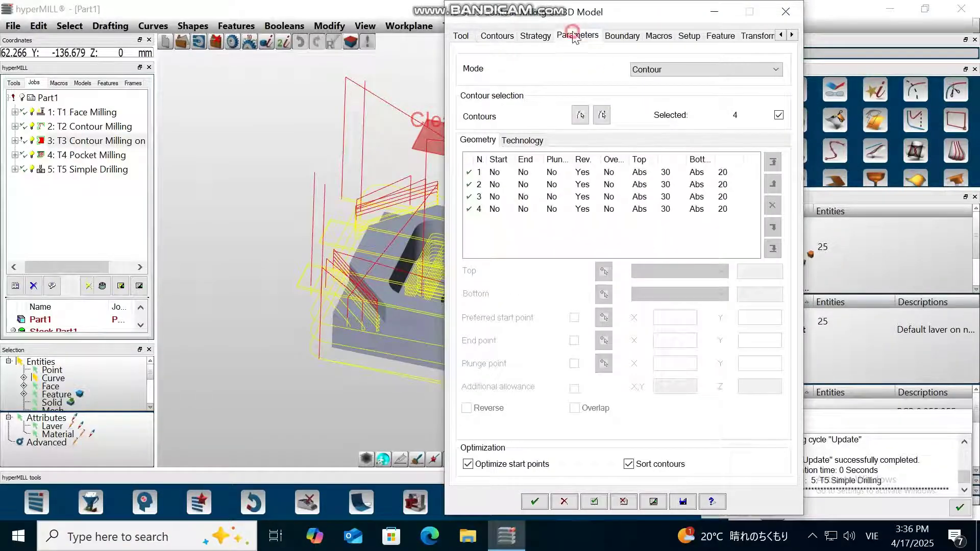
click(533, 37)
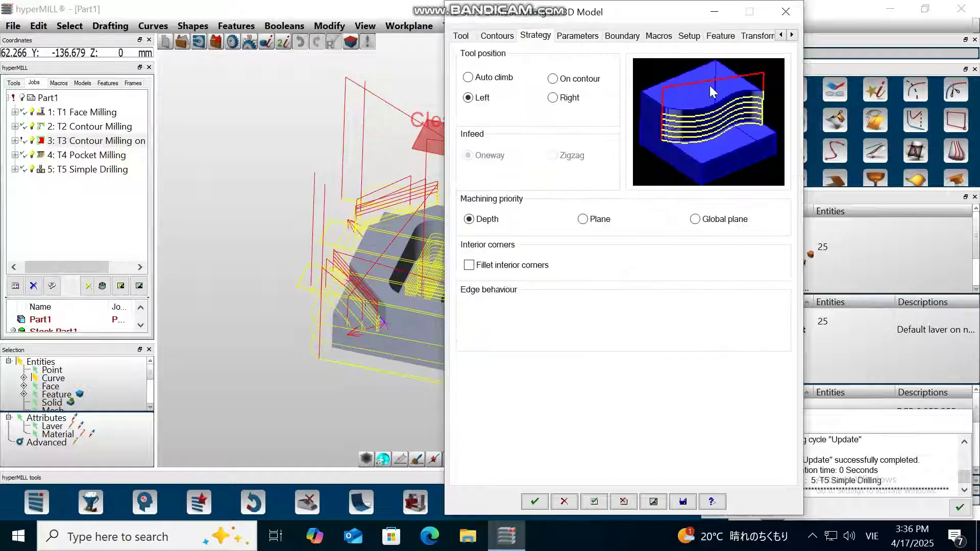
click(787, 12)
Check the T2 Contour Milling job's contours and parameters, and recalculate it, overwriting the existing part1_2.pof.
click(85, 126)
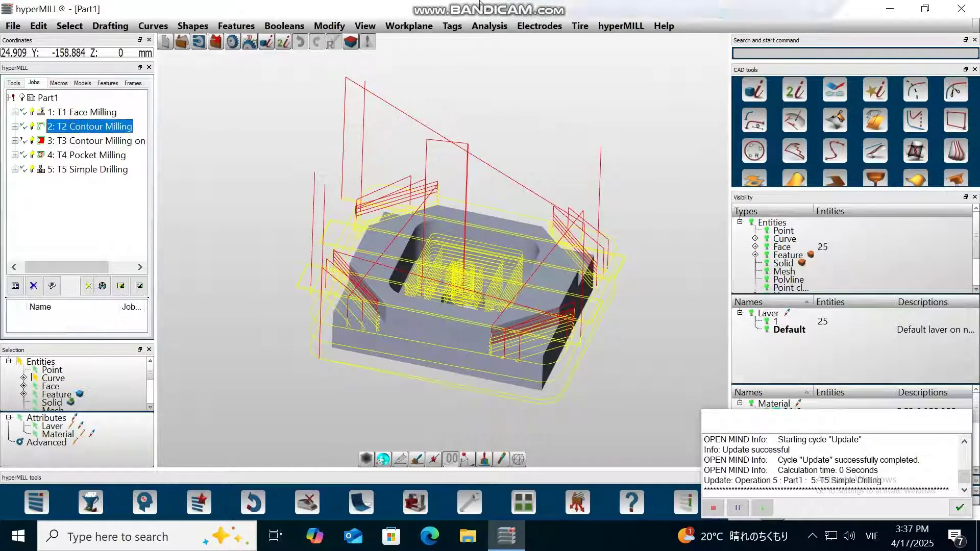
double_click(77, 127)
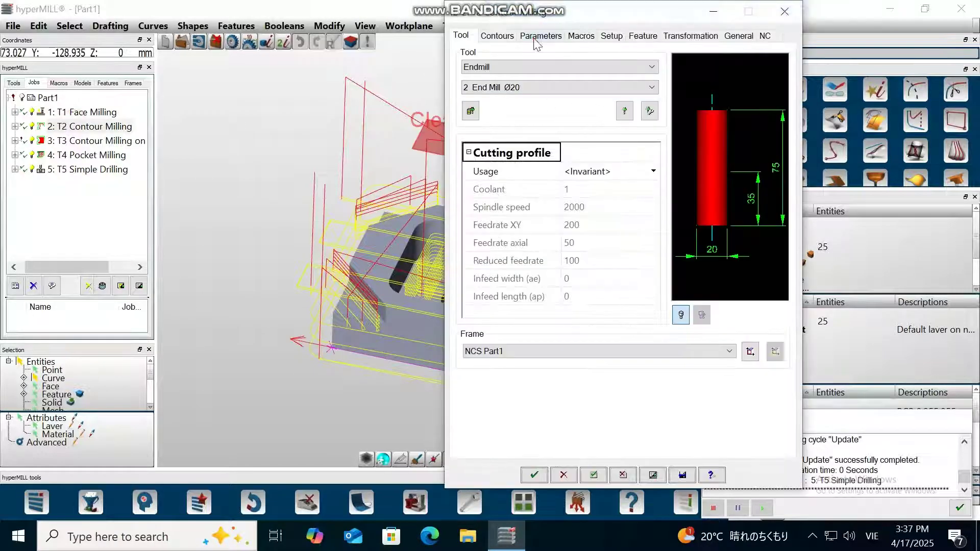
click(508, 36)
click(541, 36)
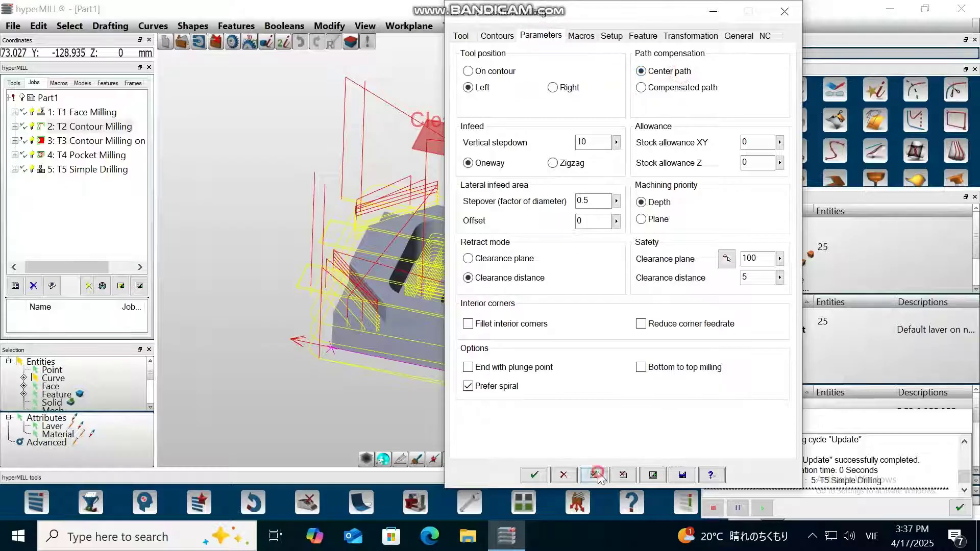
click(662, 477)
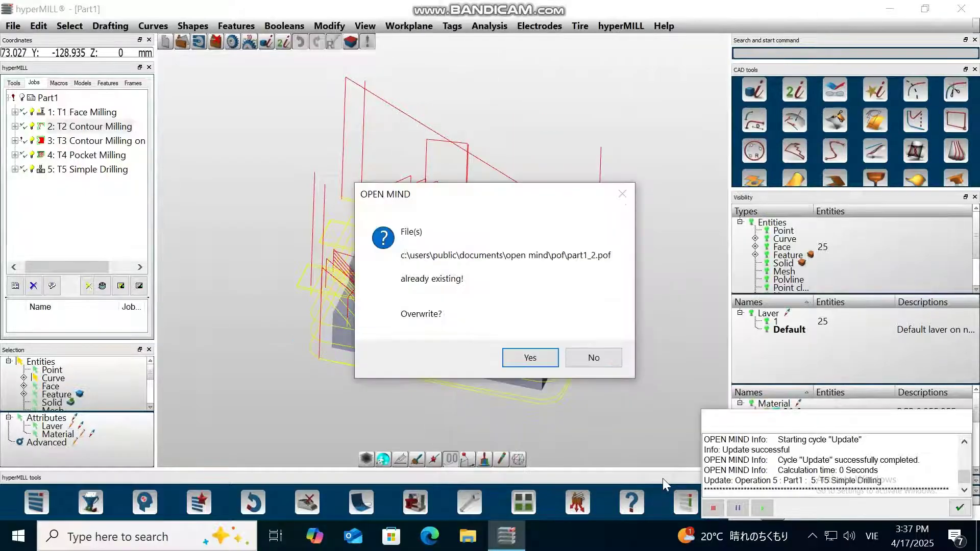
click(531, 358)
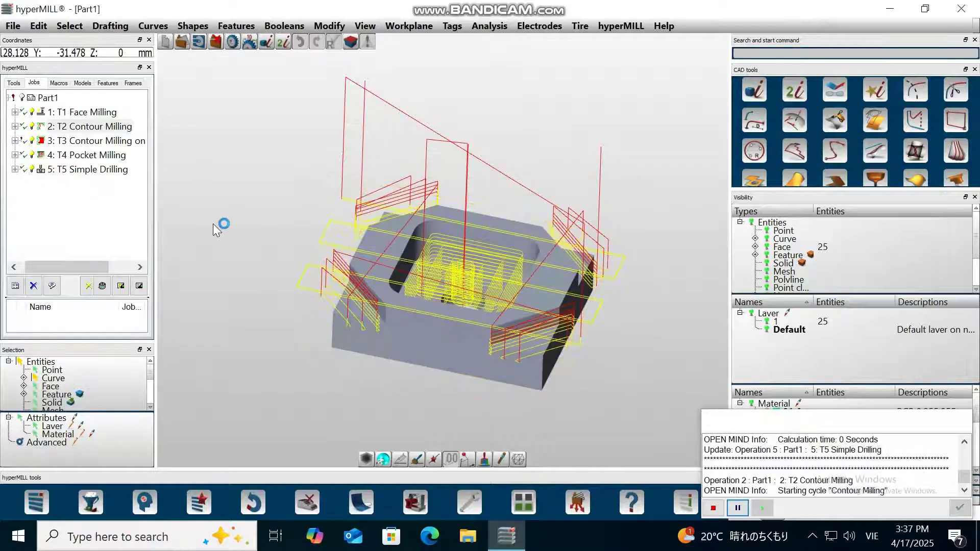
Open the internal machine simulation for the Part1 job list, and dismiss the toolpath file selection without loading a file.
click(45, 98)
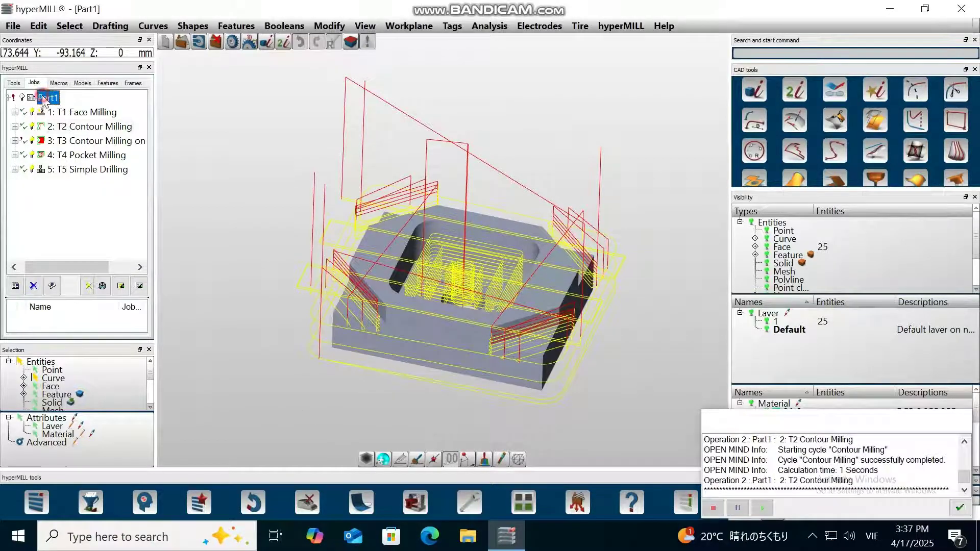
right_click(43, 97)
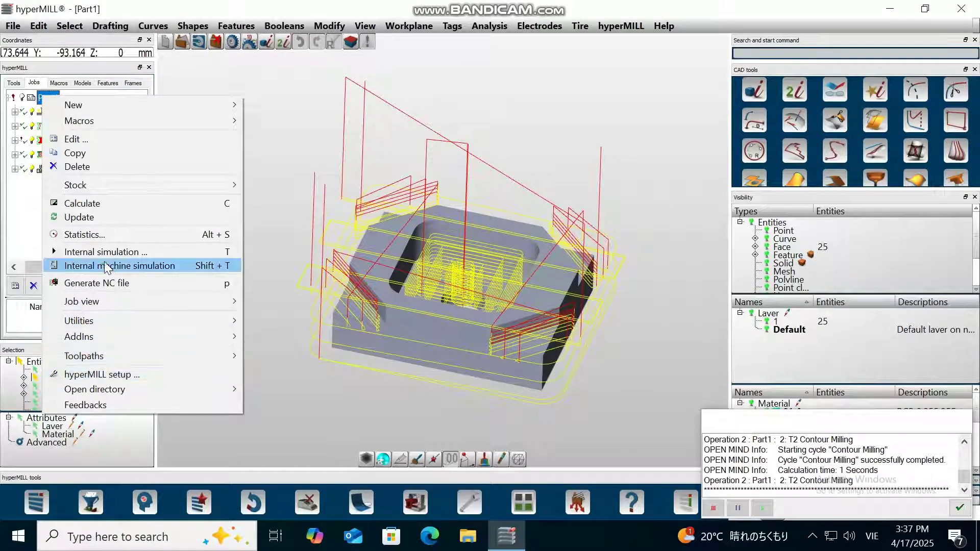
click(168, 265)
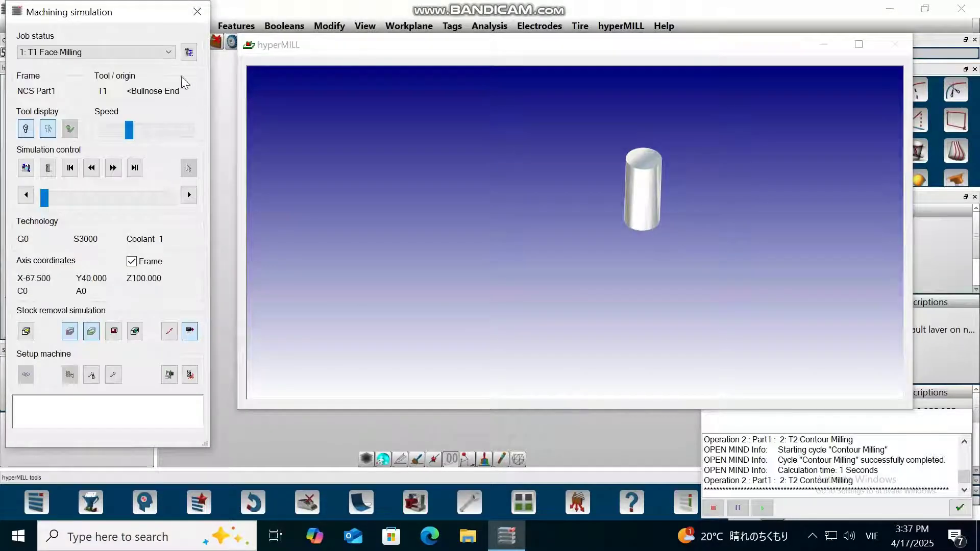
click(188, 53)
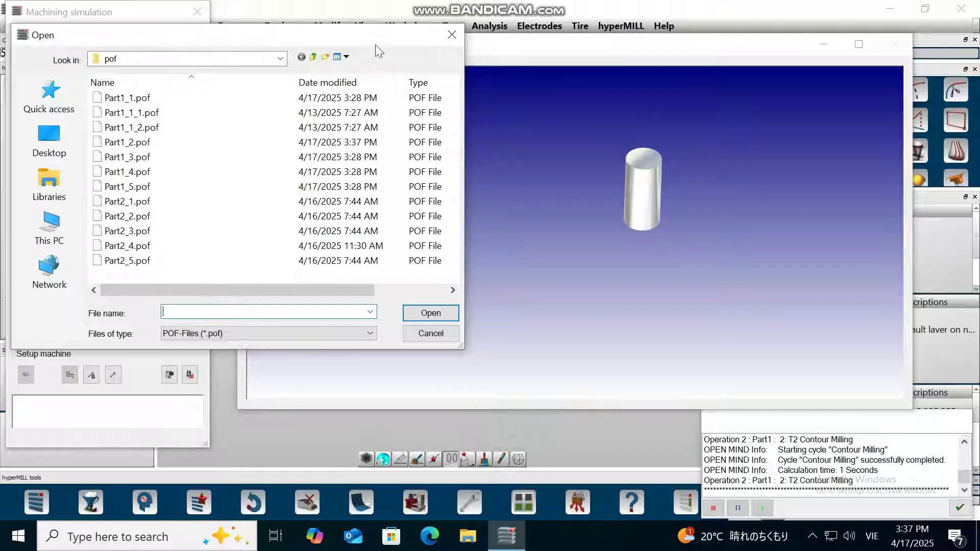
click(453, 34)
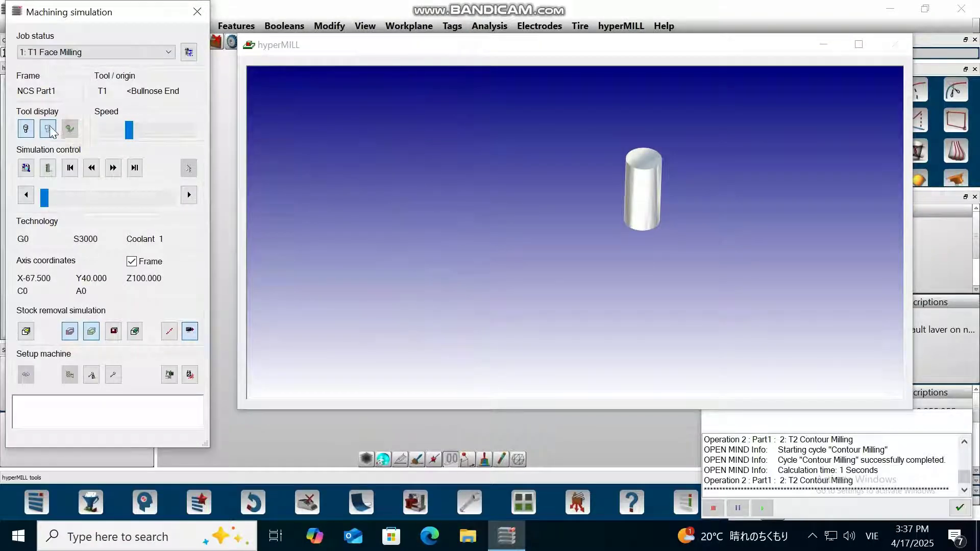
Check the stop conditions of the machining simulation and close them without changes.
click(27, 168)
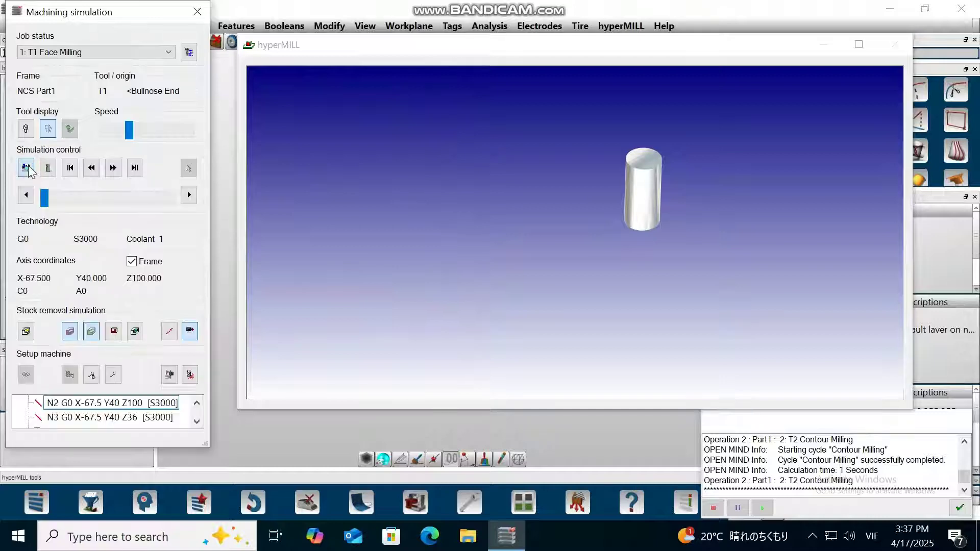
click(26, 168)
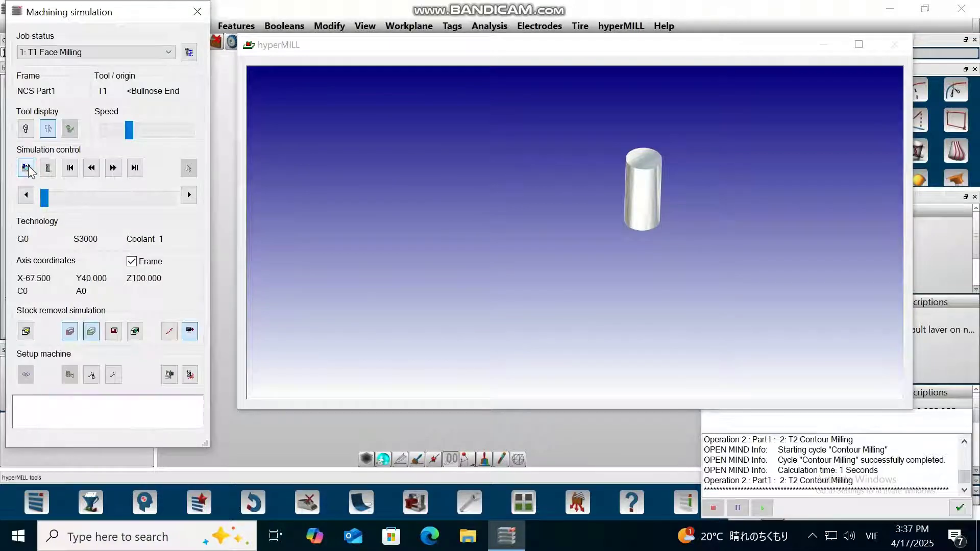
click(48, 169)
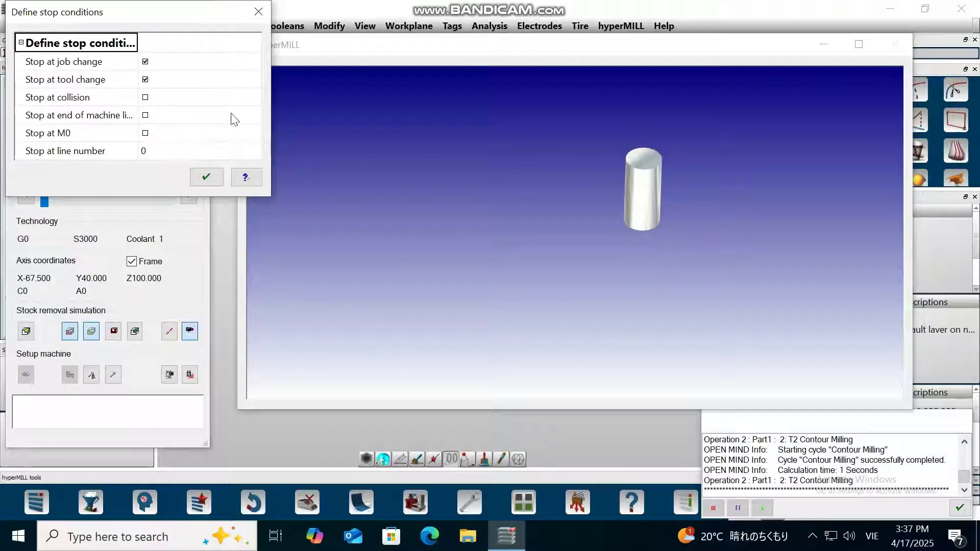
click(259, 11)
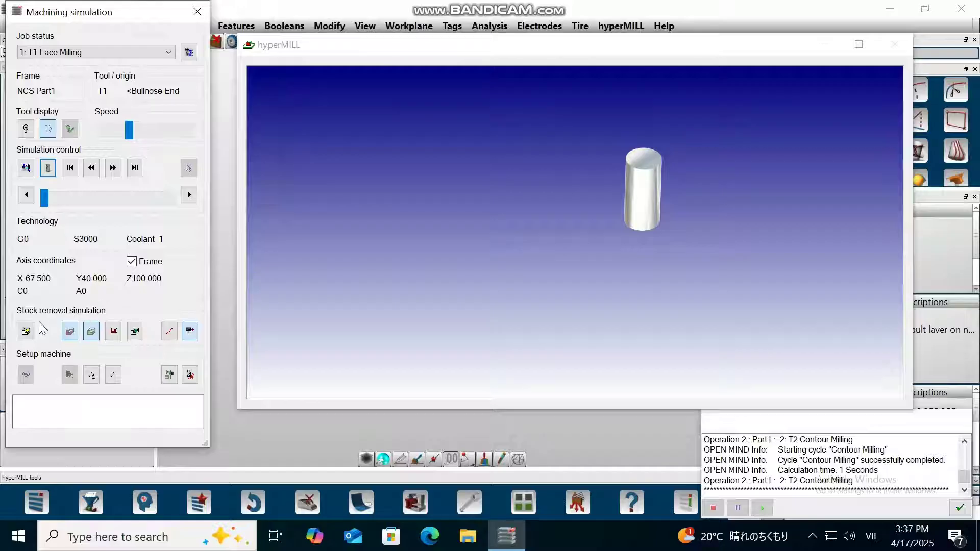
Set up the stock removal simulation with Stock Part1 as the stock, choose the milling area, and confirm the stock calculation.
click(25, 331)
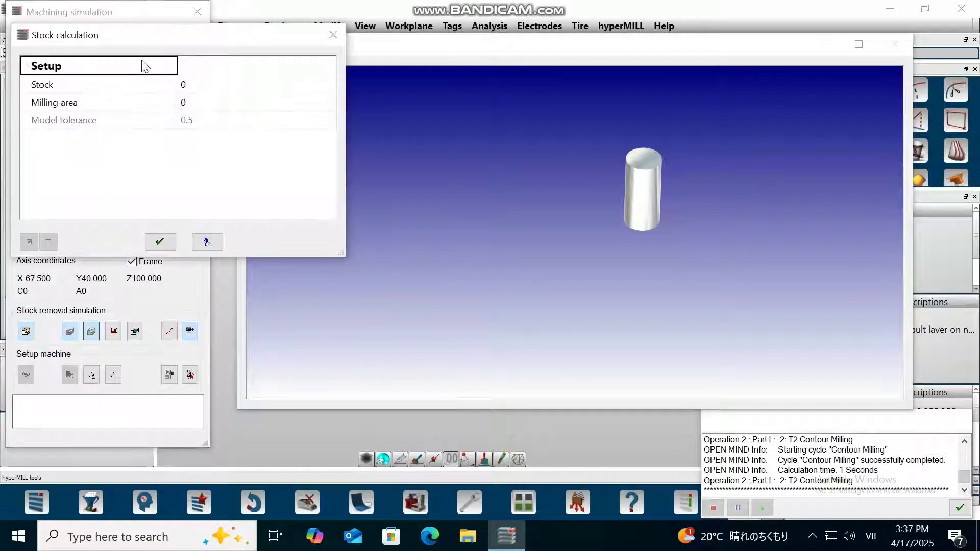
click(215, 82)
click(215, 83)
click(214, 102)
click(208, 104)
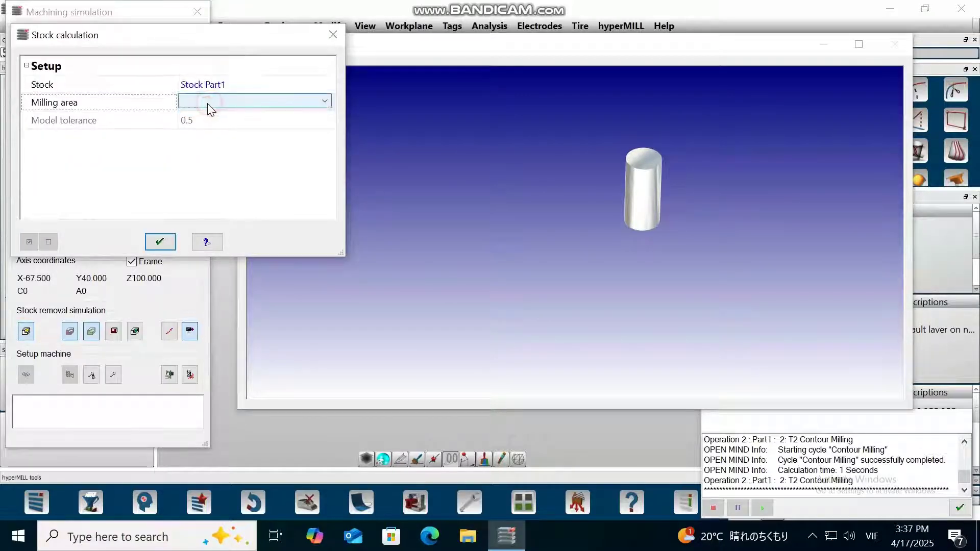
click(207, 105)
click(209, 121)
click(150, 243)
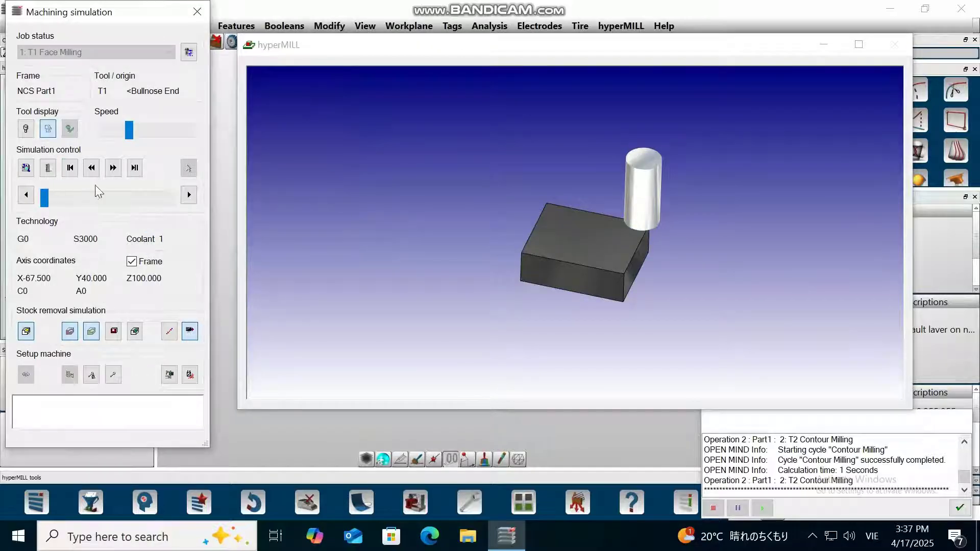
Run the stock removal simulation from T1 Face Milling through T2 into T3 Contour Milling on 3D Model, and close the simulation.
click(112, 168)
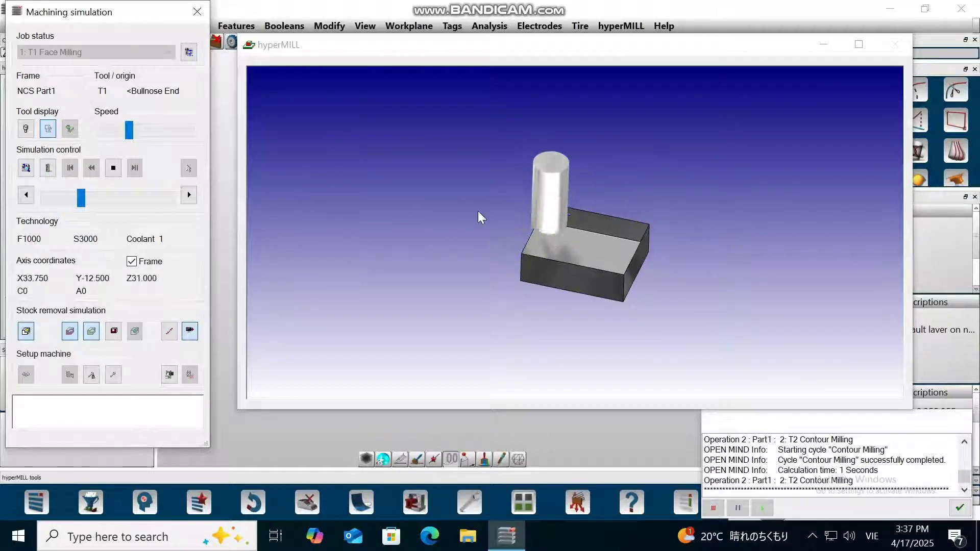
scroll(697, 264, up, 3)
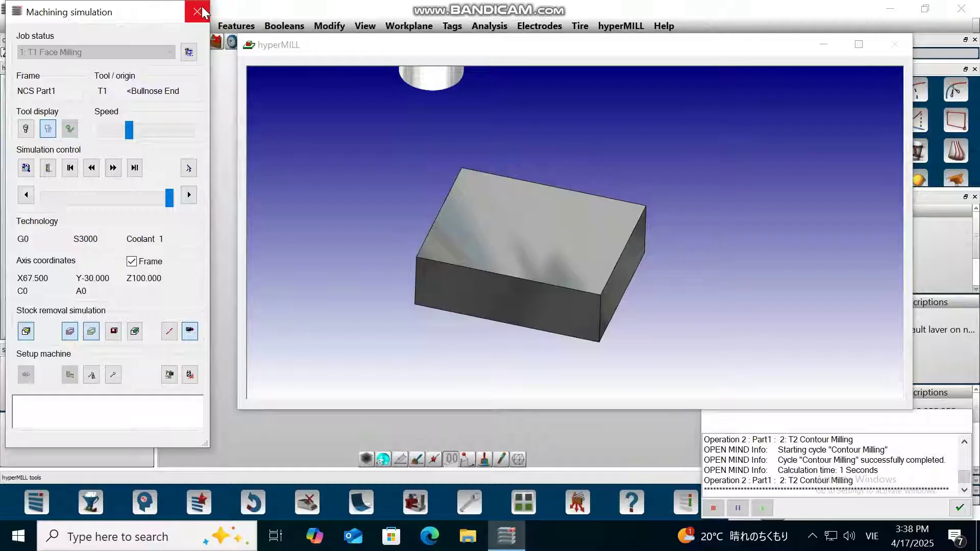
click(117, 168)
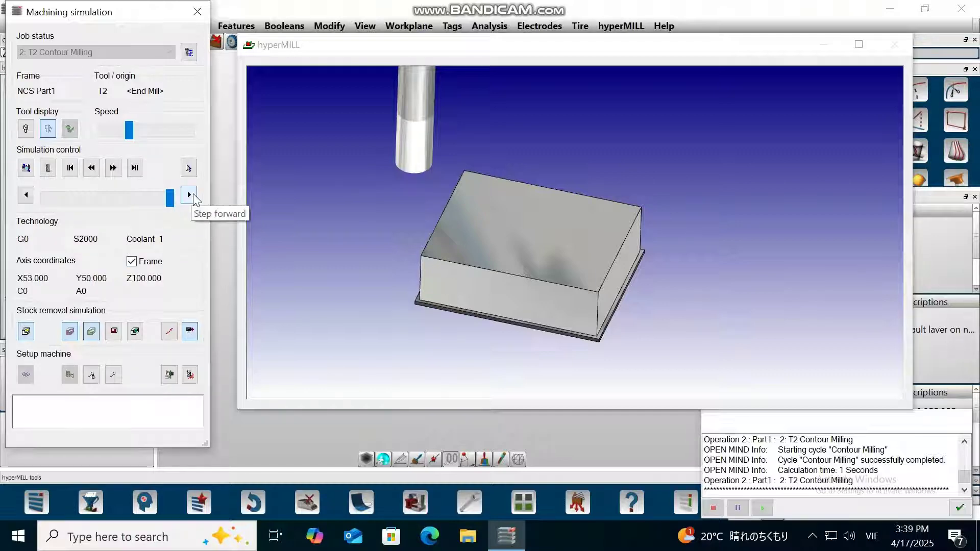
click(120, 173)
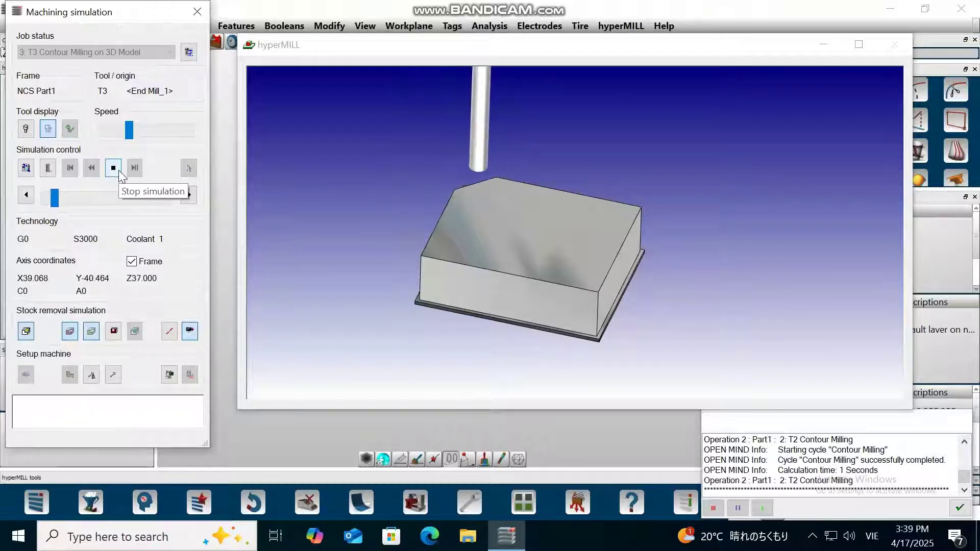
click(263, 193)
mouse_move(300, 218)
right_down()
mouse_move(317, 223)
mouse_move(289, 213)
right_up()
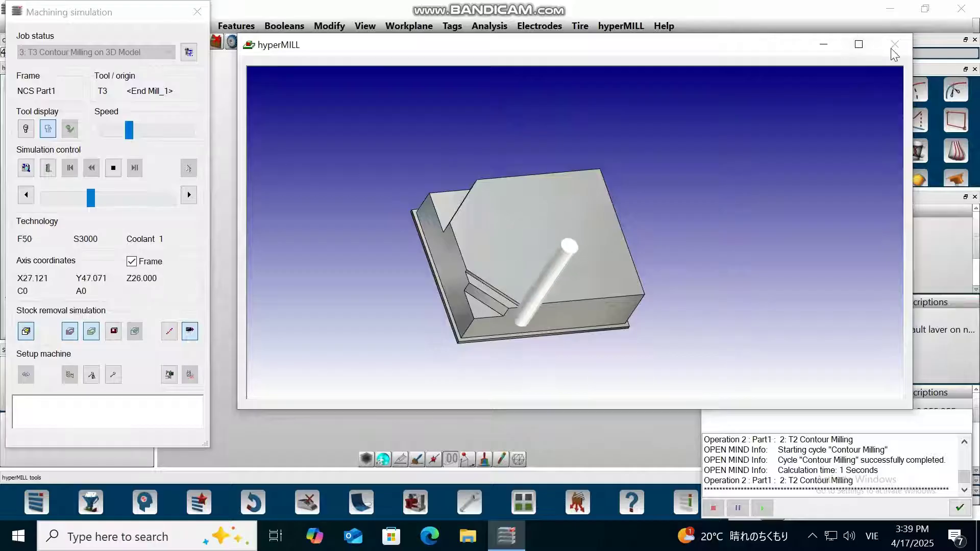
click(197, 12)
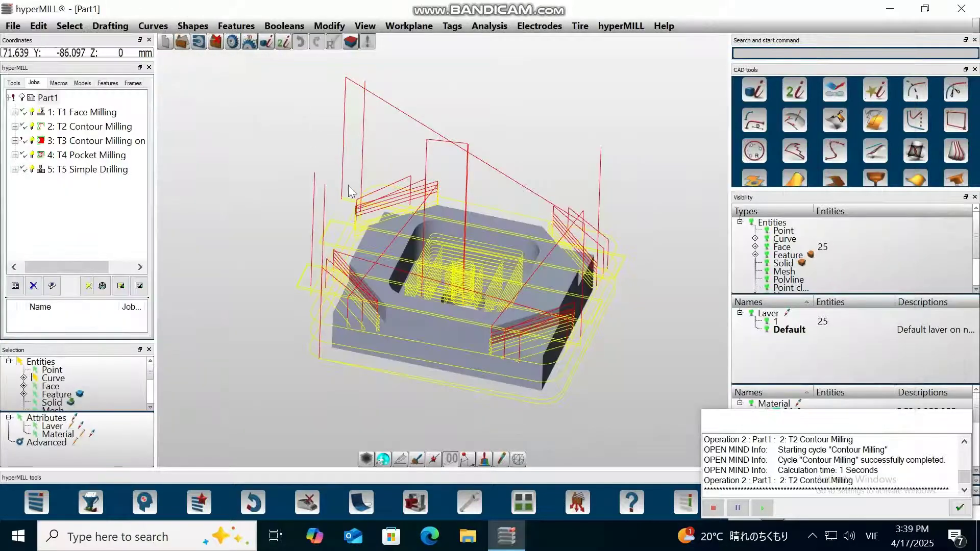
Review the contours, parameters, macros, setup and feature settings of the T2 Contour Milling job, and close it without changes.
scroll(358, 314, down, 2)
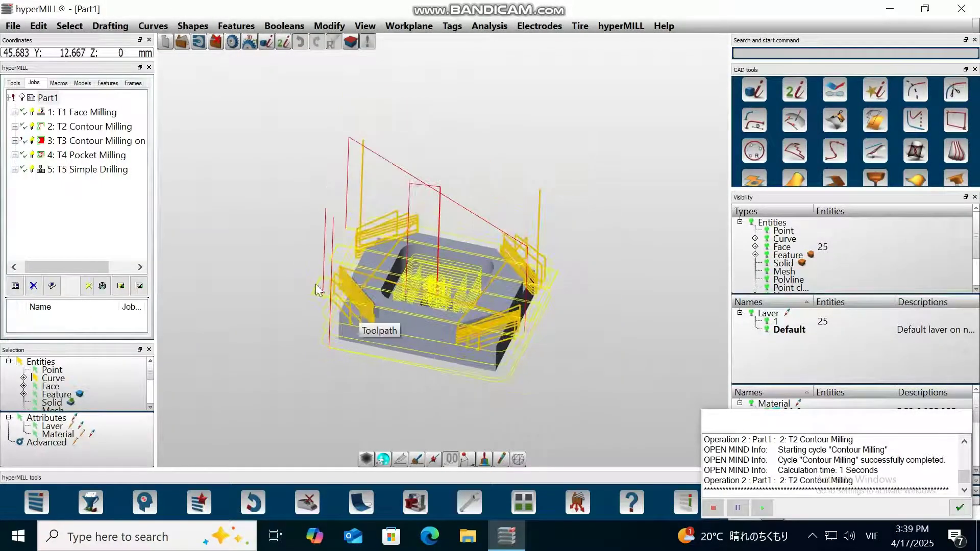
double_click(102, 127)
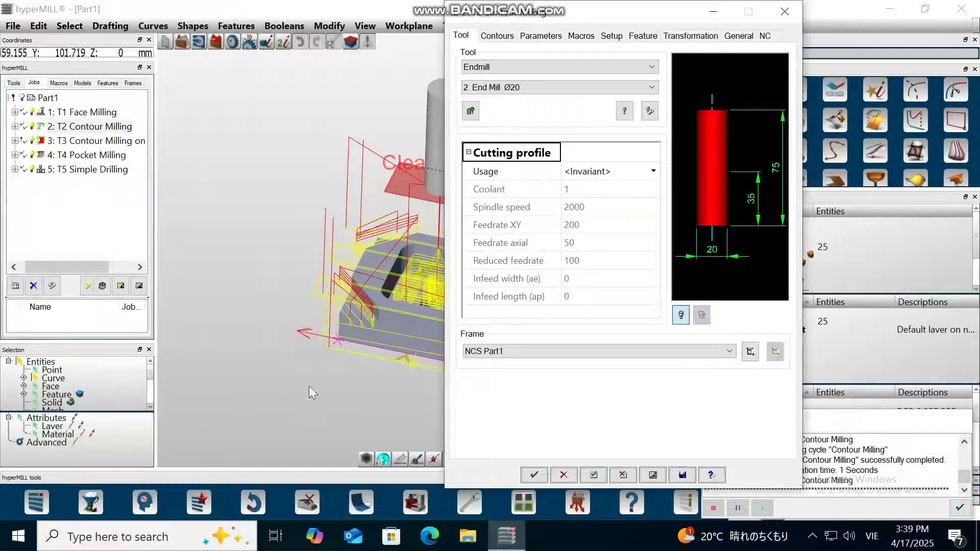
click(497, 35)
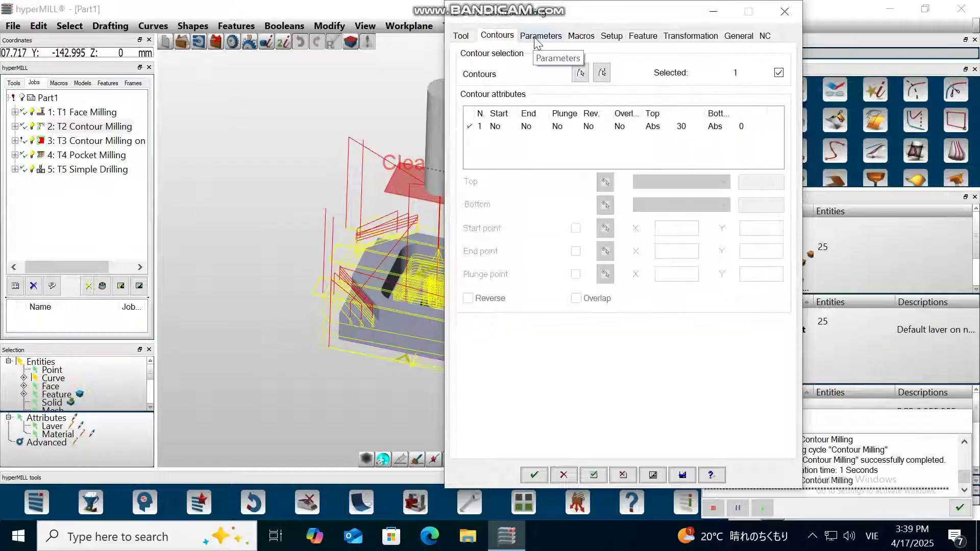
click(539, 35)
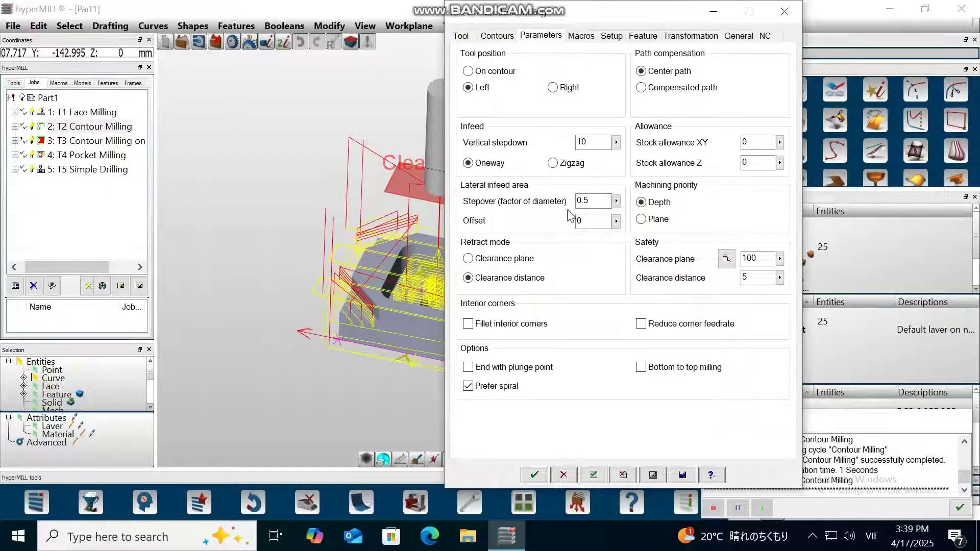
click(594, 220)
click(581, 36)
click(612, 36)
click(633, 38)
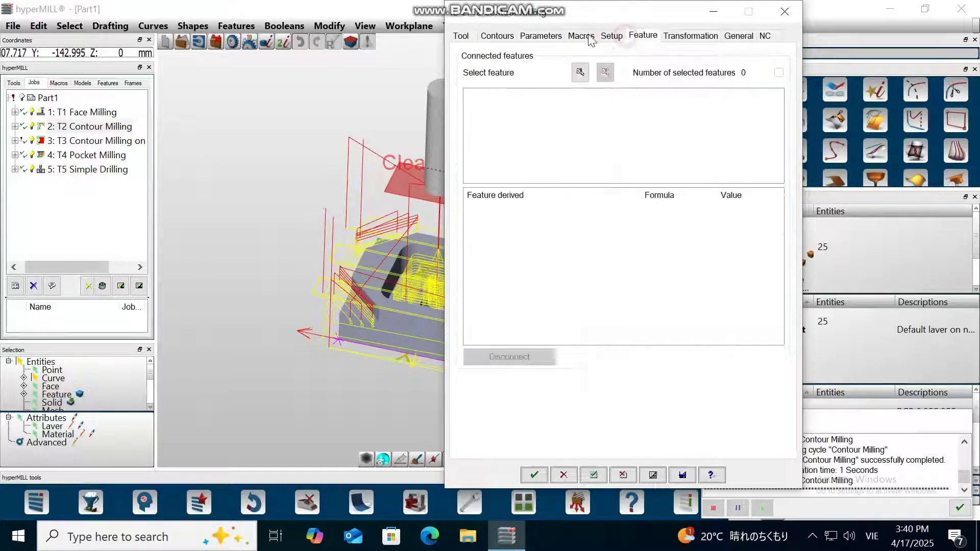
click(542, 35)
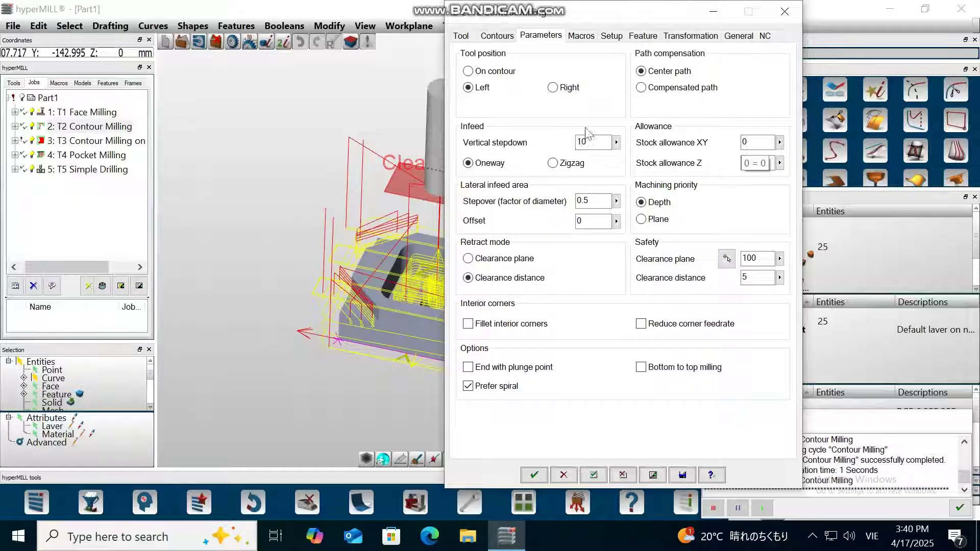
click(784, 11)
Set the path compensation of the T3 Contour Milling on 3D Model job to Center path.
click(77, 141)
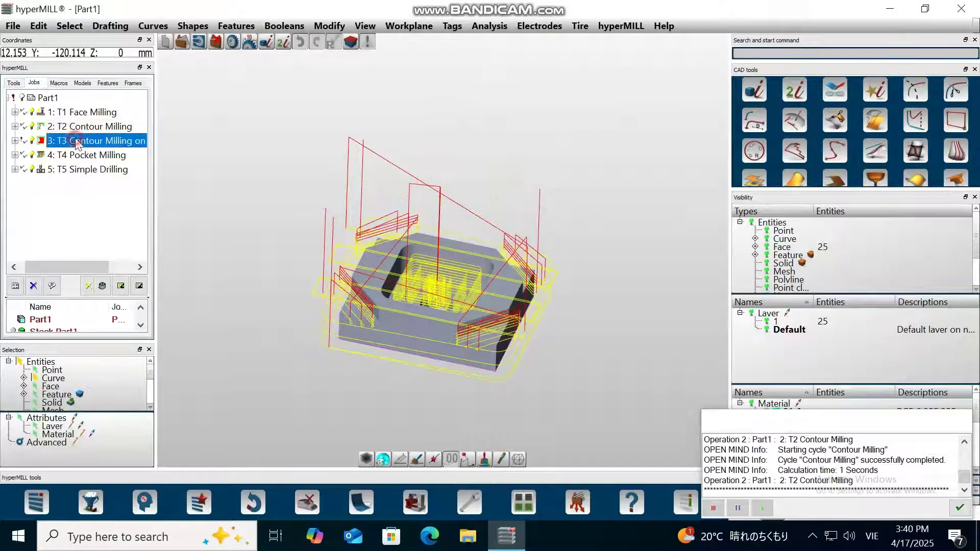
double_click(77, 141)
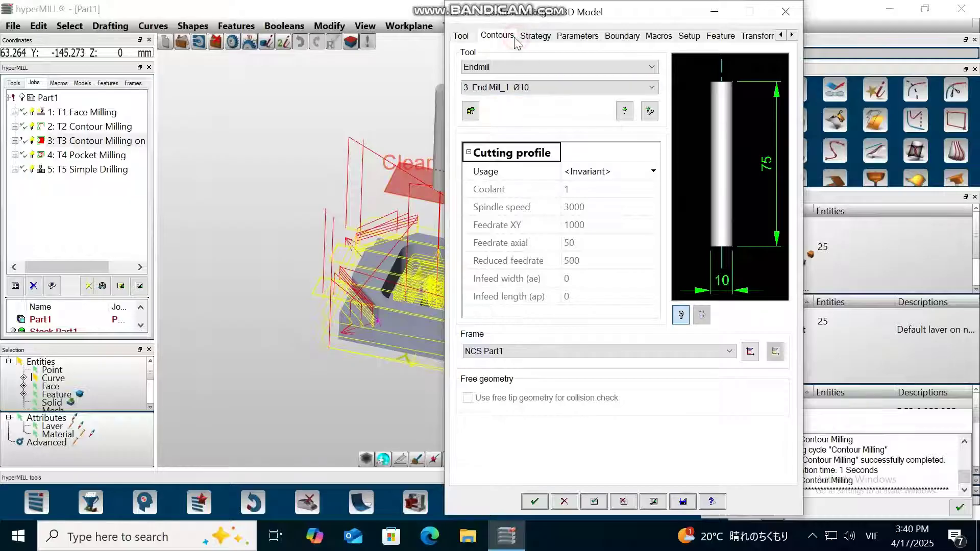
click(513, 40)
click(531, 37)
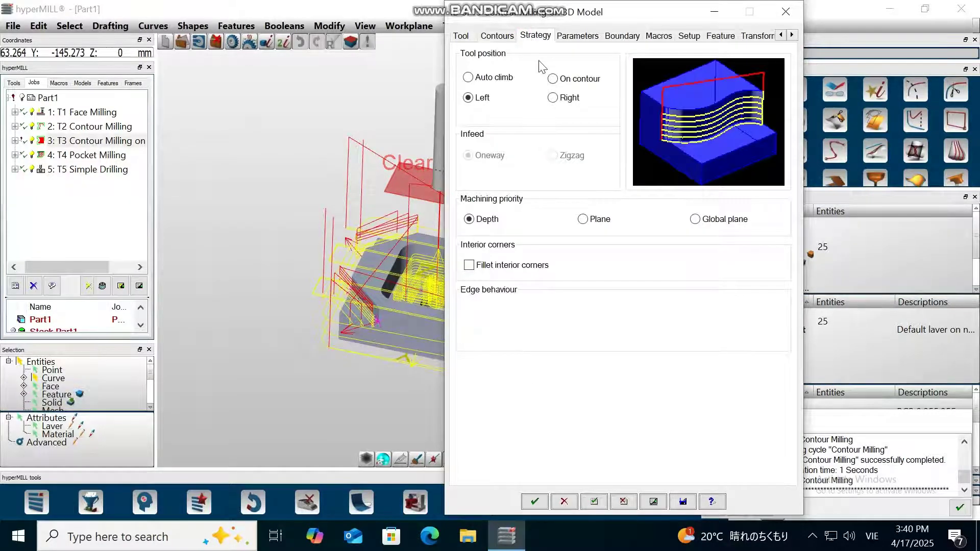
click(567, 37)
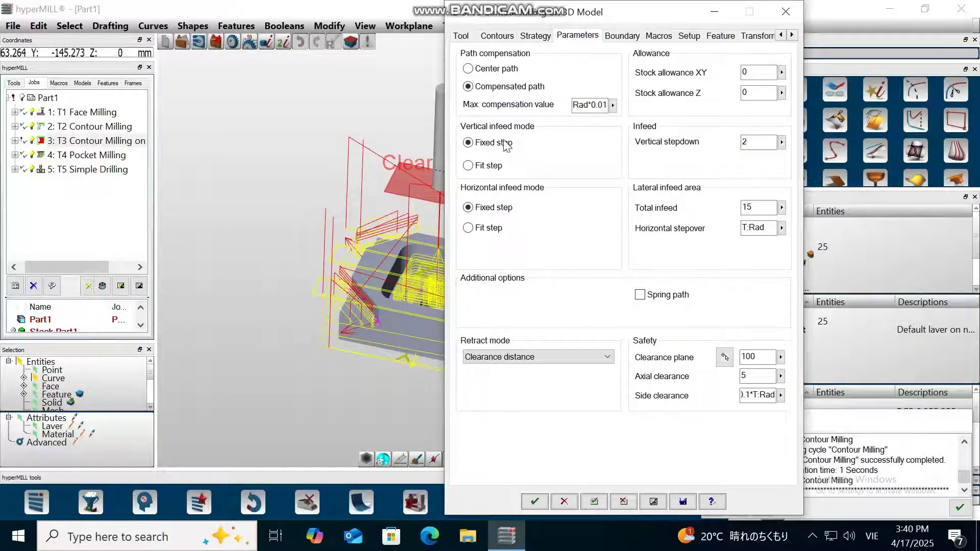
click(756, 142)
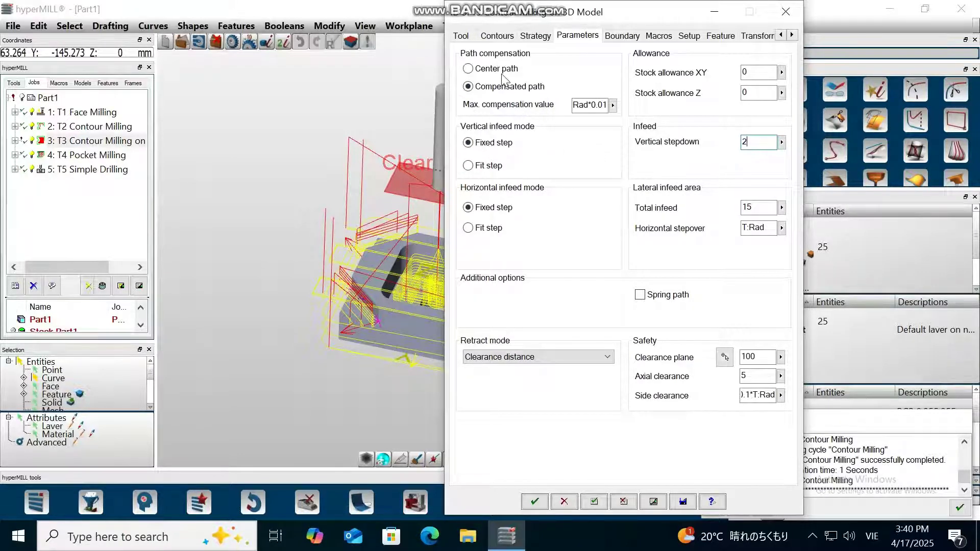
click(485, 72)
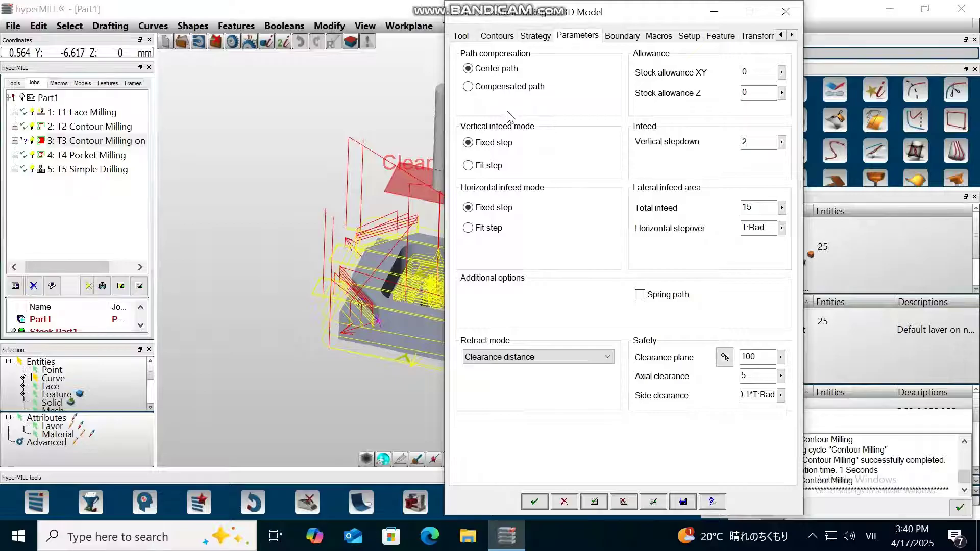
Recalculate the T3 job, overwriting the existing part1_3.pof.
mouse_move(827, 6)
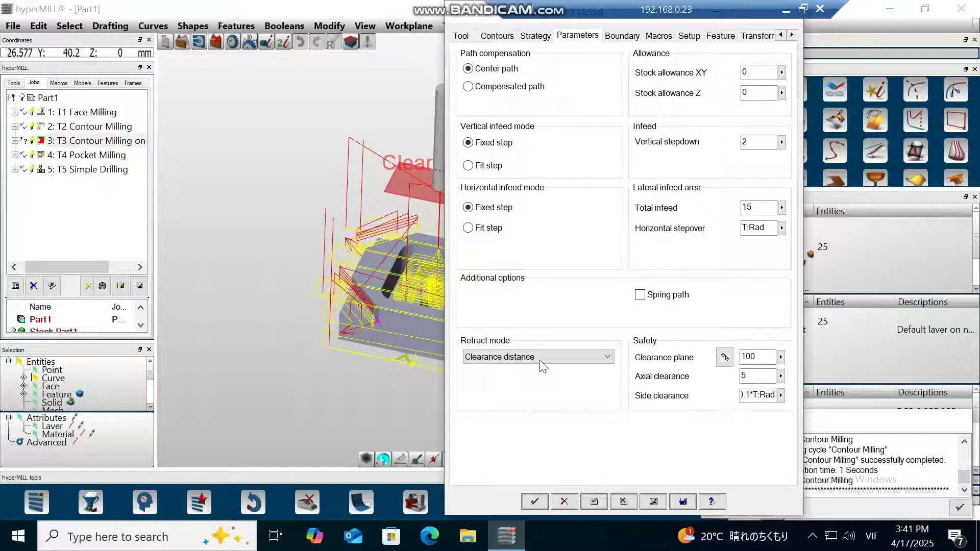
click(648, 502)
click(453, 368)
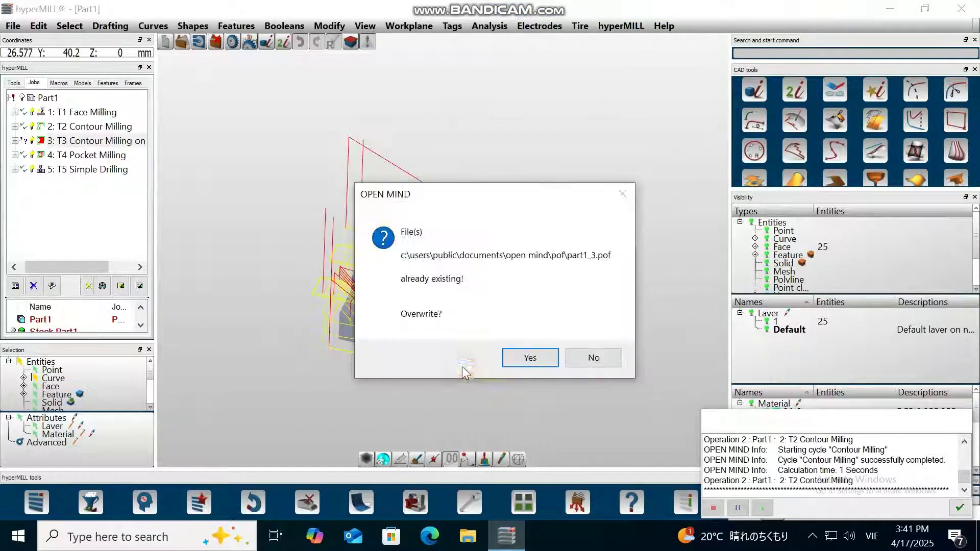
click(541, 364)
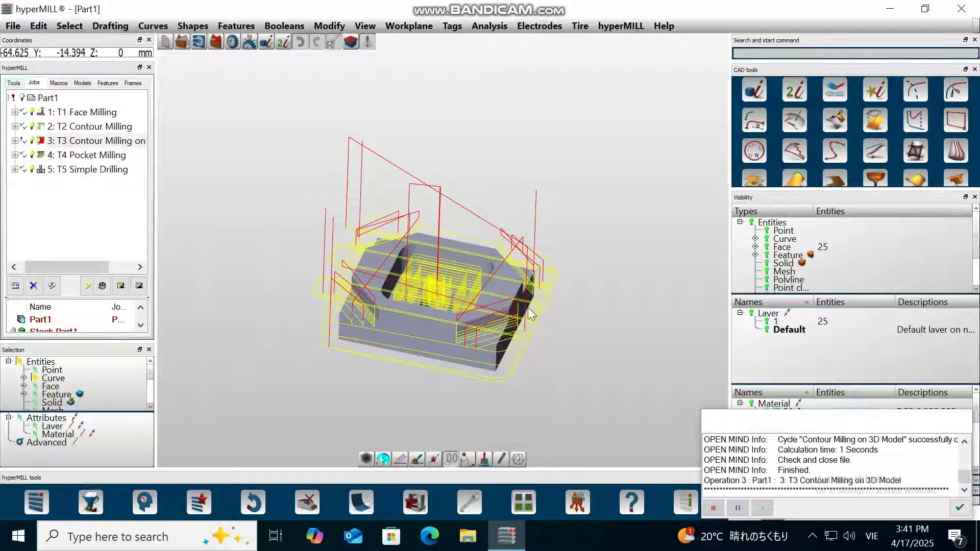
Send the Part1 job list to VERICUT, overwriting Part1.nc with all its dependent files and the existing VERICUT project.
right_click(49, 97)
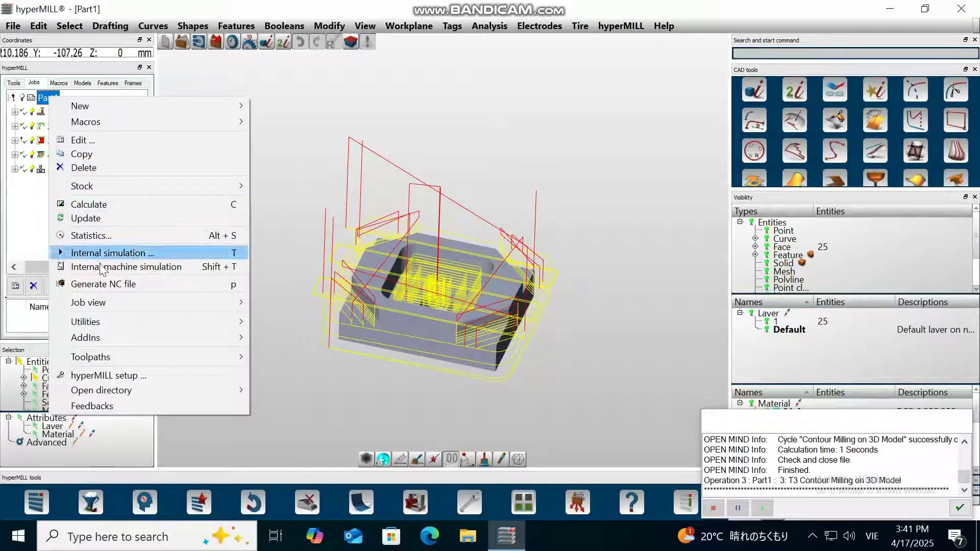
mouse_move(186, 320)
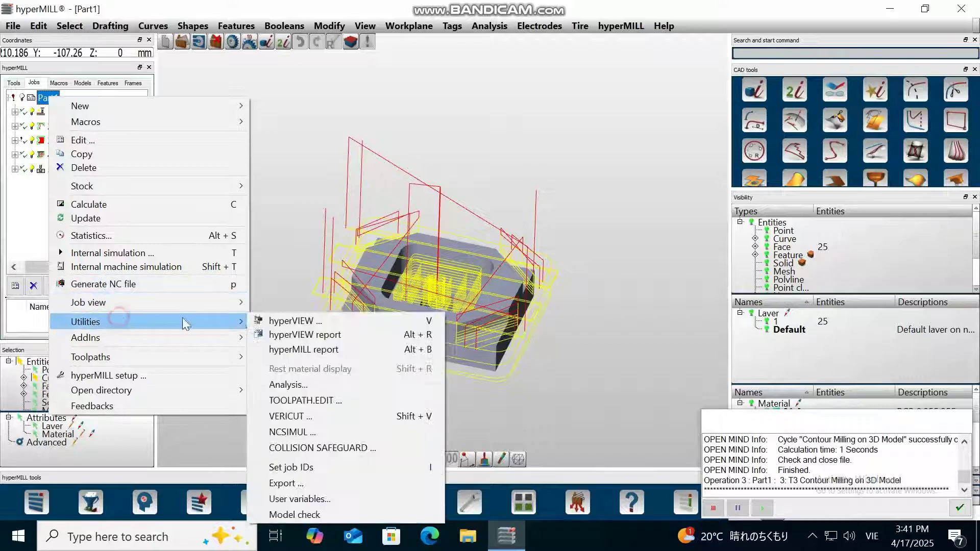
click(288, 416)
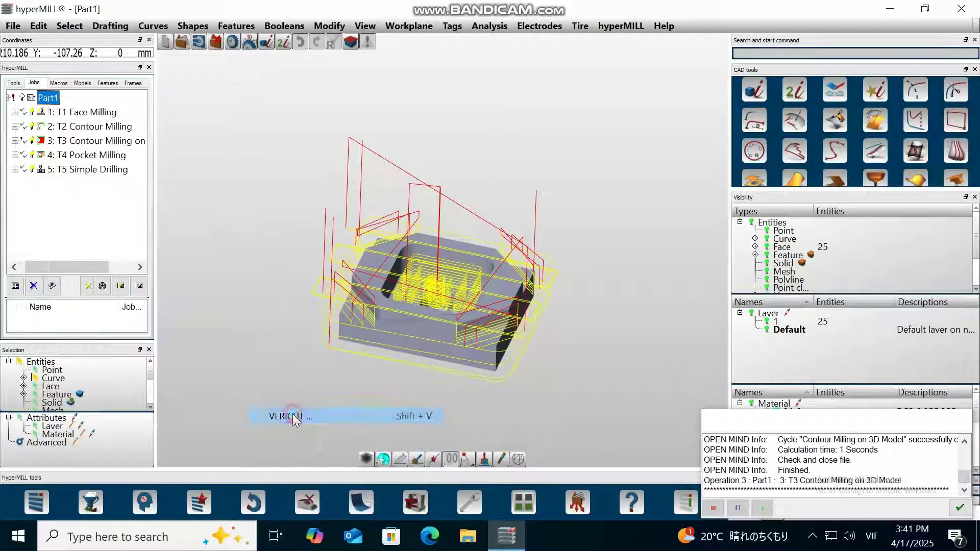
click(485, 289)
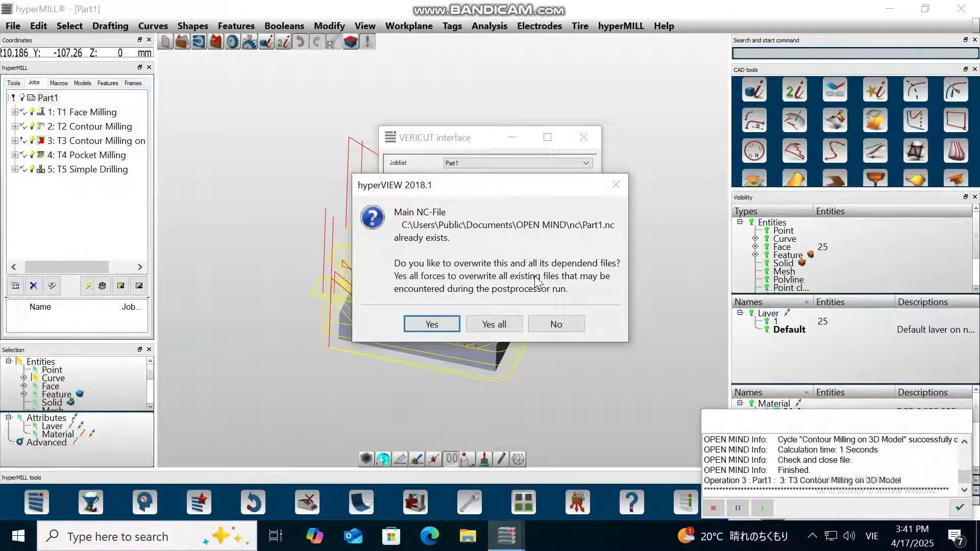
click(508, 325)
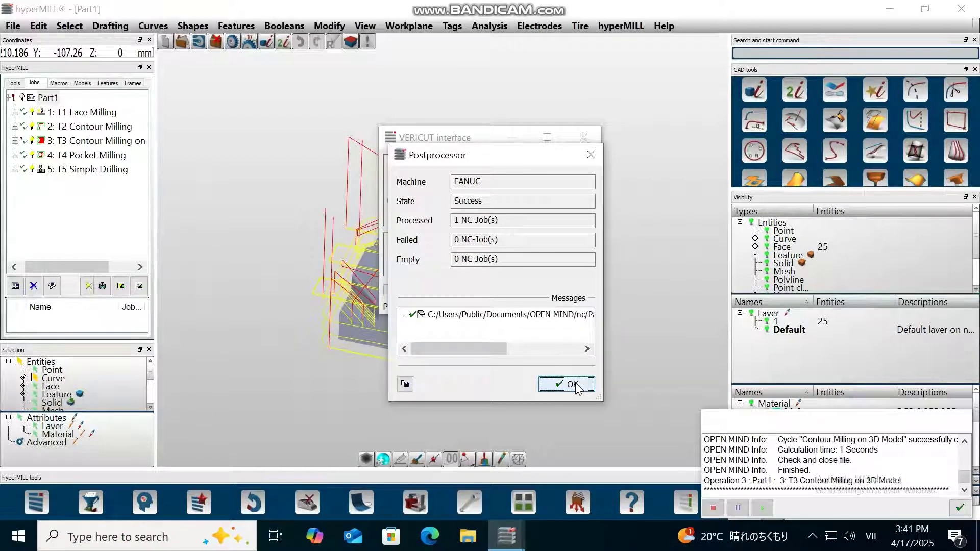
click(576, 385)
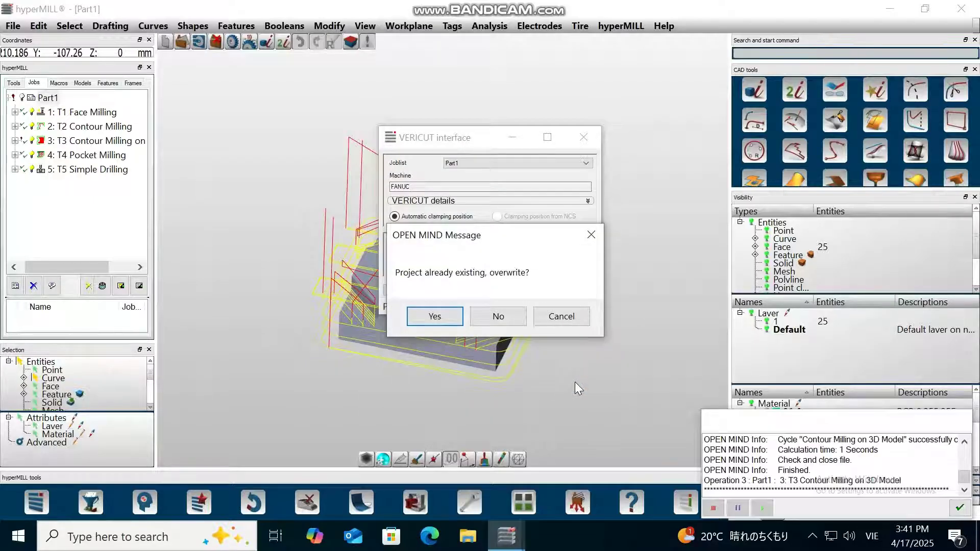
click(448, 316)
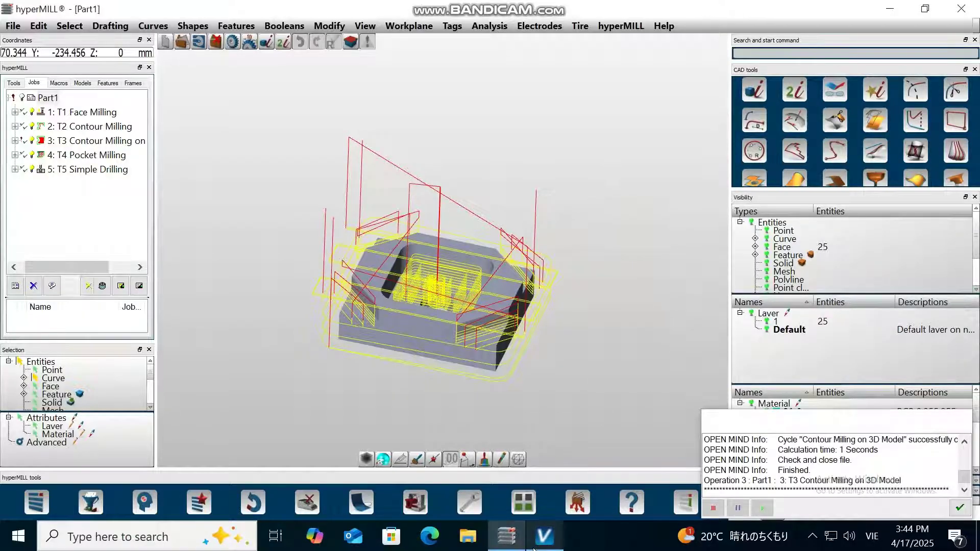
Switch to VERICUT and open the Program Zero offset's settings, widening the project tree to show them in full.
click(890, 9)
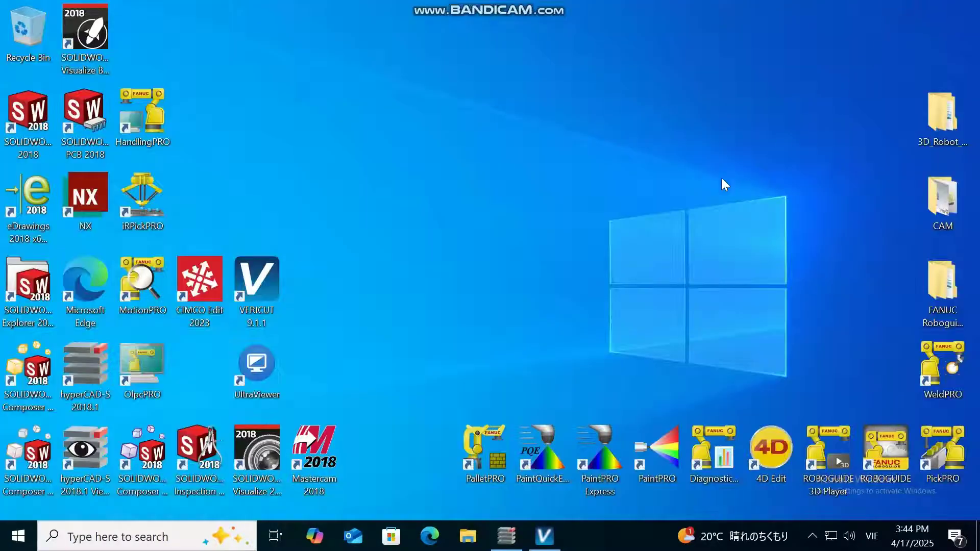
click(545, 537)
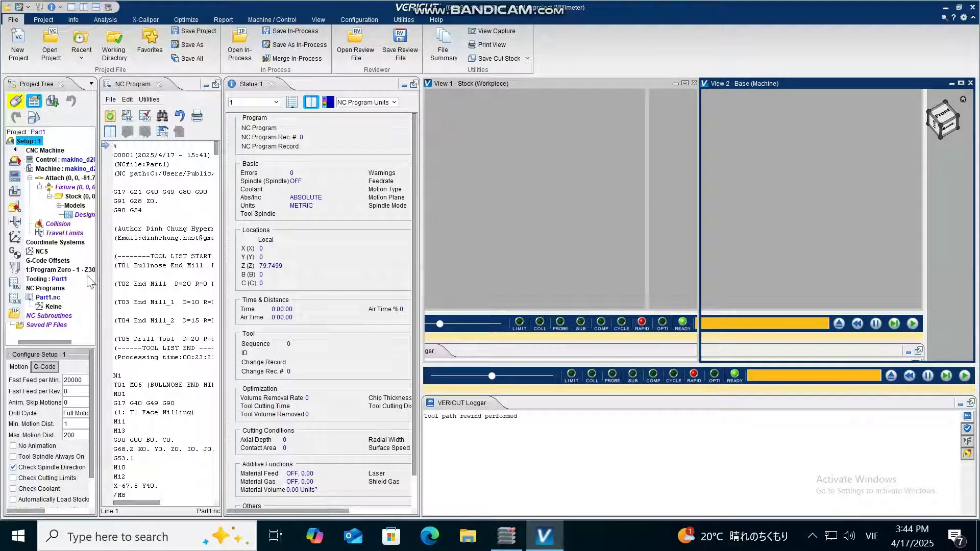
click(51, 262)
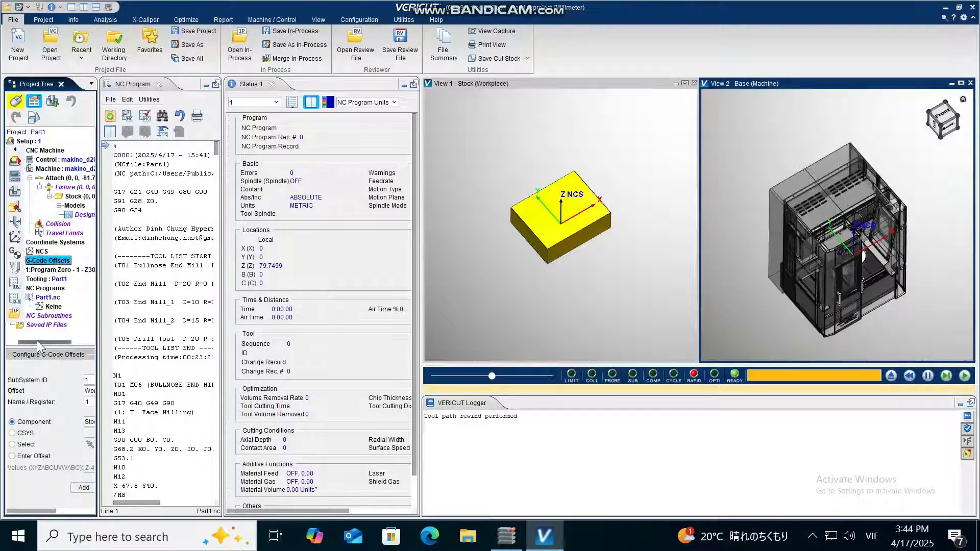
click(11, 342)
click(69, 269)
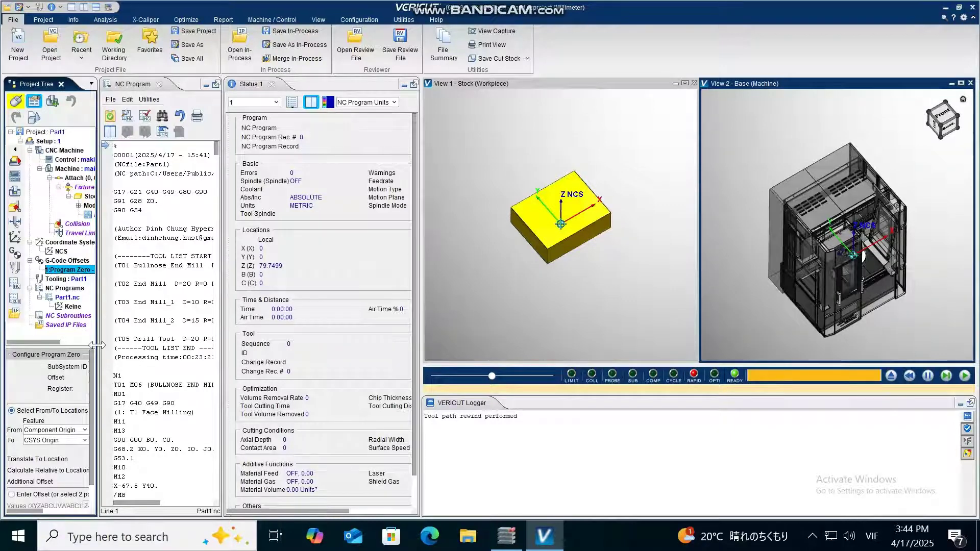
drag(97, 343, 169, 341)
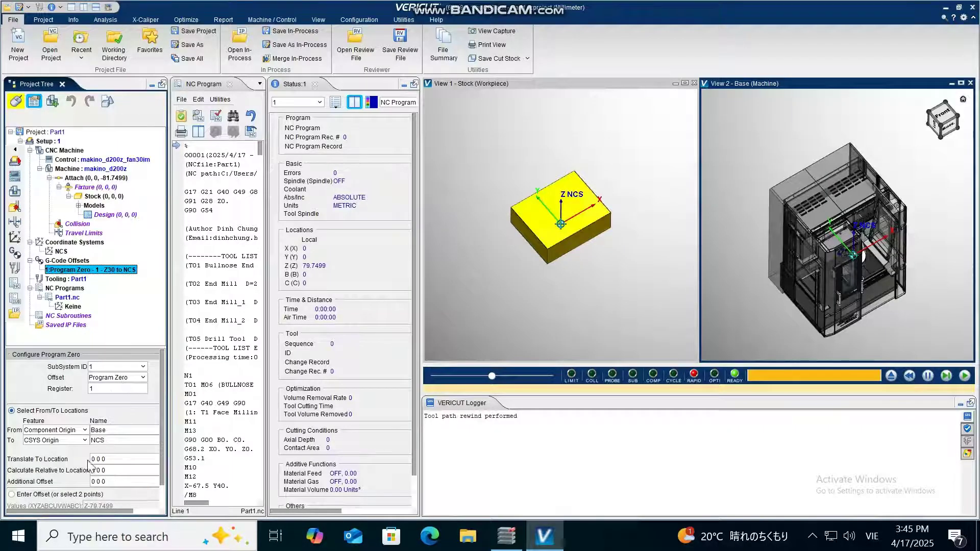
scroll(105, 488, down, 2)
Add a Work Offsets entry to the G-code offsets with register 54, referenced to the NCS coordinate system.
click(97, 506)
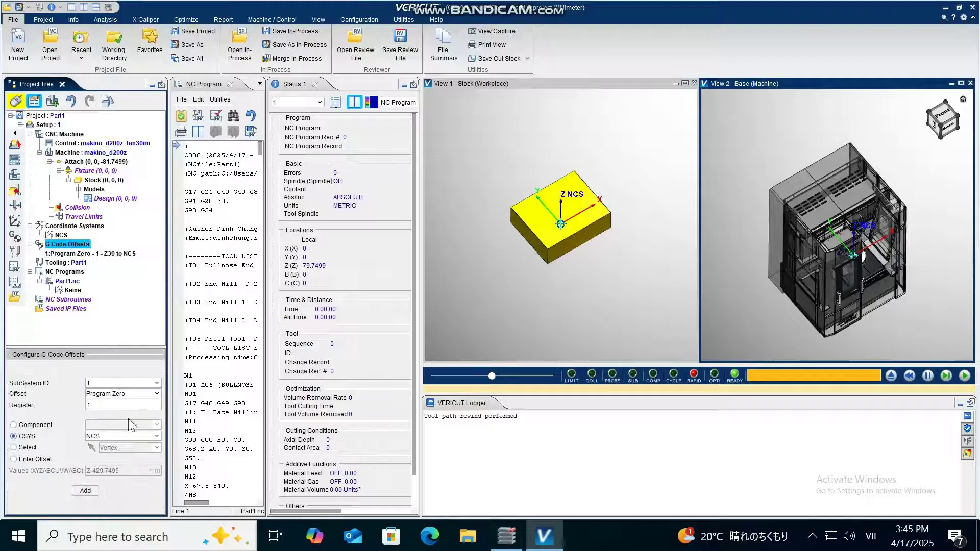
click(122, 393)
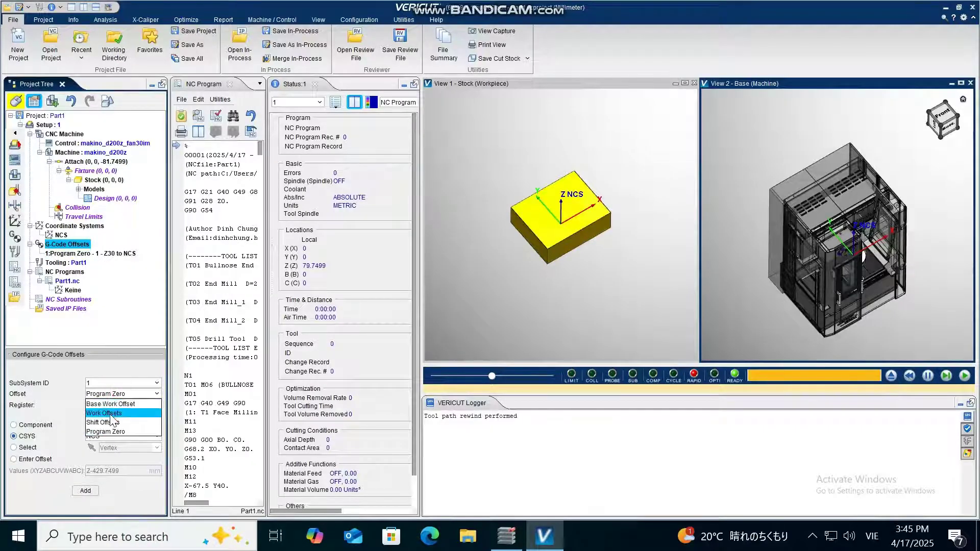
click(115, 418)
double_click(114, 405)
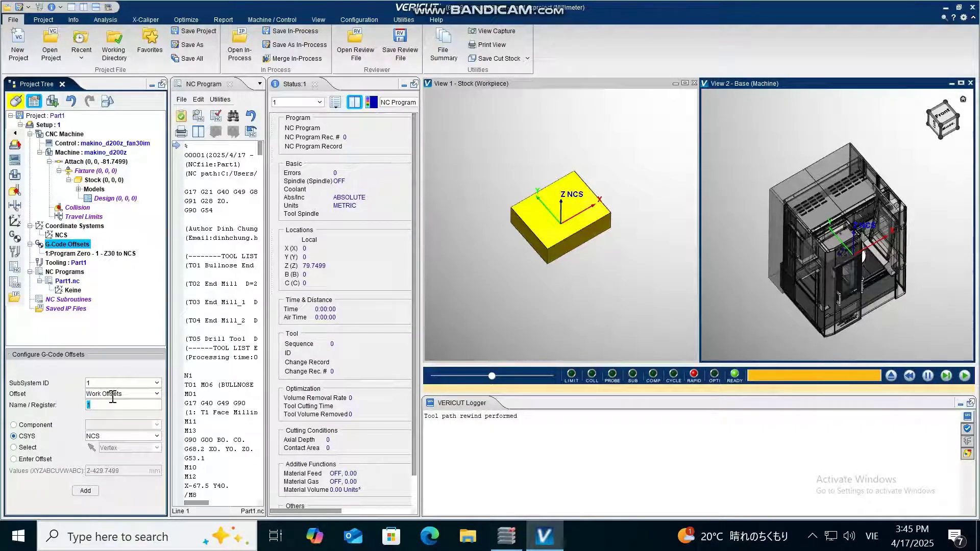
text(54)
key(Tab)
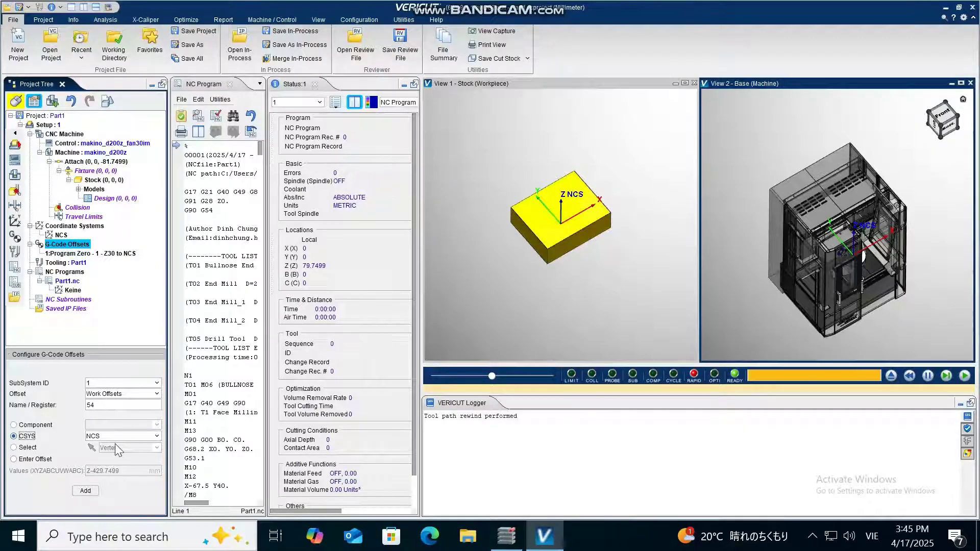
click(85, 493)
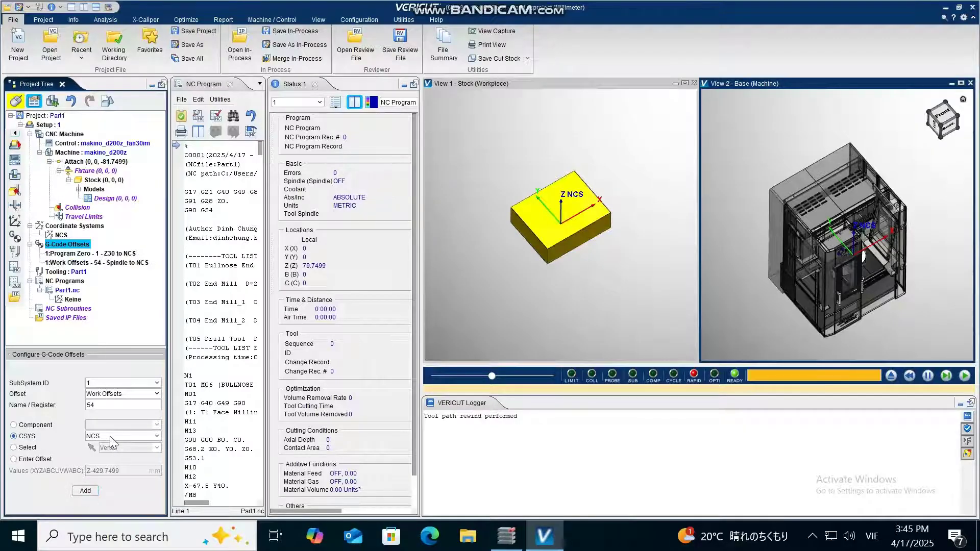
Set work offset 54 to run from the Tool component origin, with a translate-to location of 0 0 79.75.
click(116, 265)
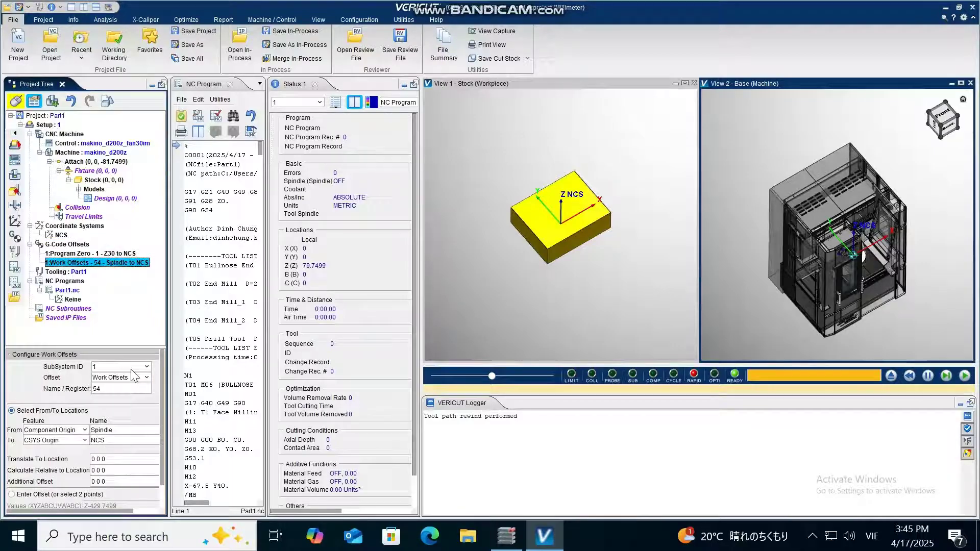
click(122, 430)
click(120, 450)
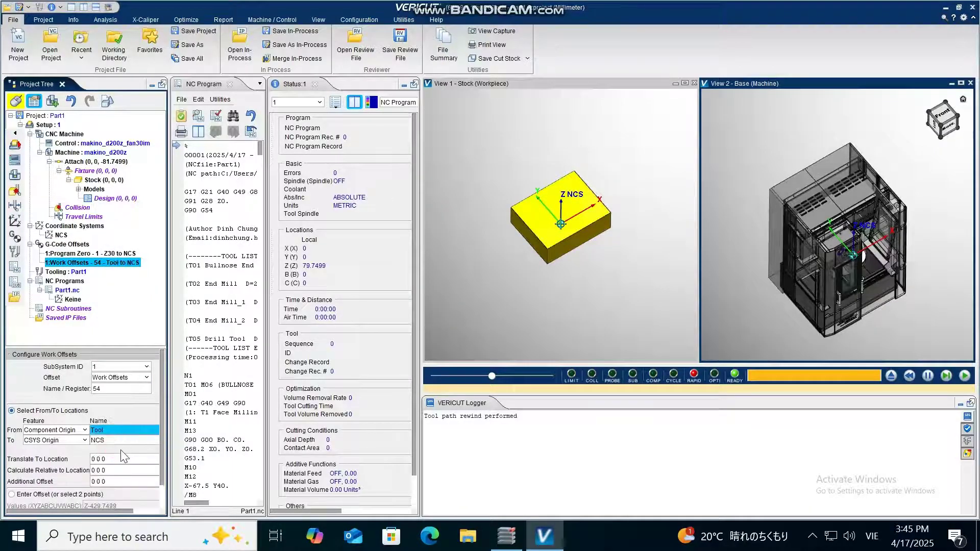
click(111, 458)
click(120, 462)
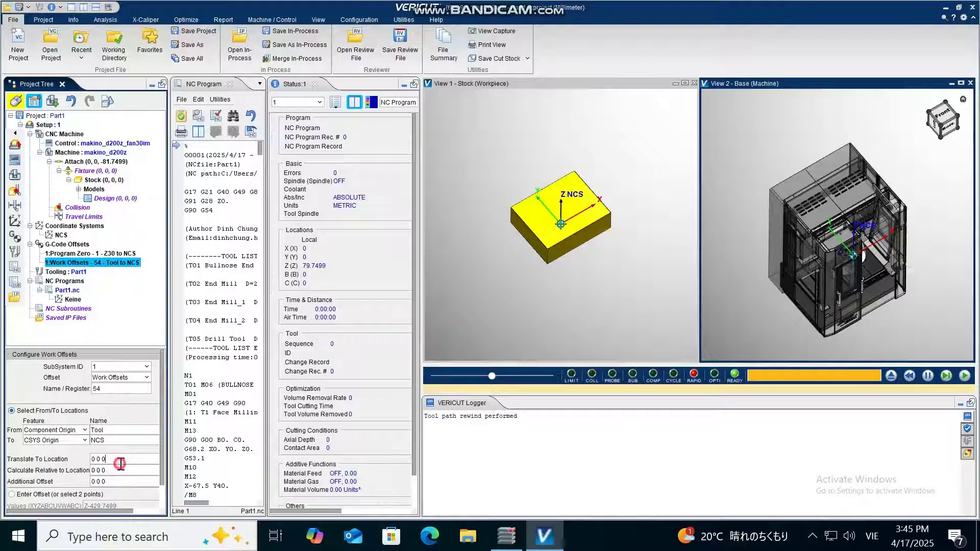
key(BackSpace)
text(79.75)
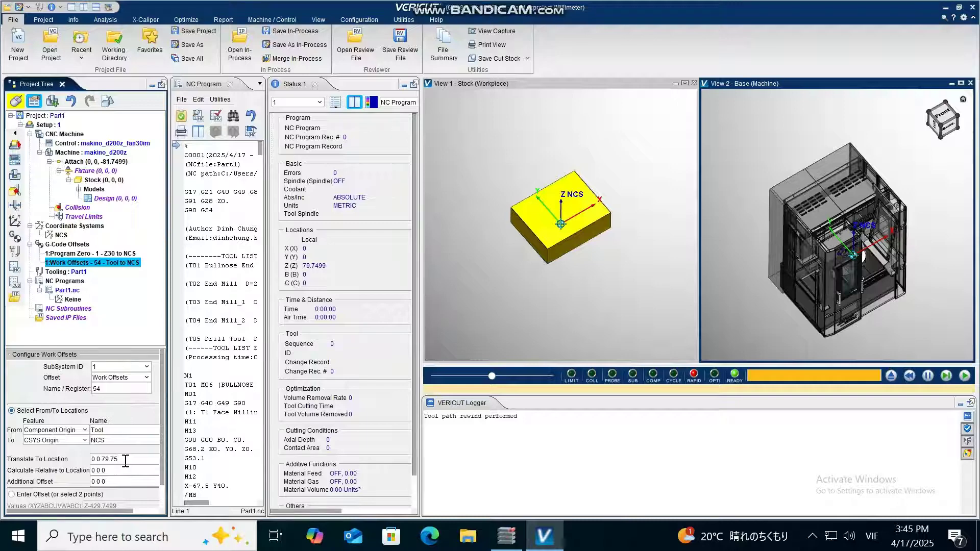
key(Return)
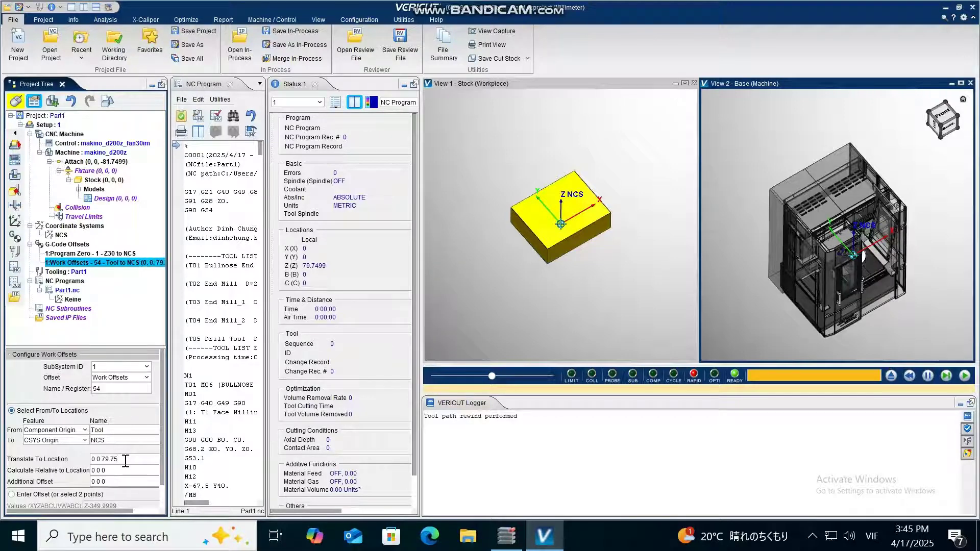
scroll(125, 461, down, 2)
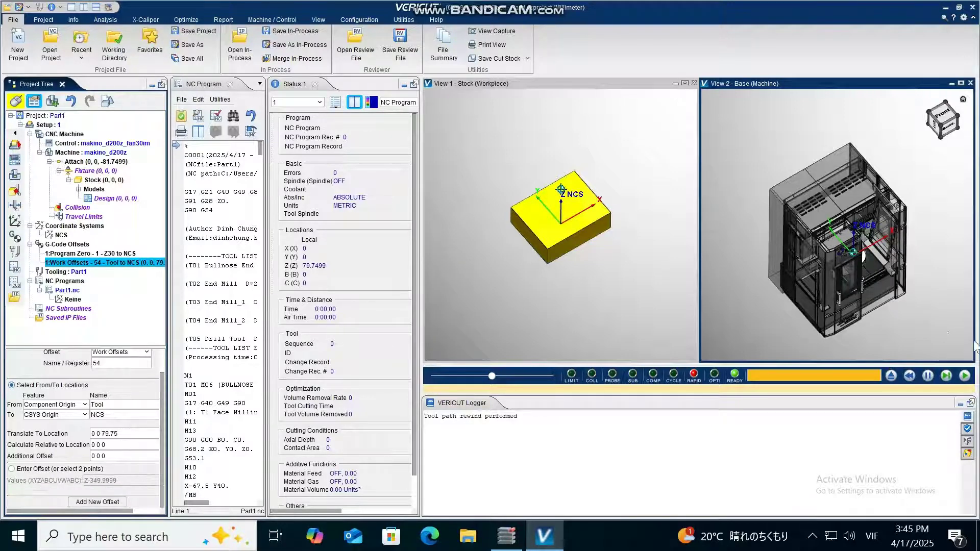
Run the machining simulation of Part1.nc with the machine view enlarged.
scroll(532, 207, up, 3)
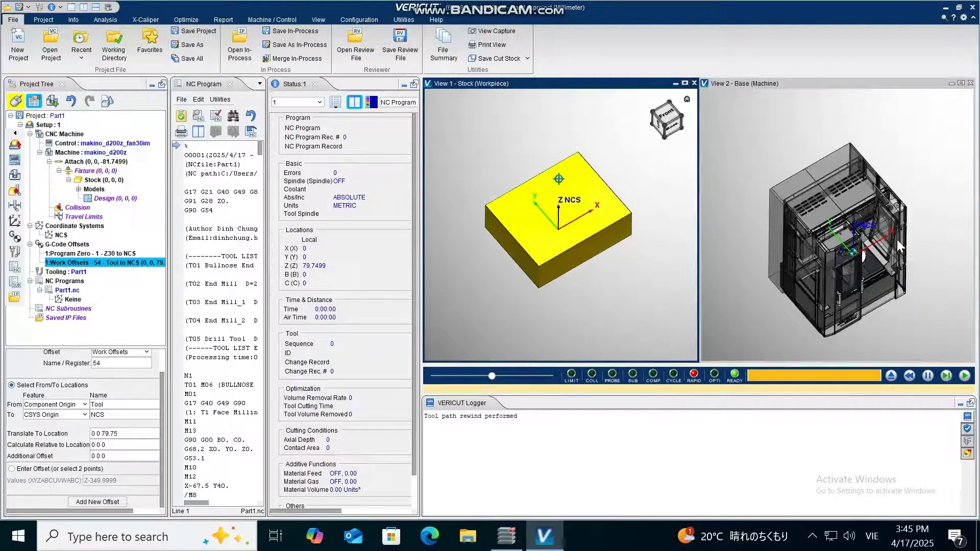
scroll(844, 305, up, 2)
scroll(843, 304, up, 3)
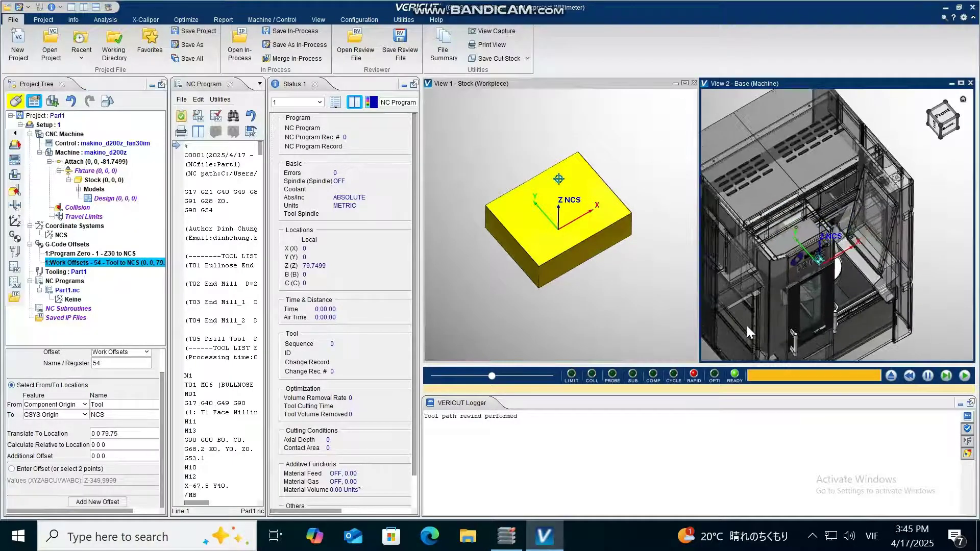
scroll(747, 326, up, 3)
scroll(771, 214, down, 2)
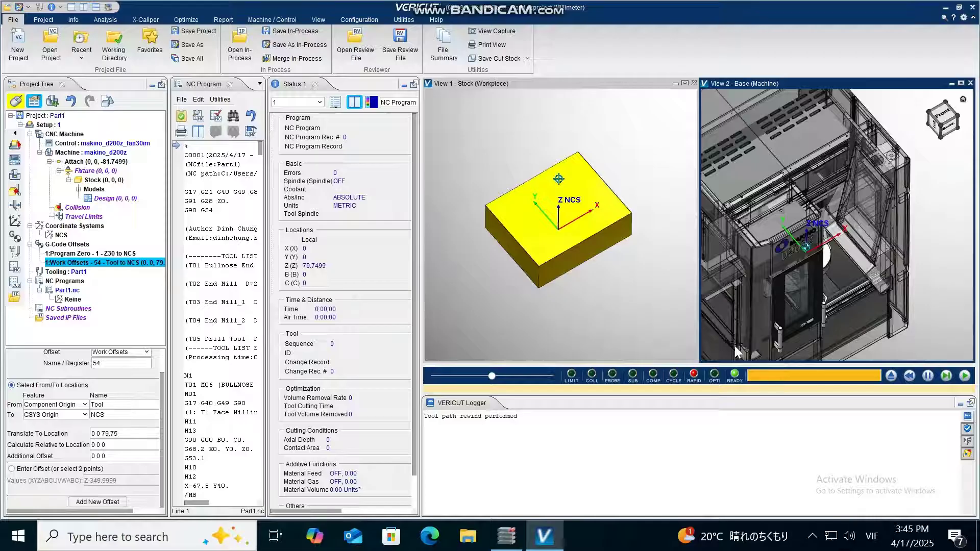
scroll(723, 348, up, 2)
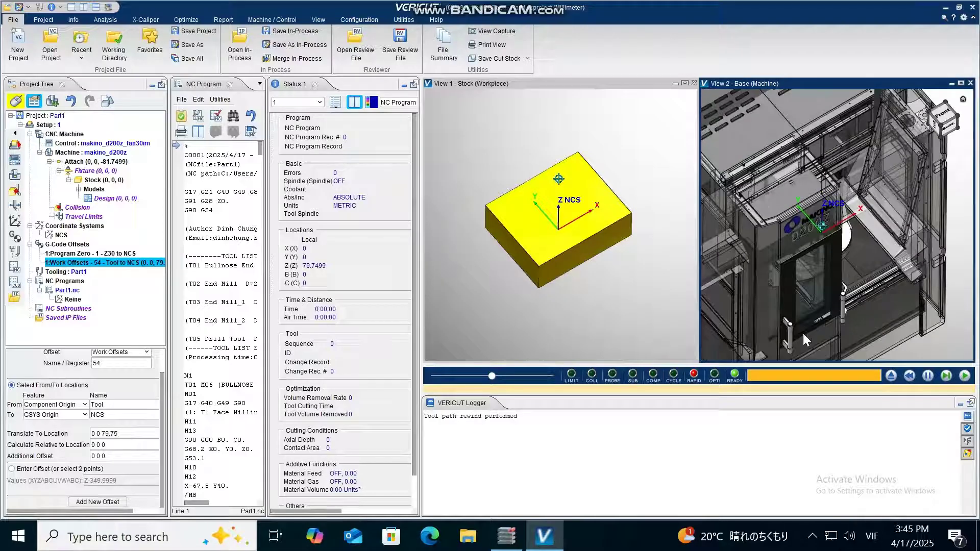
scroll(803, 332, down, 1)
click(964, 377)
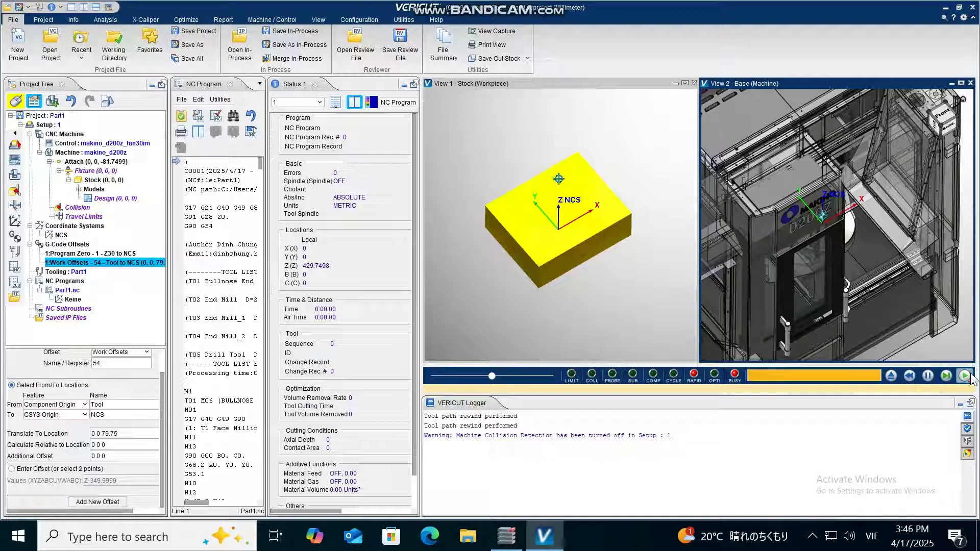
click(972, 378)
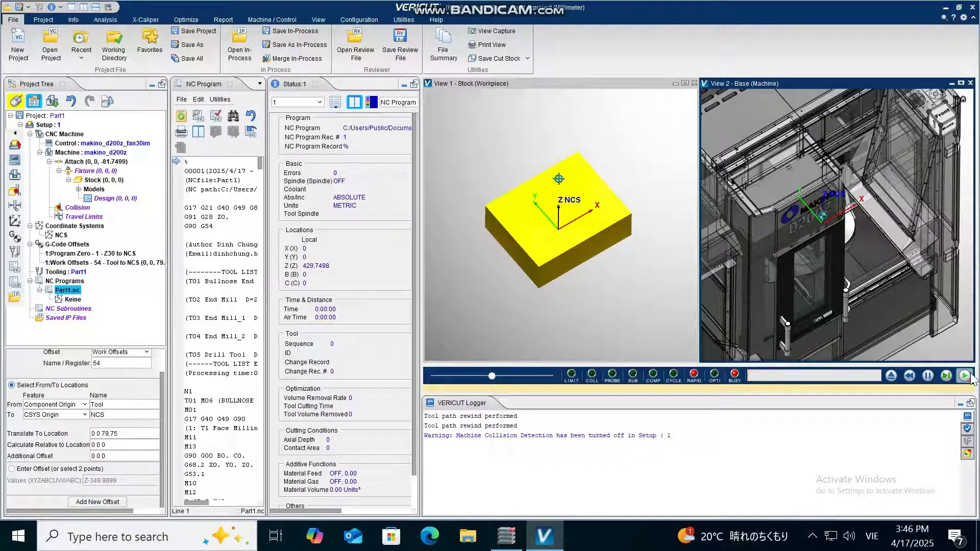
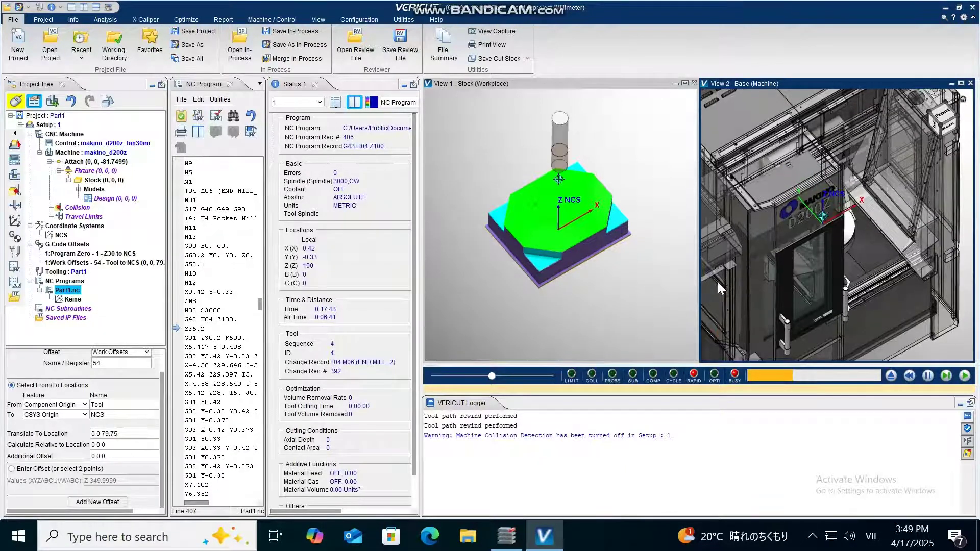
Examine the spindle and table in the machine view while the simulation runs, and inspect the machined workpiece in the stock view.
middle_drag(717, 282, 750, 285)
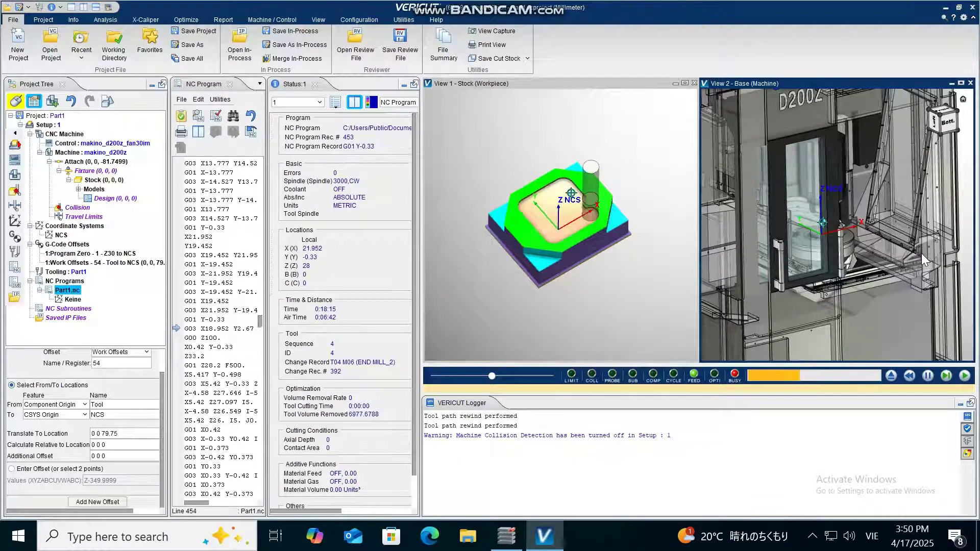
click(512, 547)
click(512, 547)
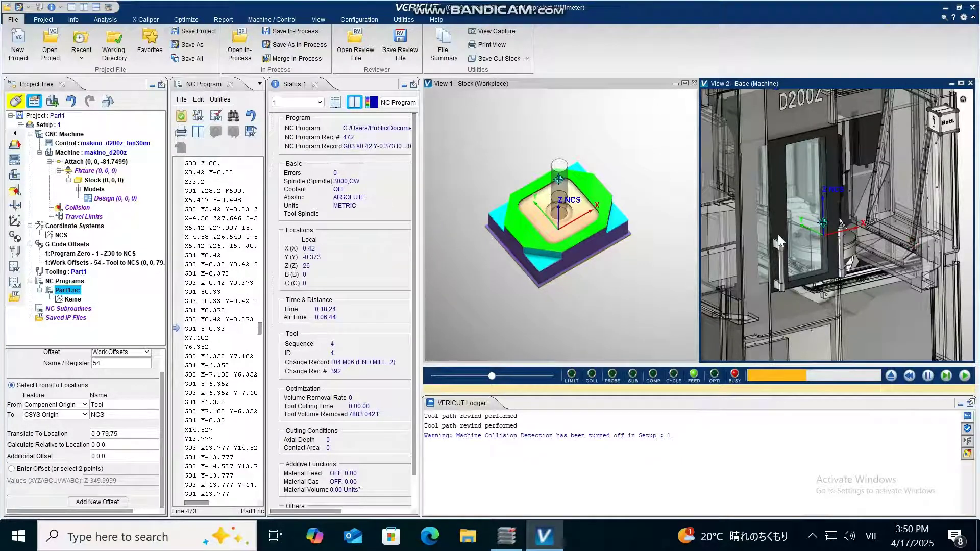
scroll(730, 227, up, 5)
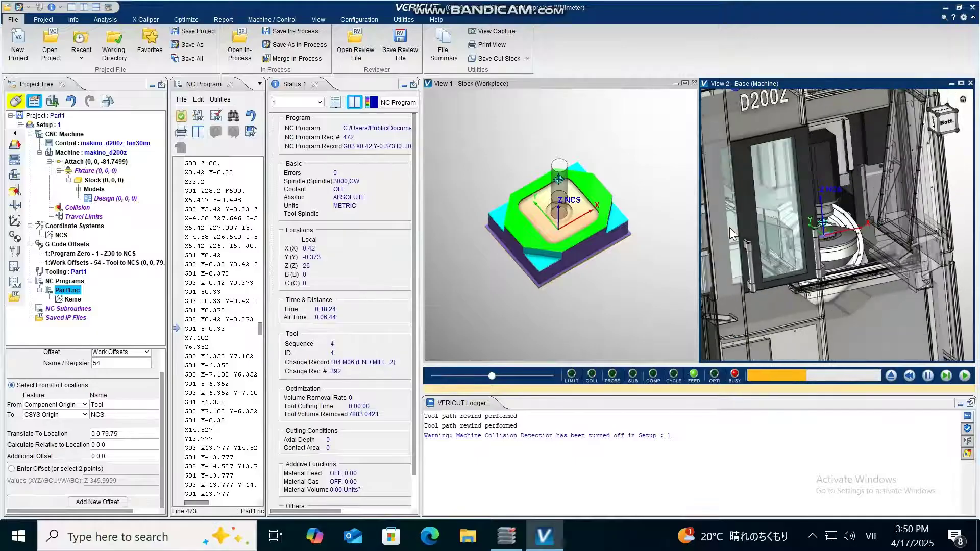
mouse_move(730, 228)
middle_down()
mouse_move(866, 239)
mouse_move(929, 206)
mouse_move(796, 233)
mouse_move(823, 235)
mouse_move(838, 258)
mouse_move(801, 229)
mouse_move(820, 264)
middle_up()
scroll(817, 253, up, 4)
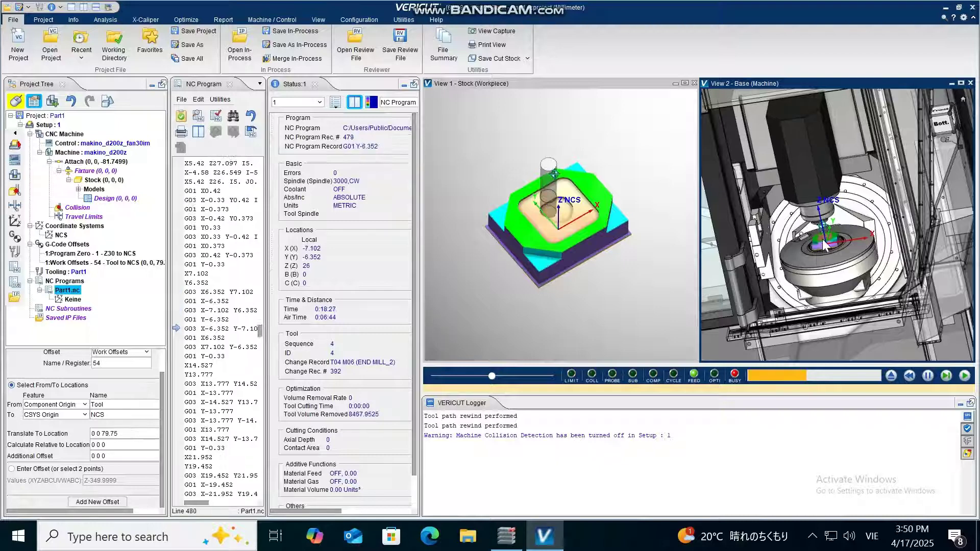
scroll(822, 237, up, 3)
scroll(821, 237, up, 1)
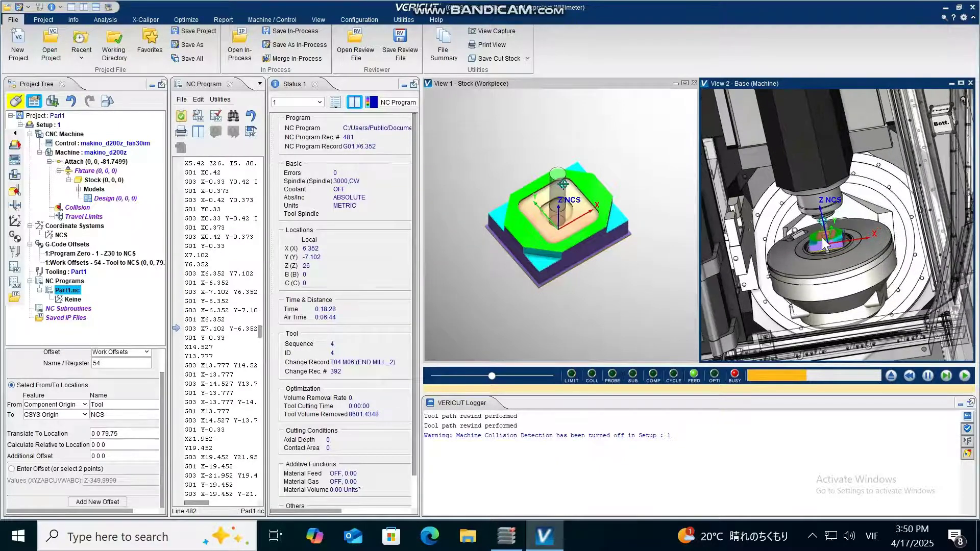
scroll(816, 247, up, 2)
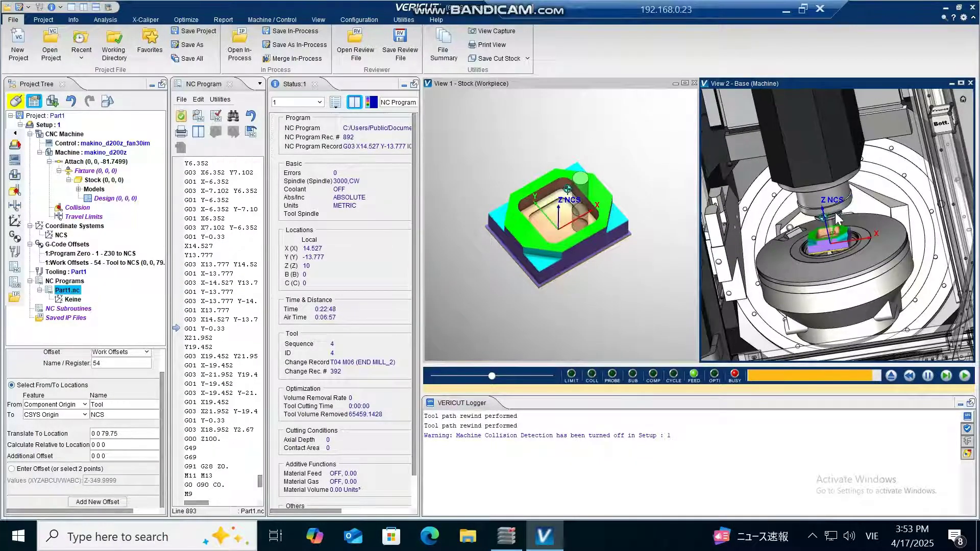
scroll(834, 216, up, 4)
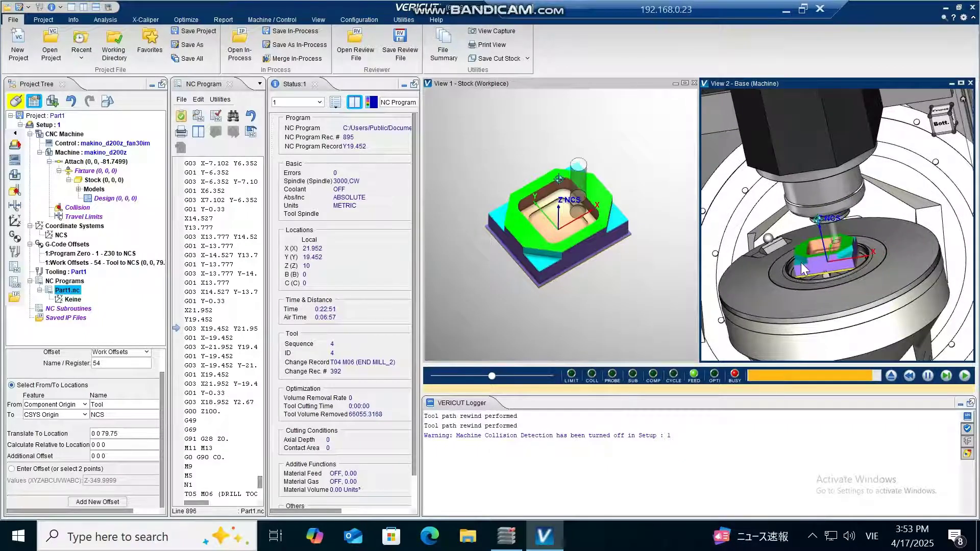
scroll(801, 262, up, 2)
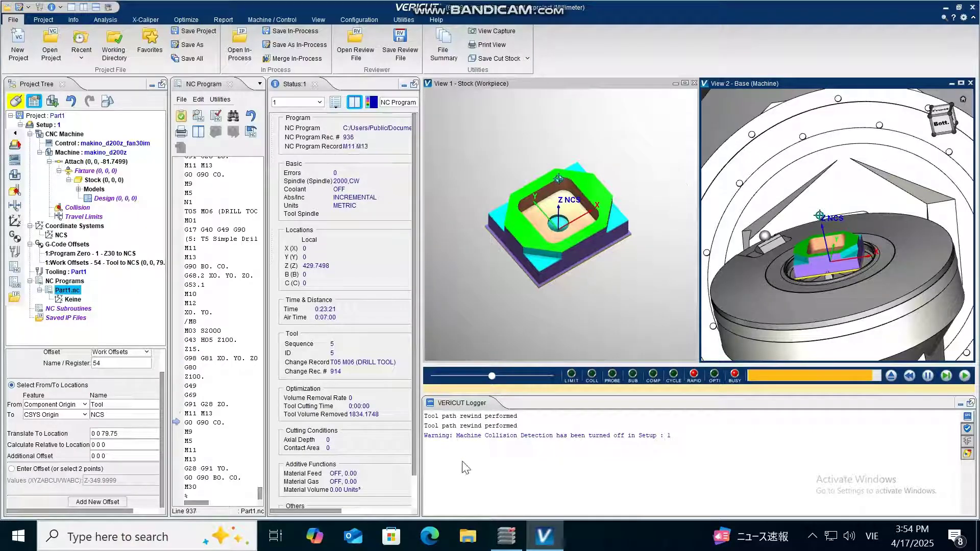
click(553, 235)
scroll(553, 235, up, 4)
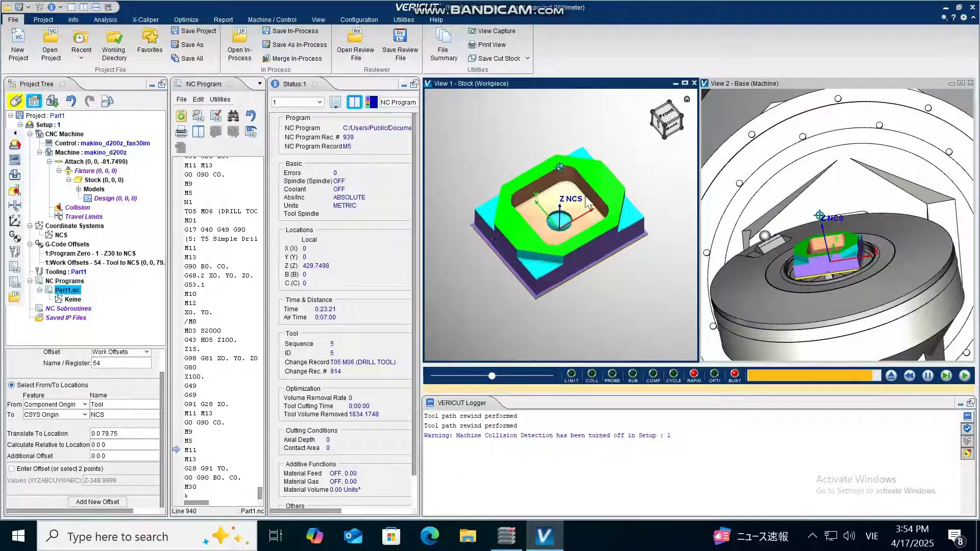
scroll(620, 157, up, 2)
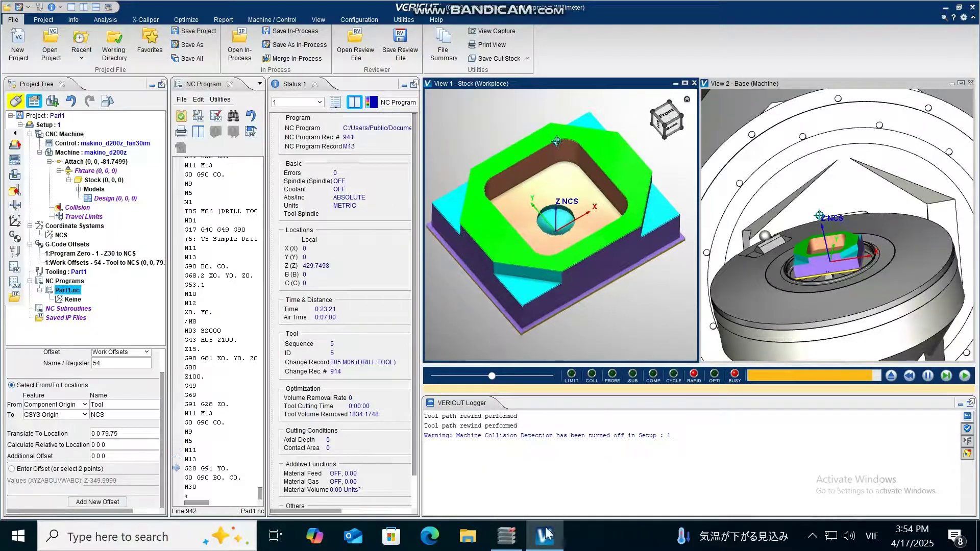
Switch to hyperMILL and hide the toolpaths of all five Part1 jobs, from T1 Face Milling to T5 Simple Drilling.
click(506, 536)
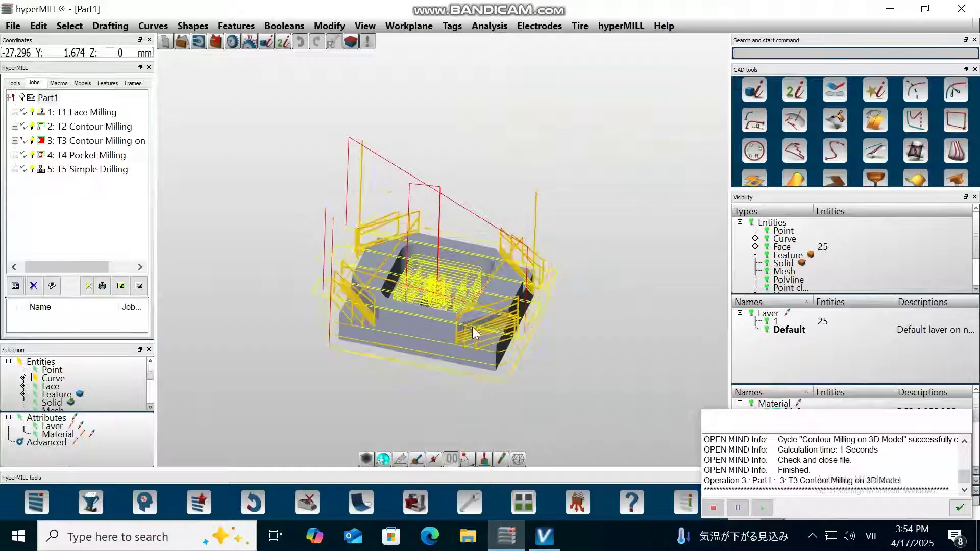
scroll(473, 327, up, 3)
click(38, 170)
click(29, 154)
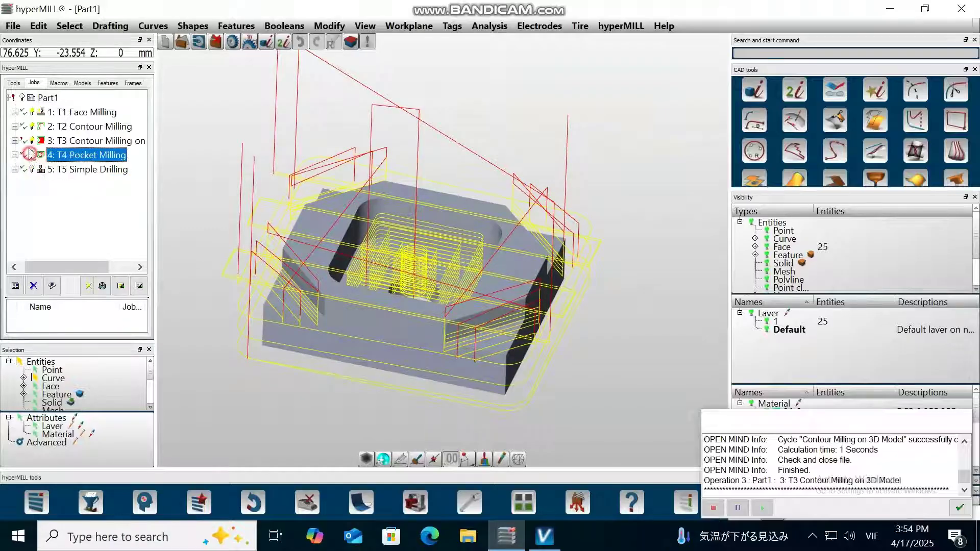
click(34, 141)
click(37, 126)
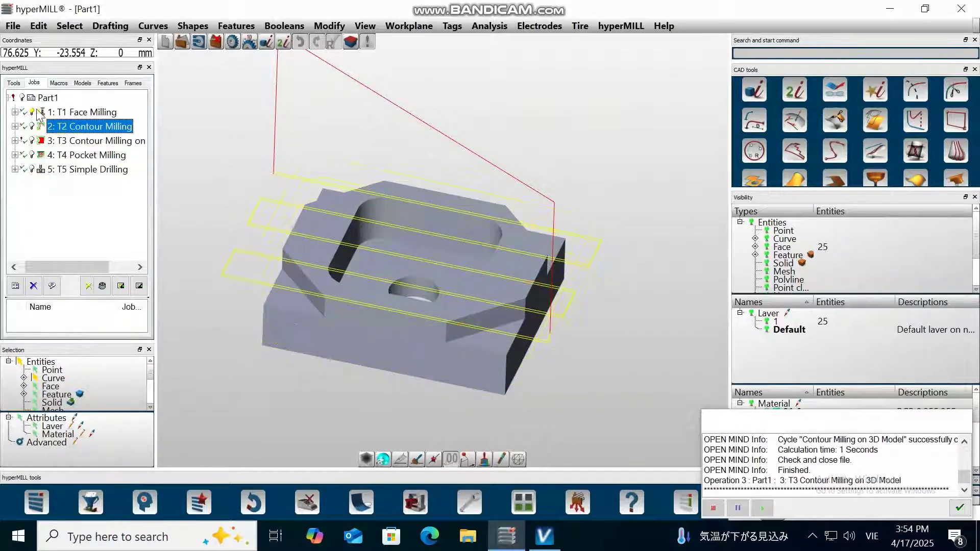
click(38, 113)
Examine the Part1 model from several angles in hyperMILL and compare it with the machined stock in VERICUT.
click(430, 379)
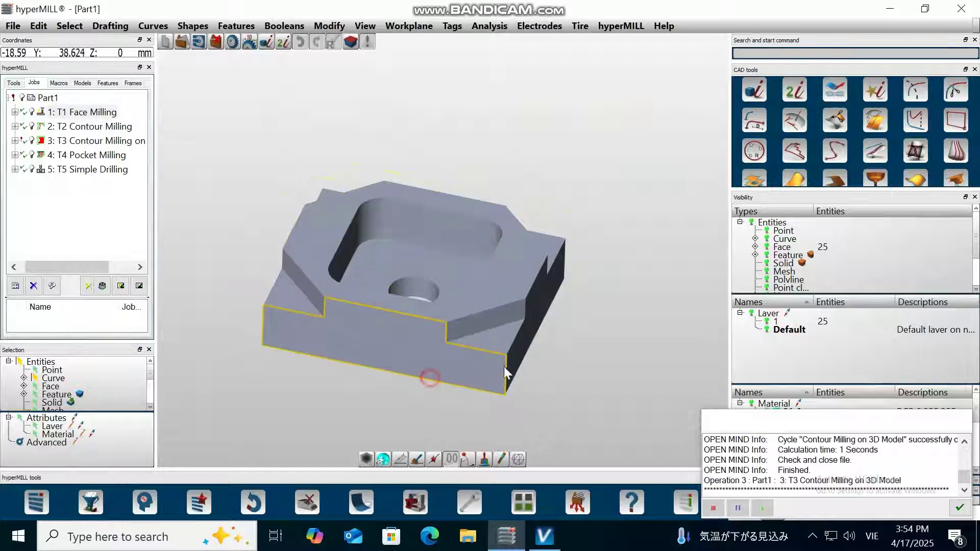
middle_drag(571, 338, 612, 359)
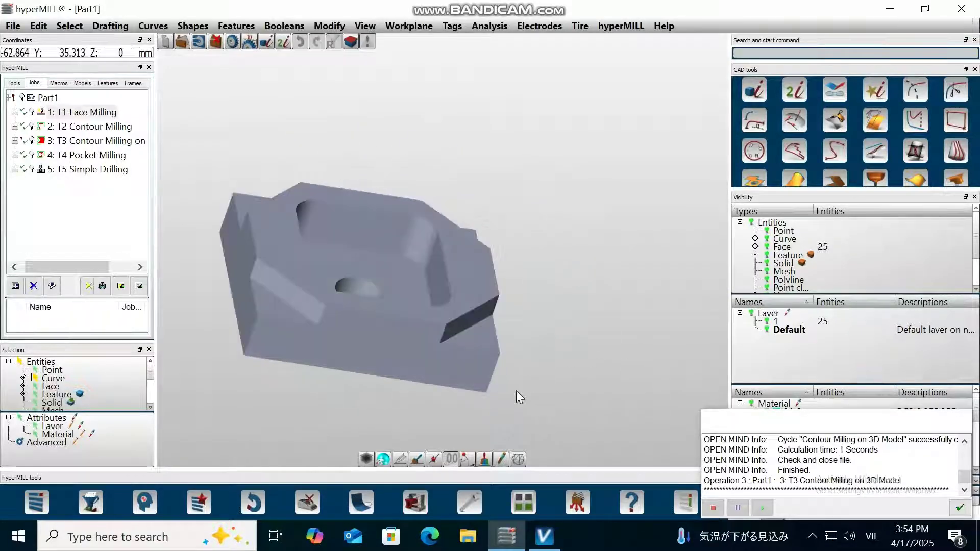
middle_drag(517, 392, 403, 285)
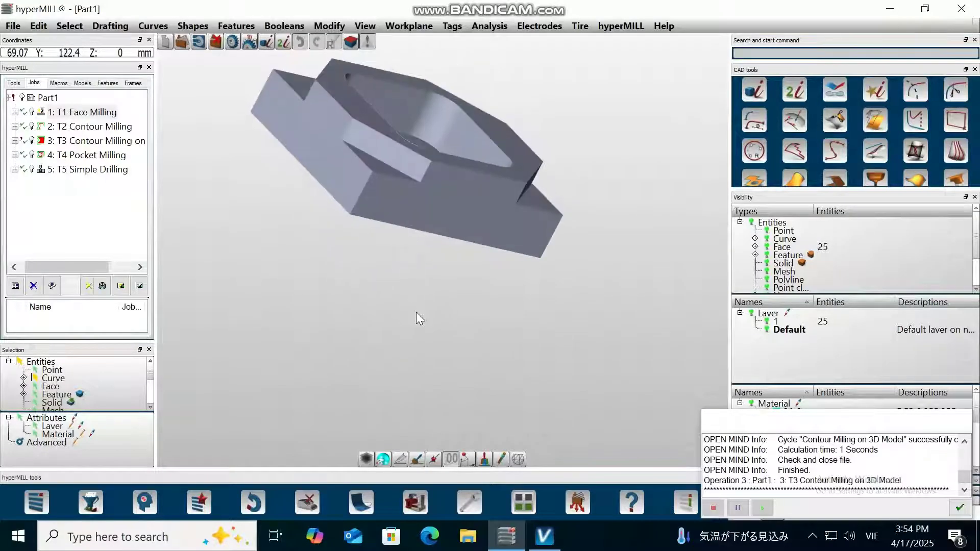
scroll(416, 312, down, 3)
scroll(355, 154, up, 2)
middle_drag(256, 221, 254, 224)
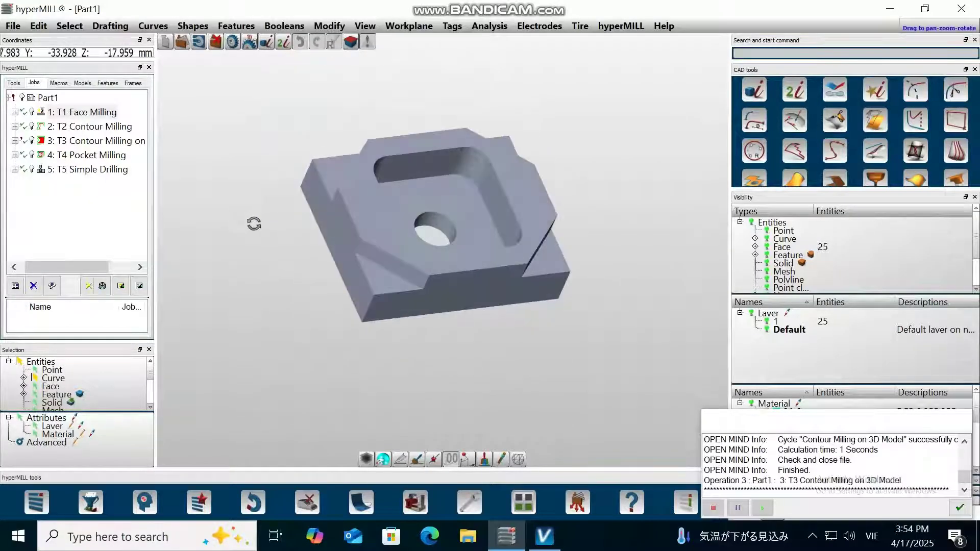
middle_drag(533, 341, 538, 310)
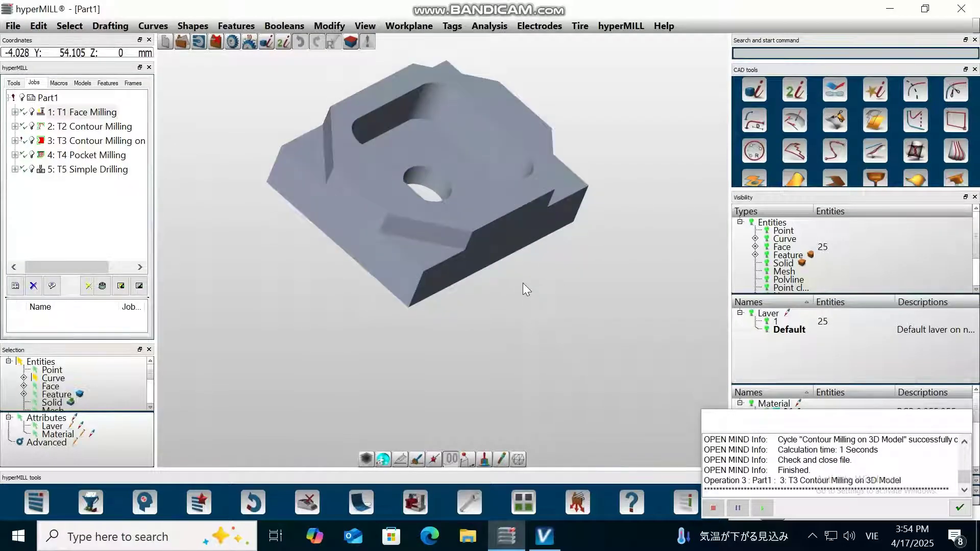
scroll(523, 284, down, 2)
middle_drag(297, 198, 265, 206)
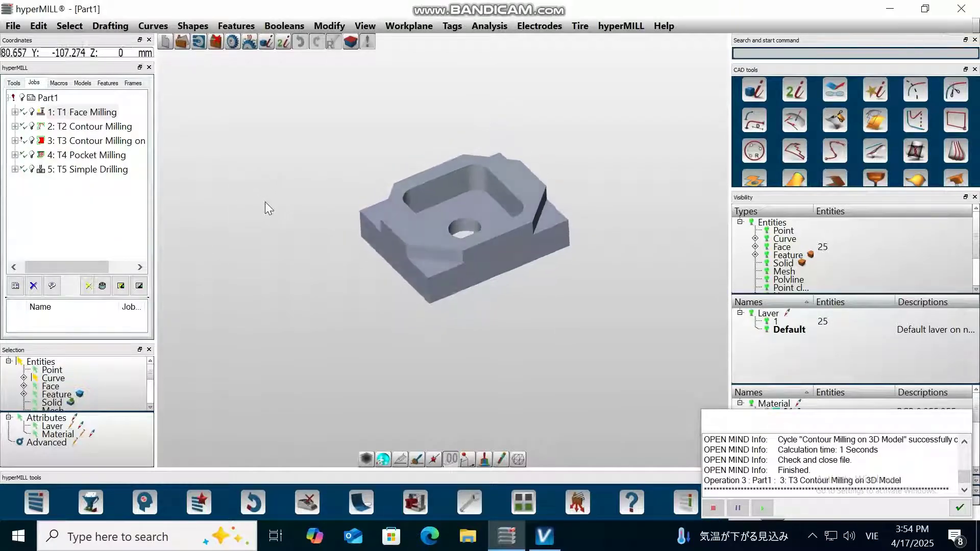
click(519, 543)
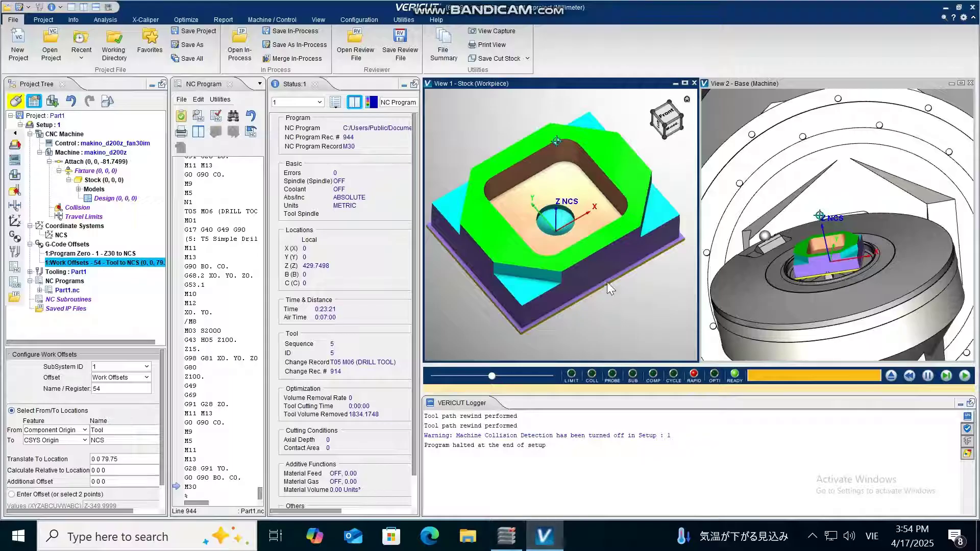
click(549, 540)
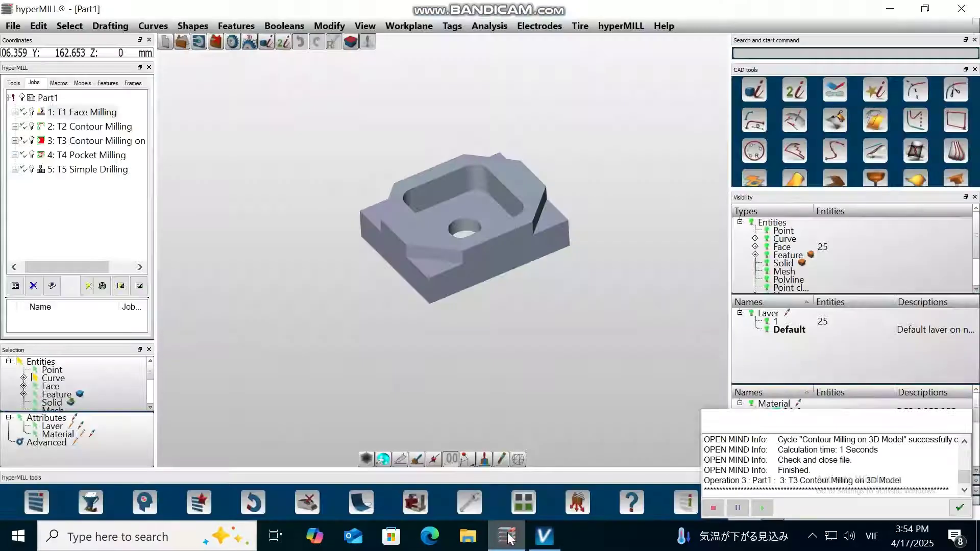
click(550, 541)
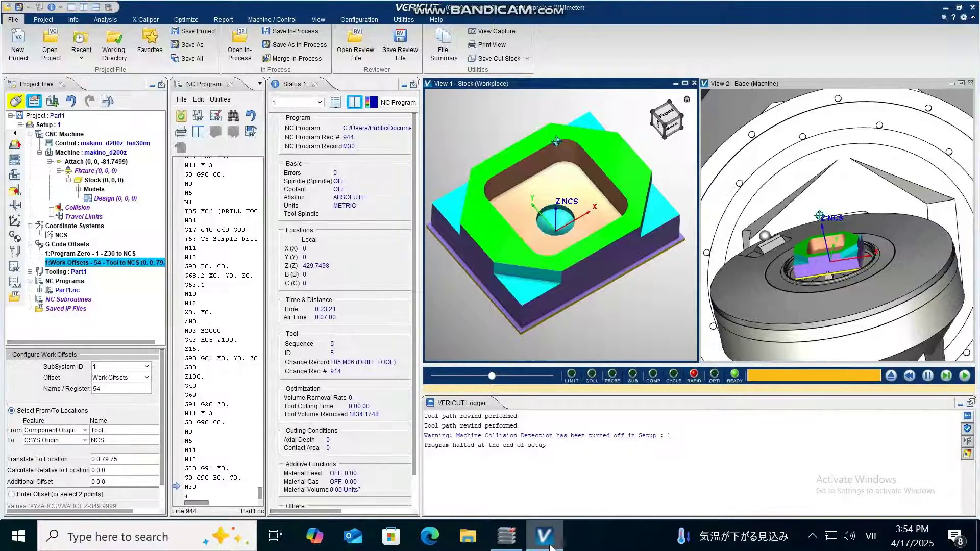
mouse_move(564, 1)
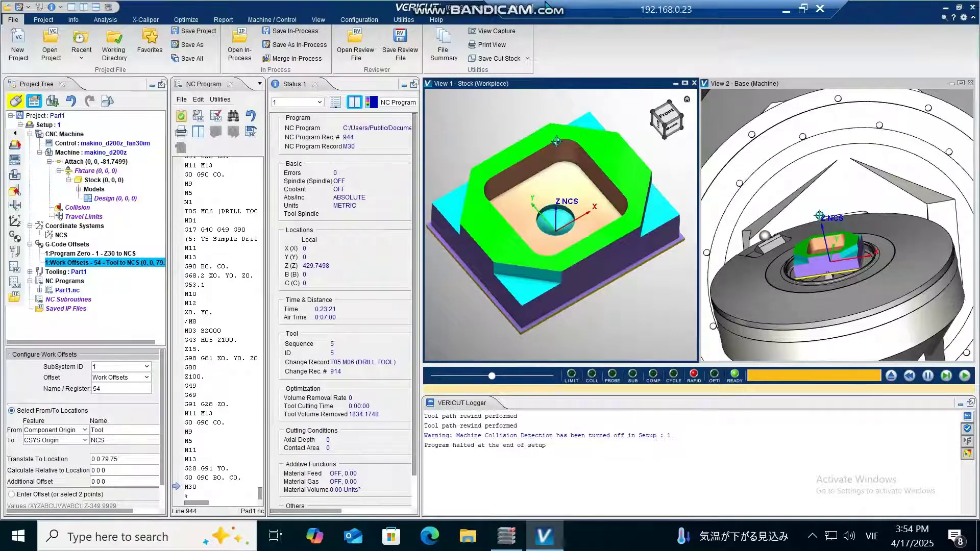
click(575, 12)
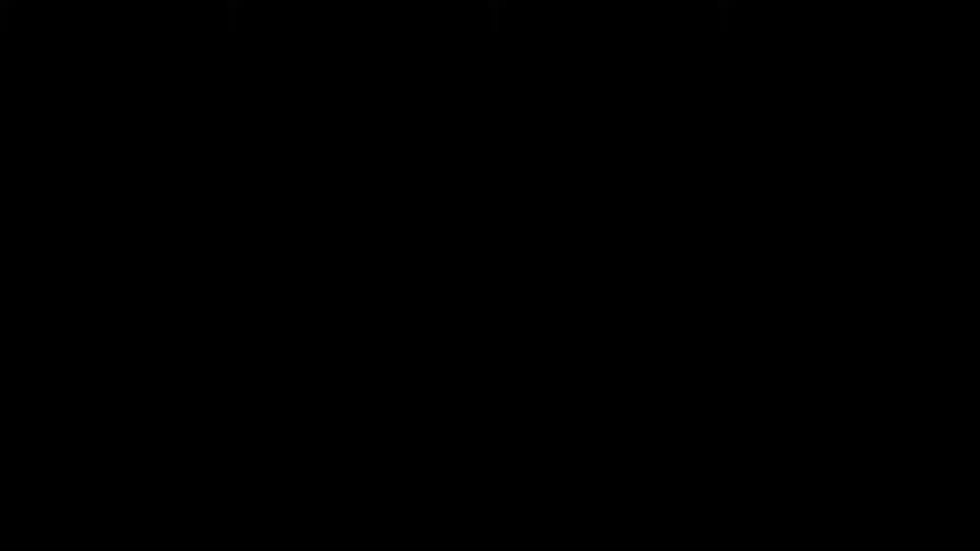